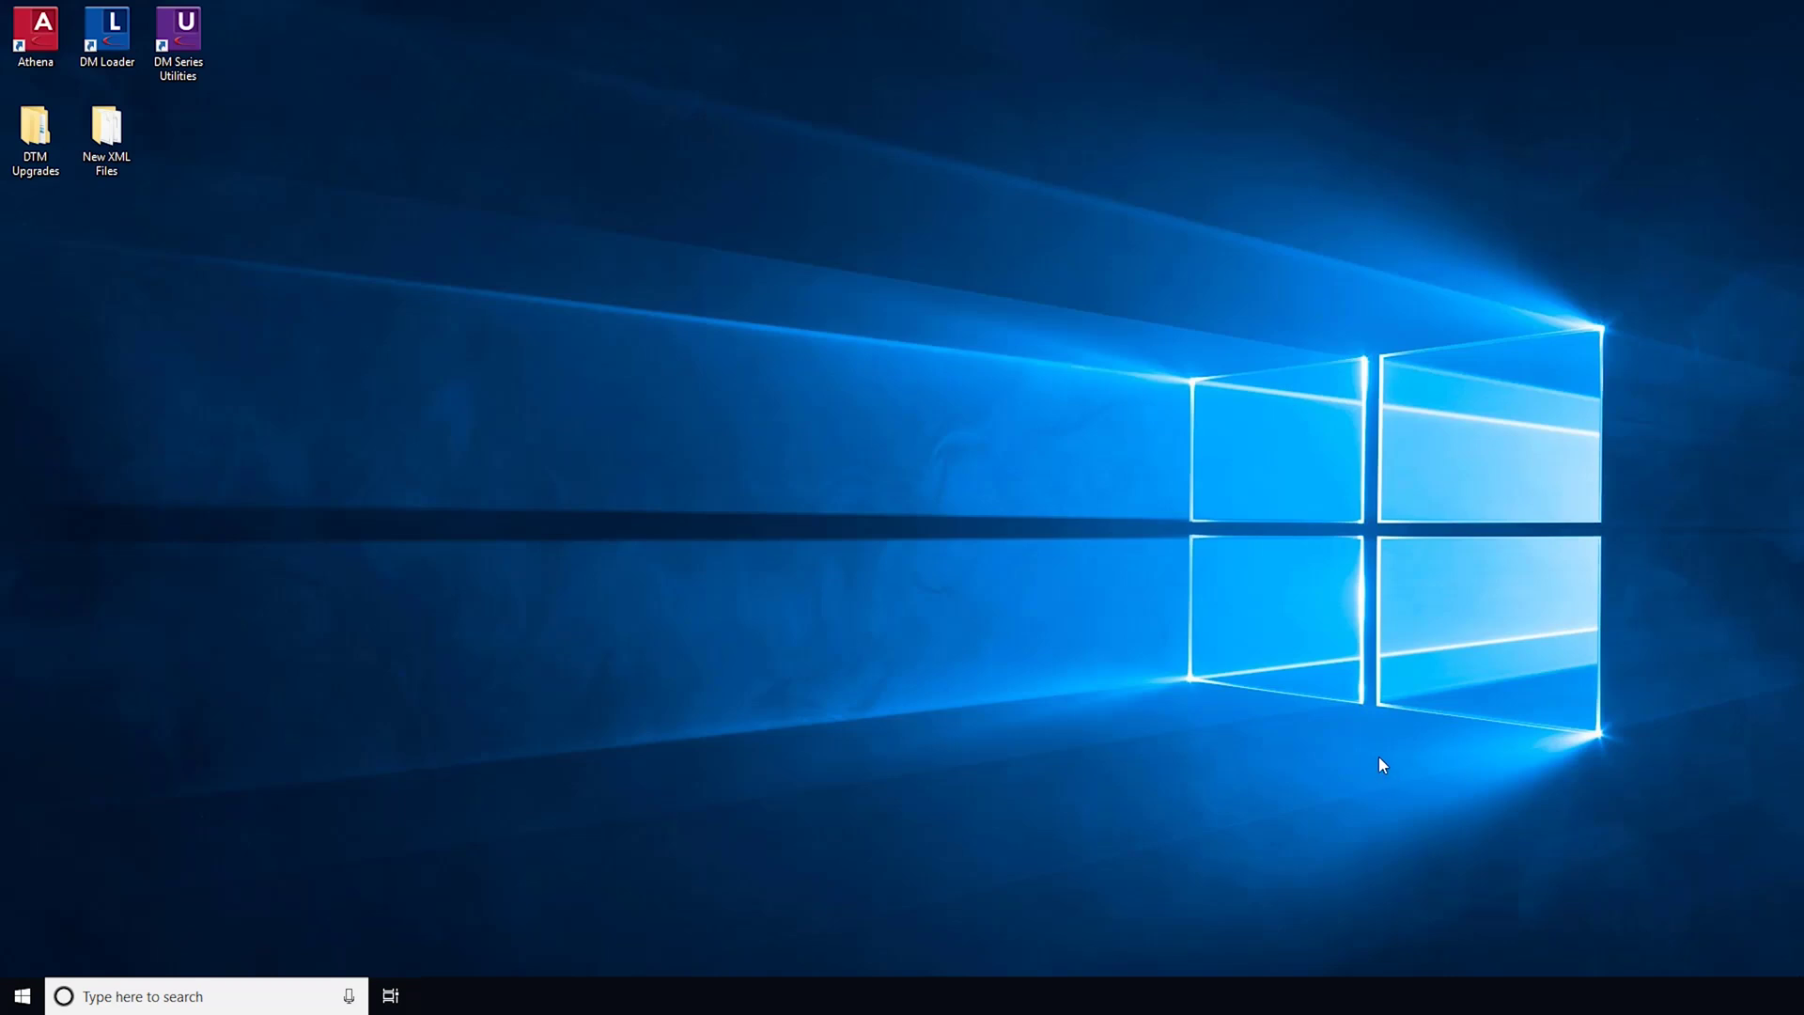
Open Athena and create a database named VideoTutorial_AthenaDB in the Athena folder, entering the Manager-level password
double_click(44, 51)
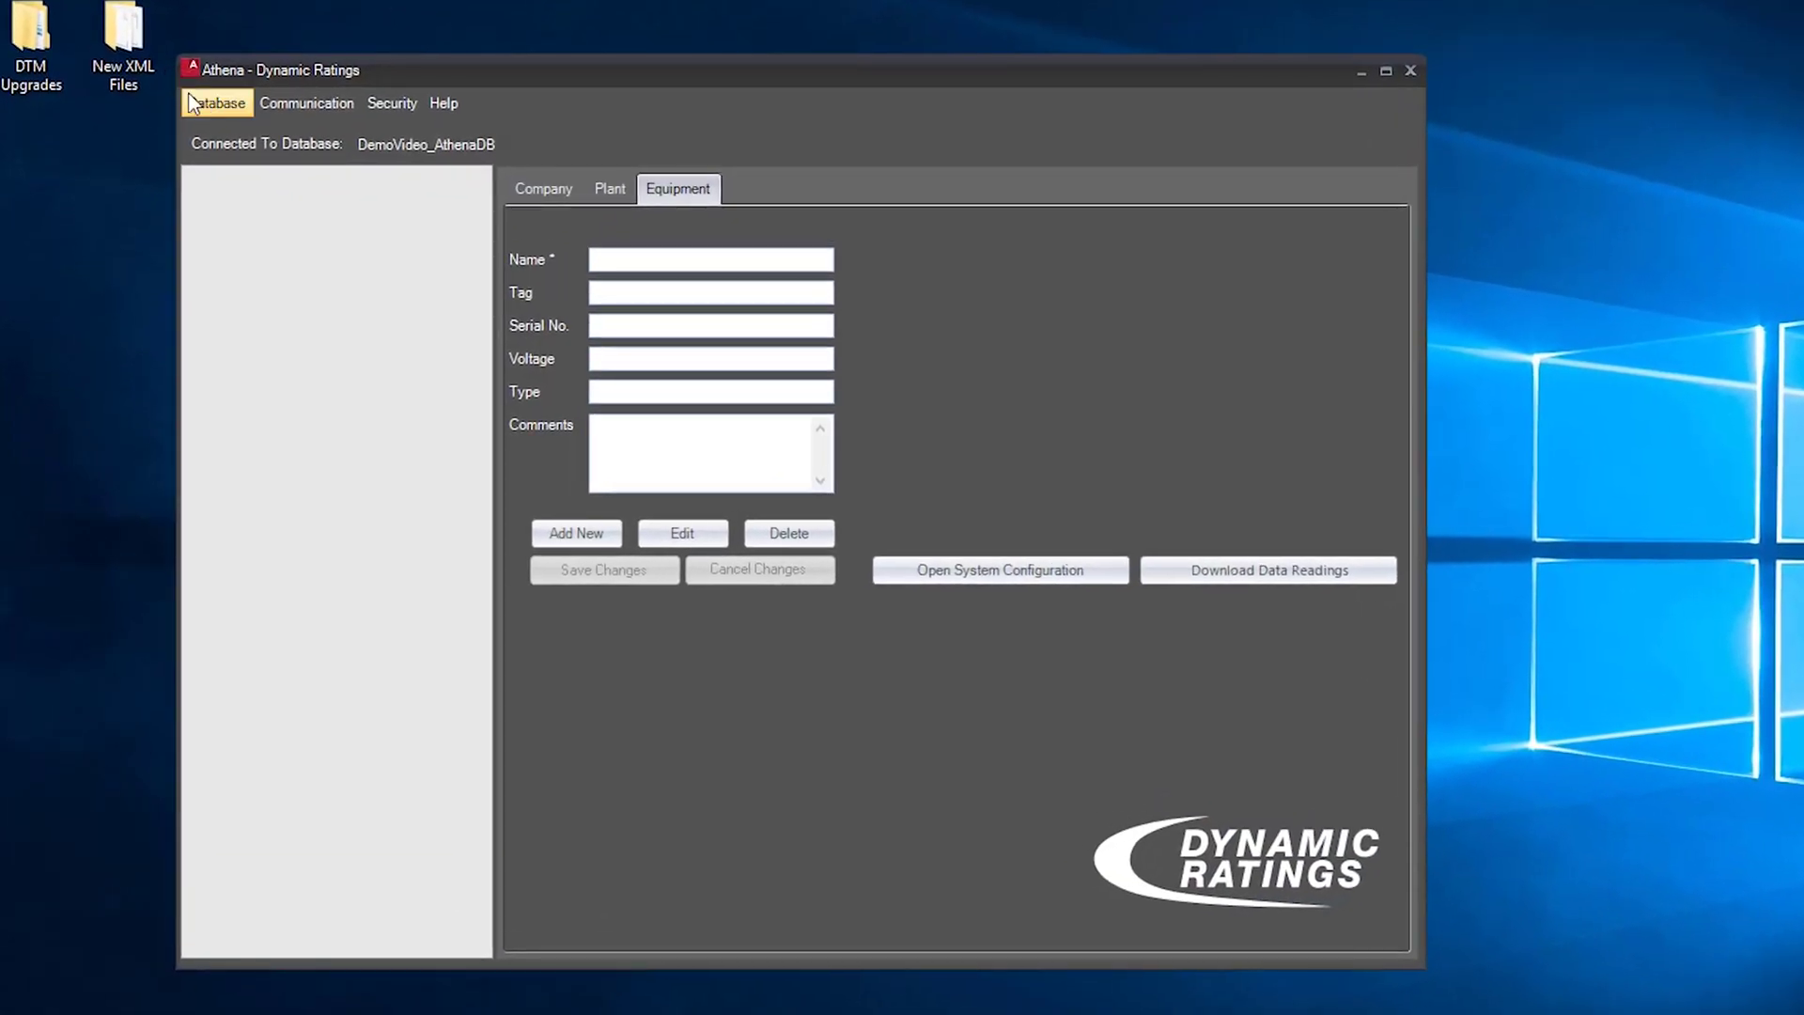
left_click(203, 111)
left_click(214, 129)
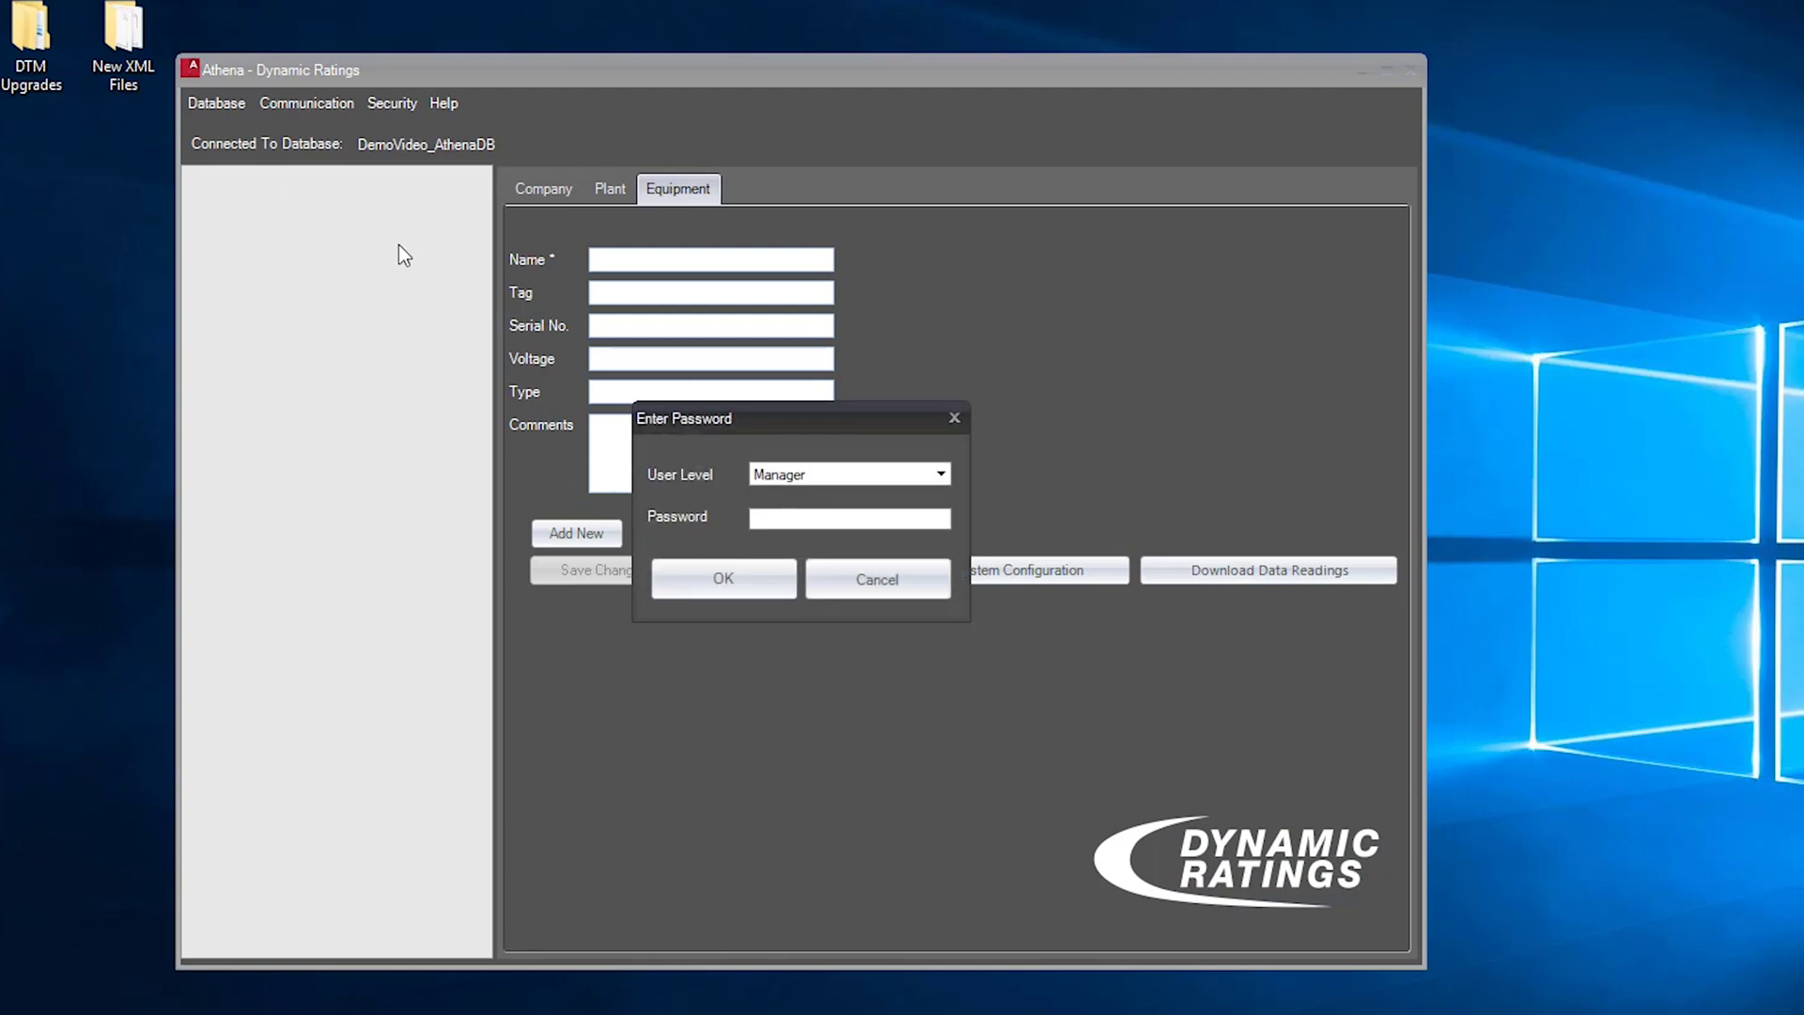
key("Return")
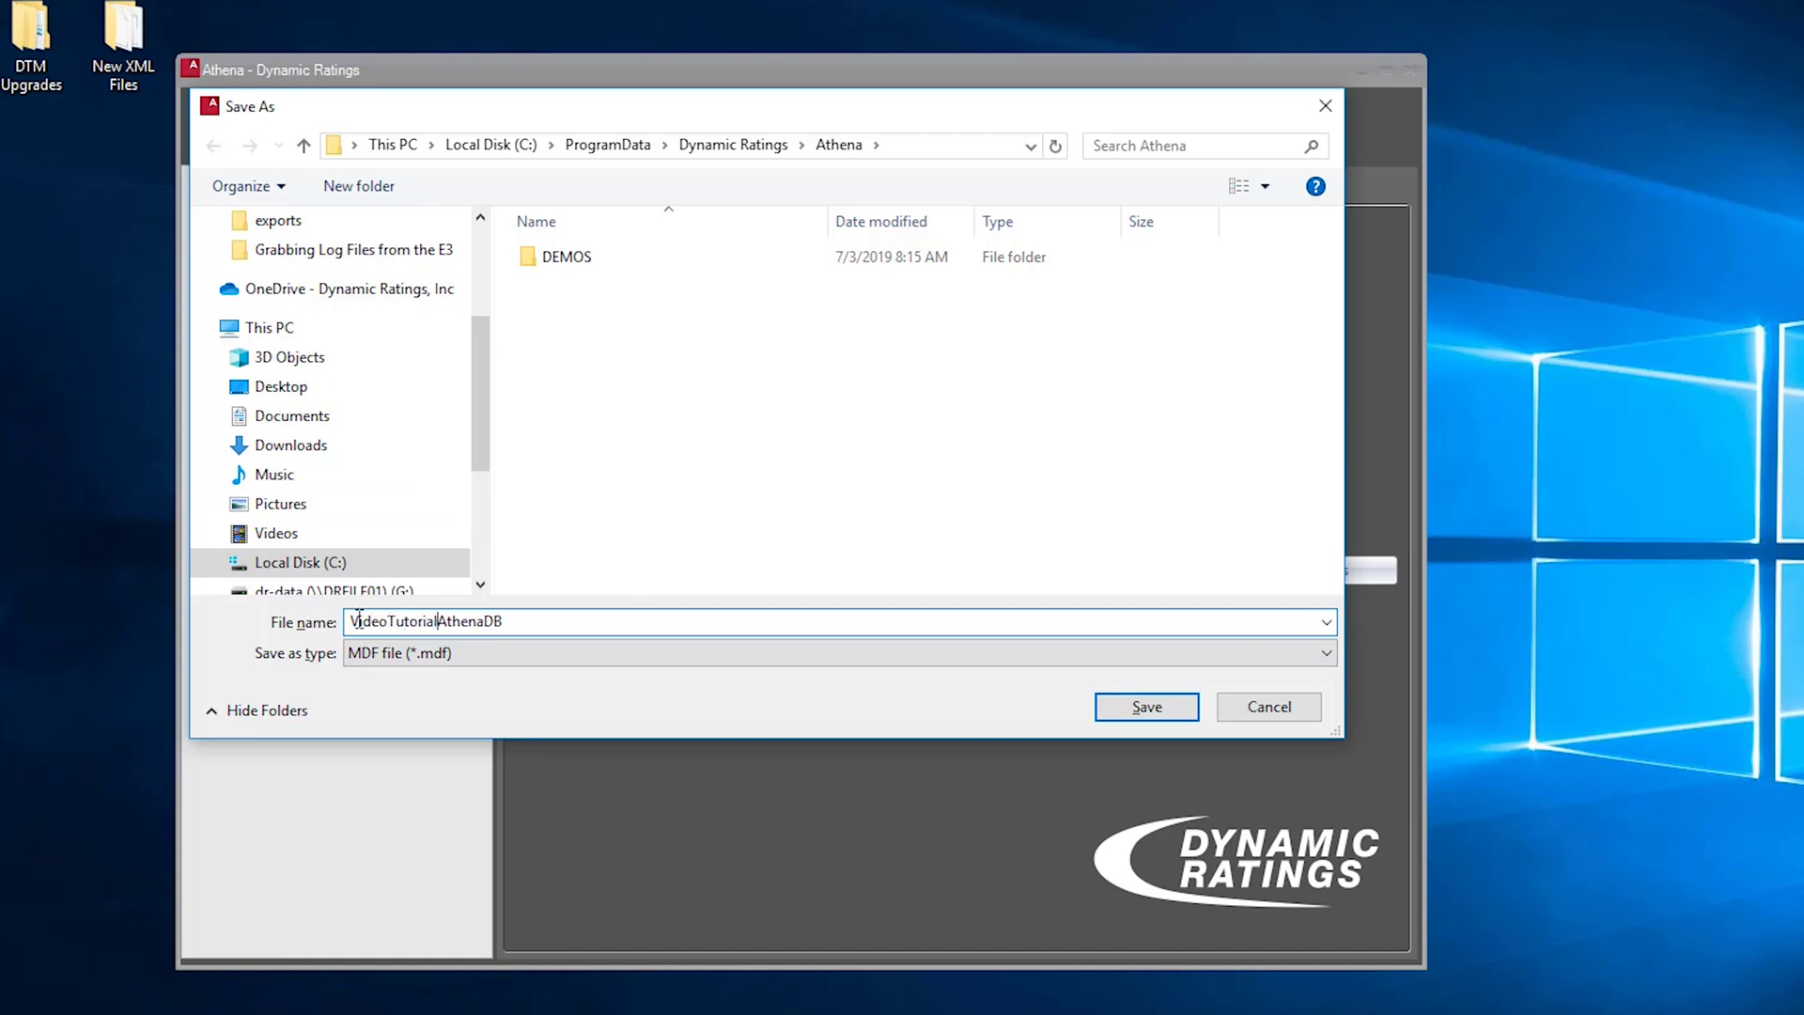
key("Return")
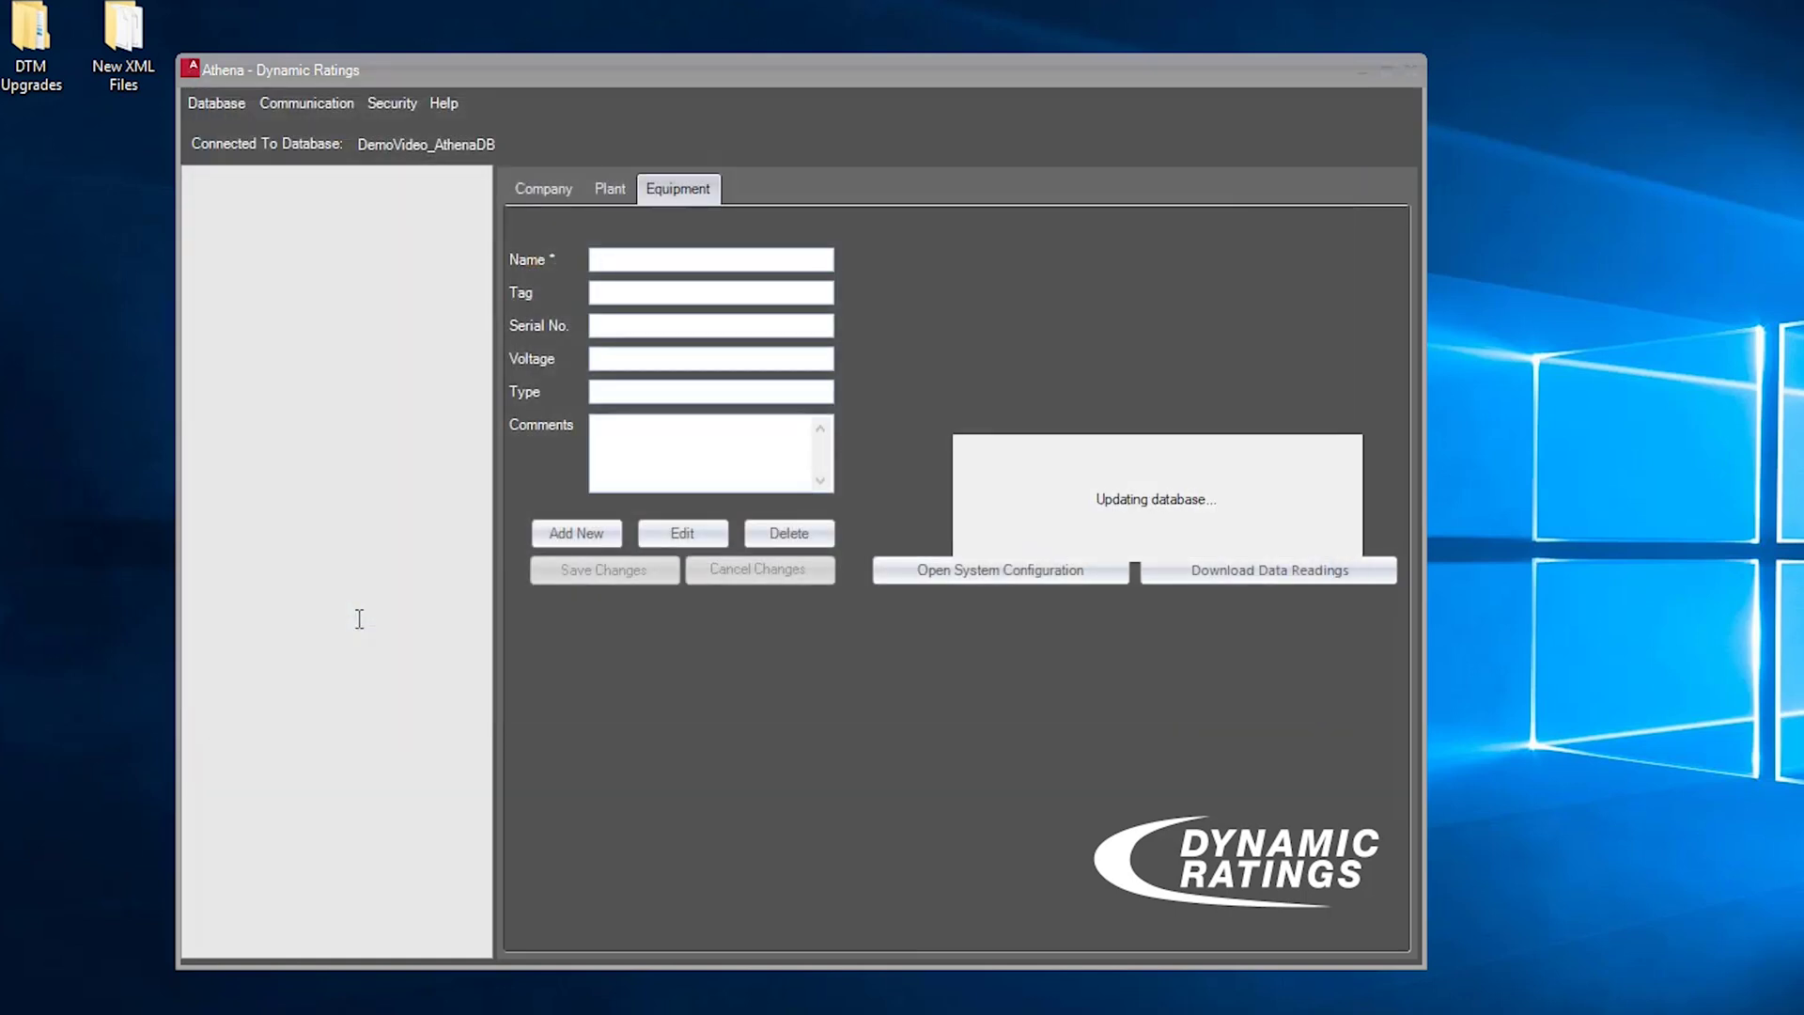
Add and save a company named DR, with a plant named Sussex under it
left_click(540, 192)
left_click(587, 480)
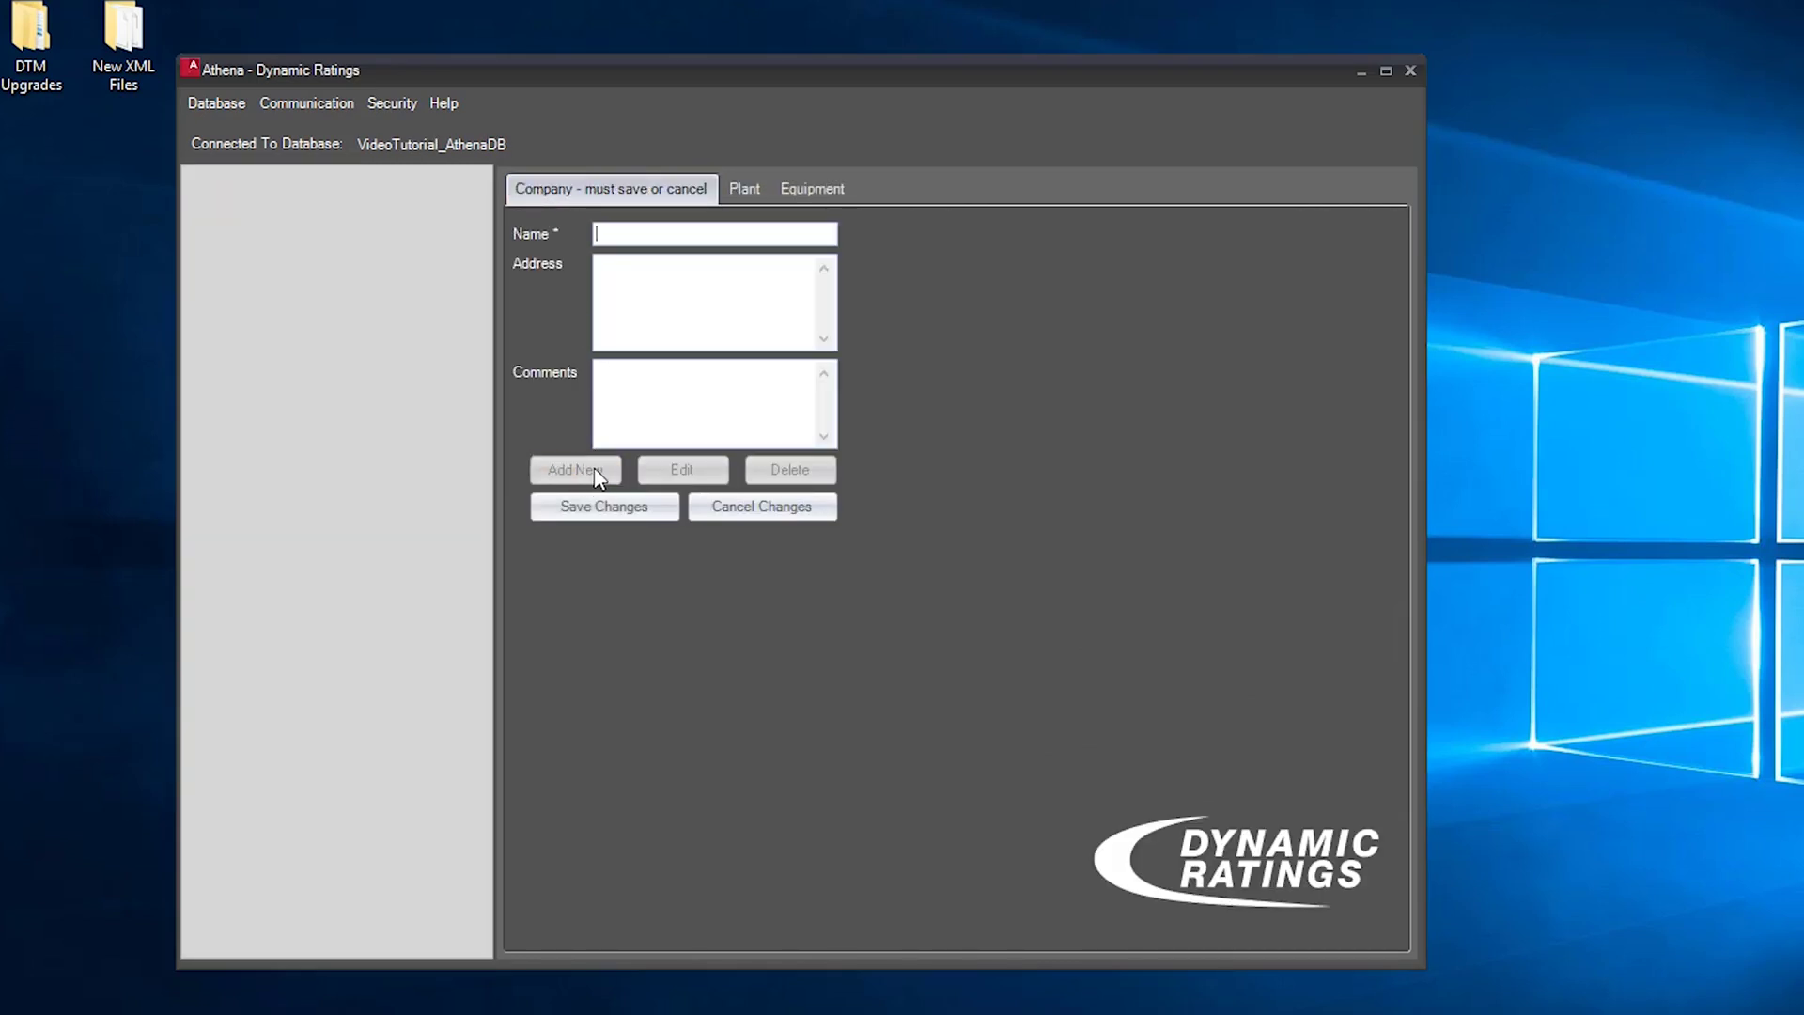
left_click(624, 506)
left_click(604, 194)
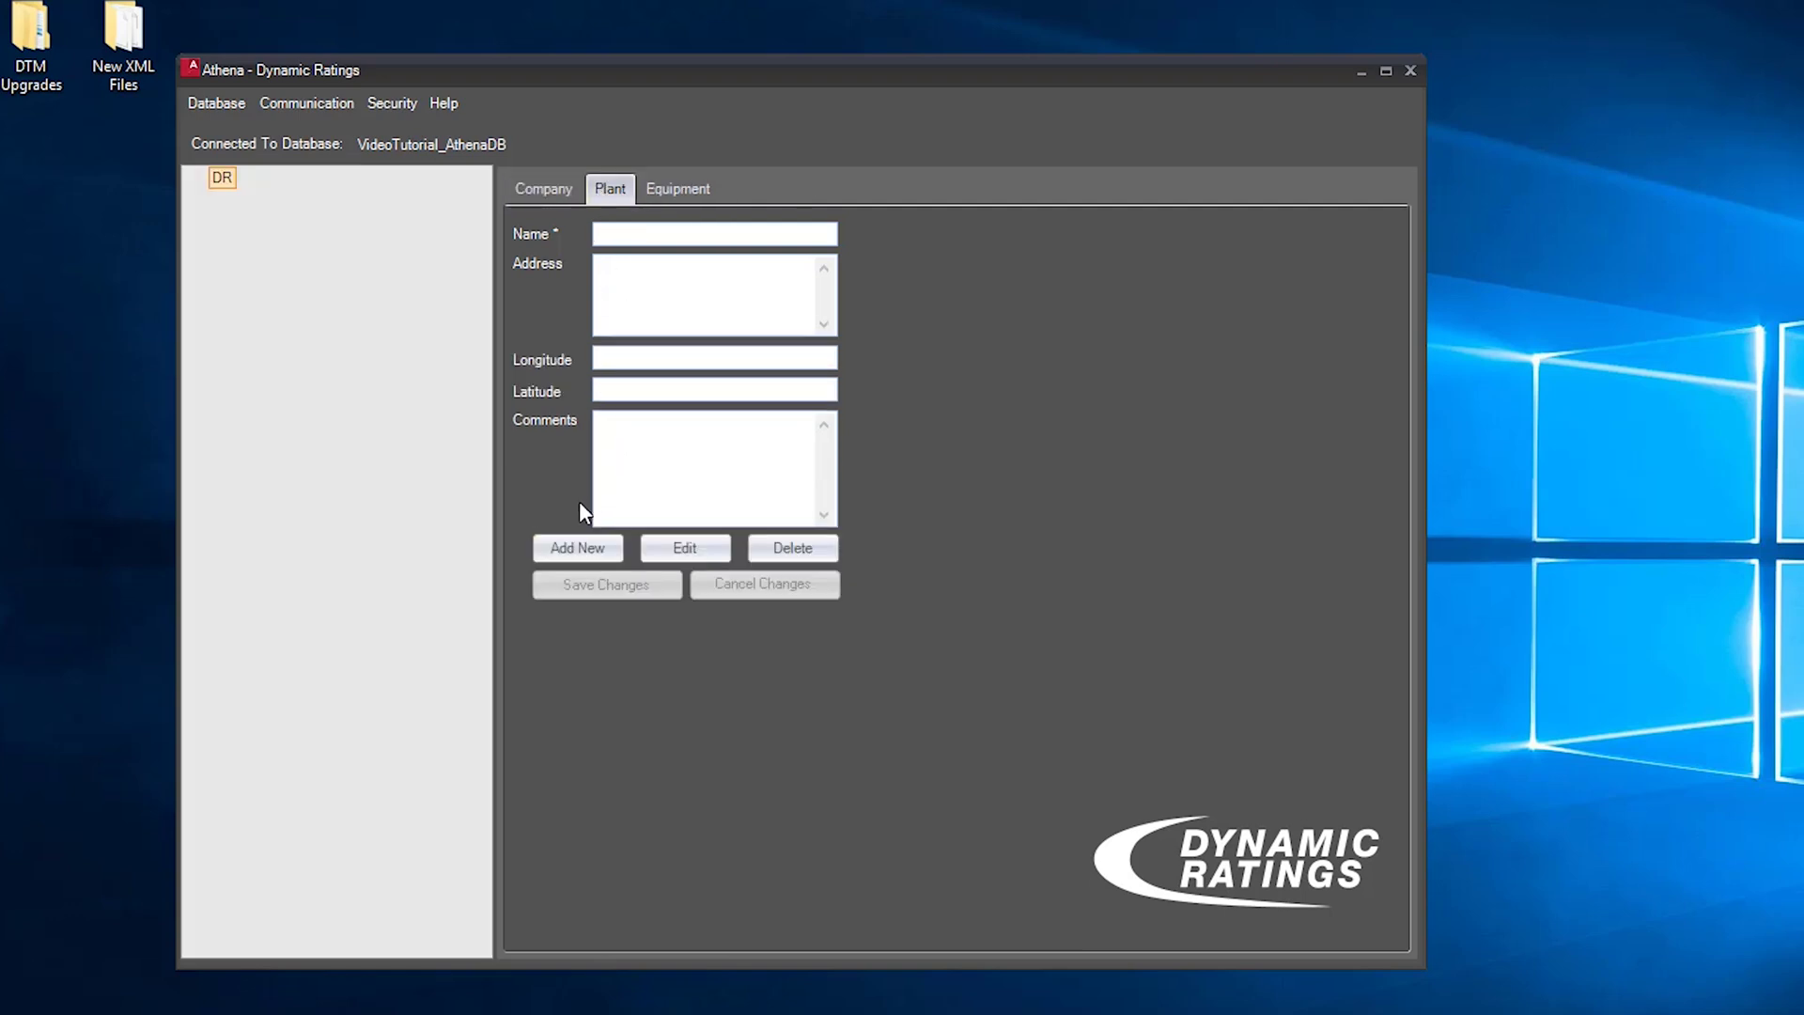
left_click(579, 553)
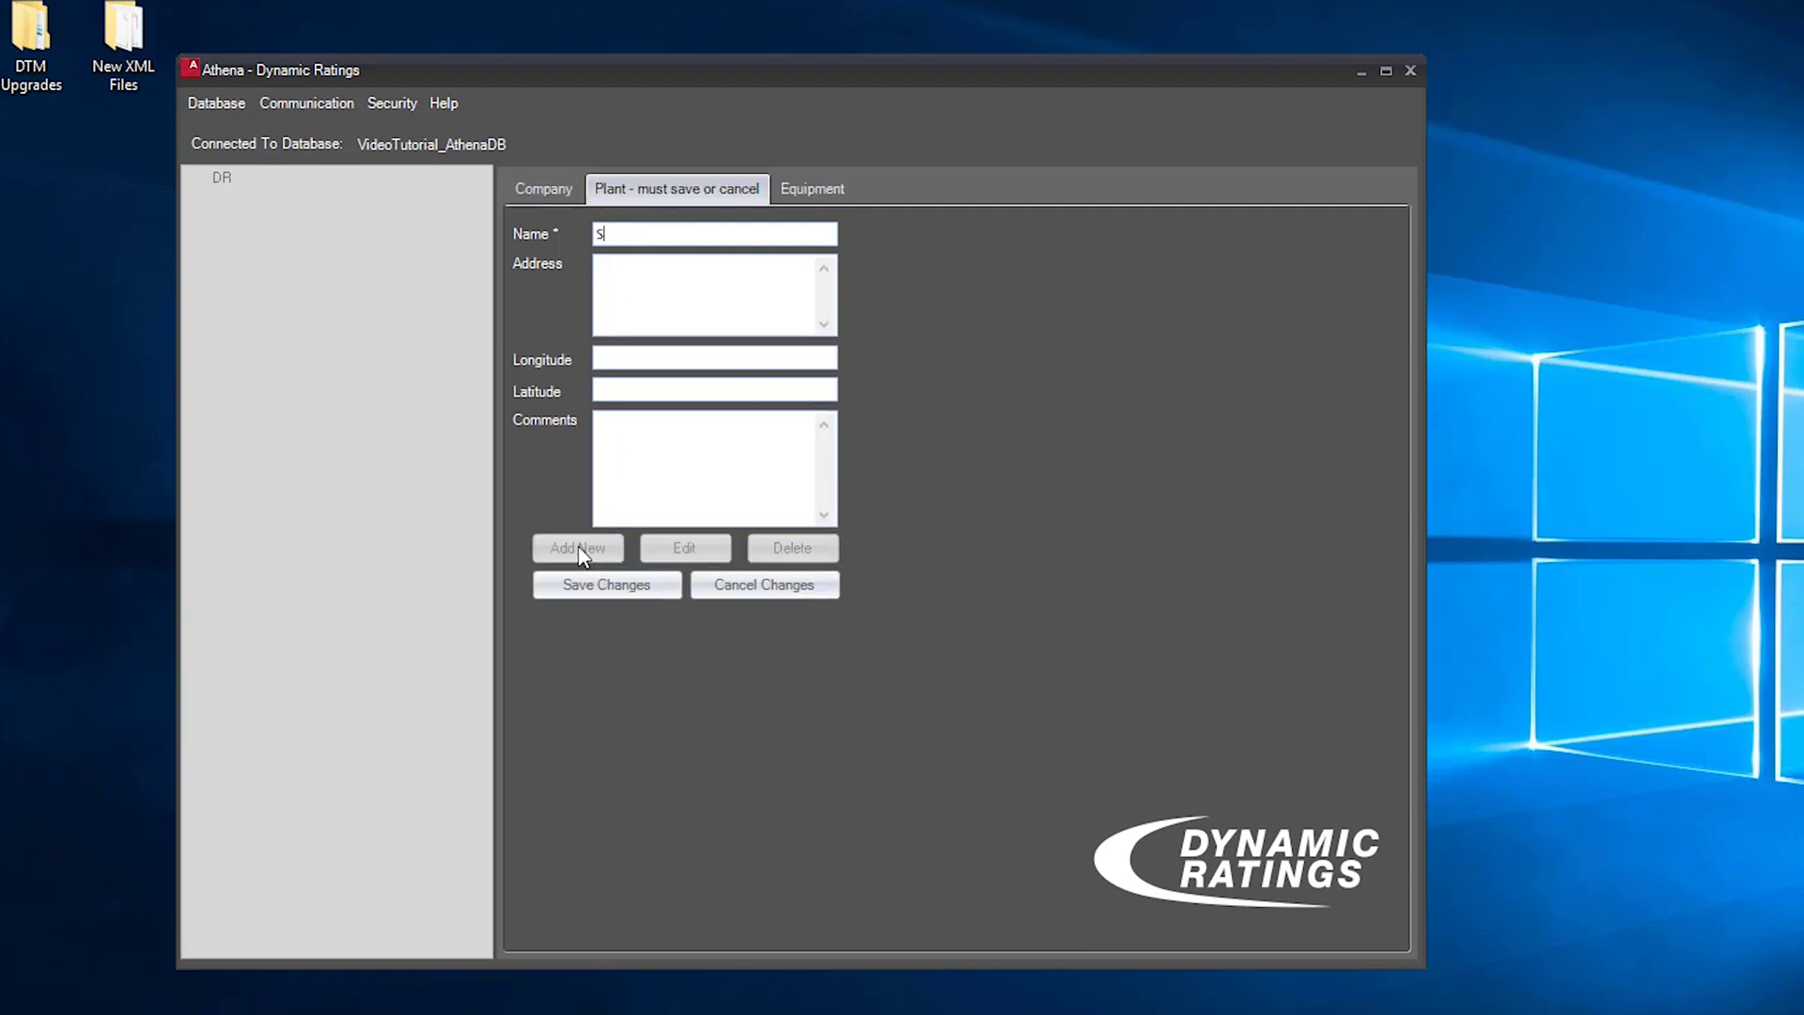
left_click(577, 588)
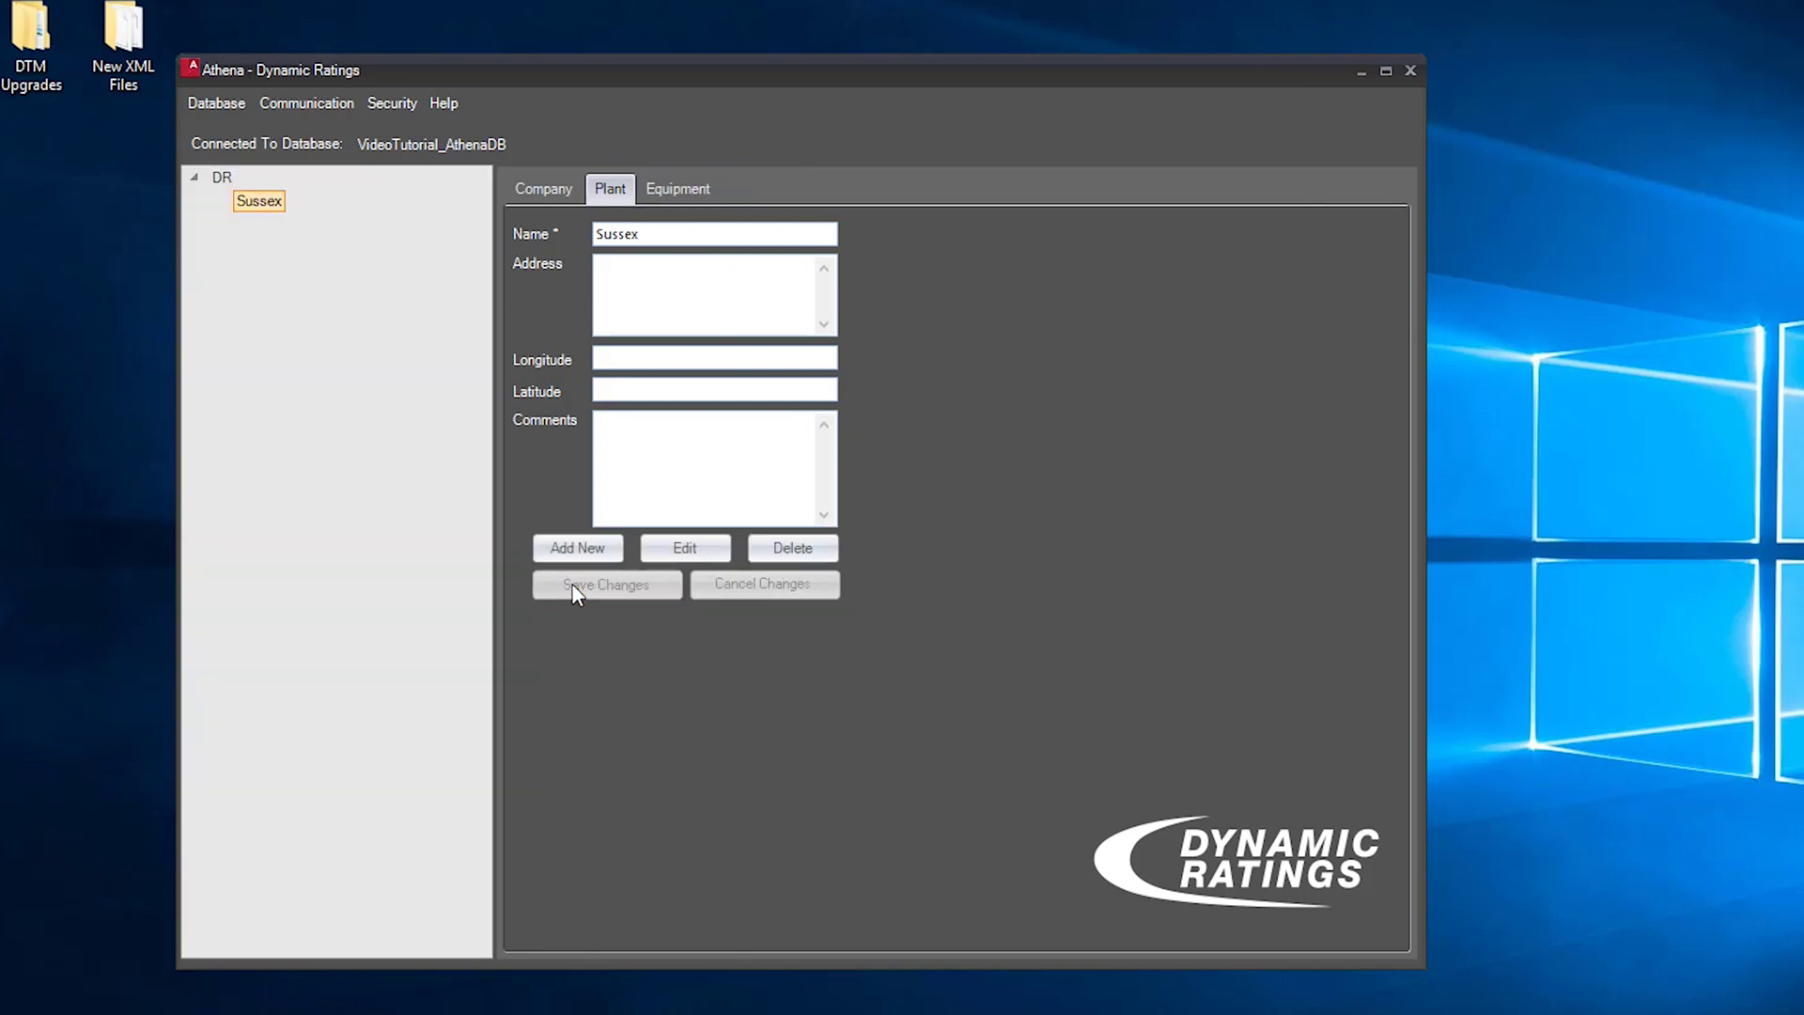
Add and save an equipment record named Demo under the Sussex plant
left_click(663, 188)
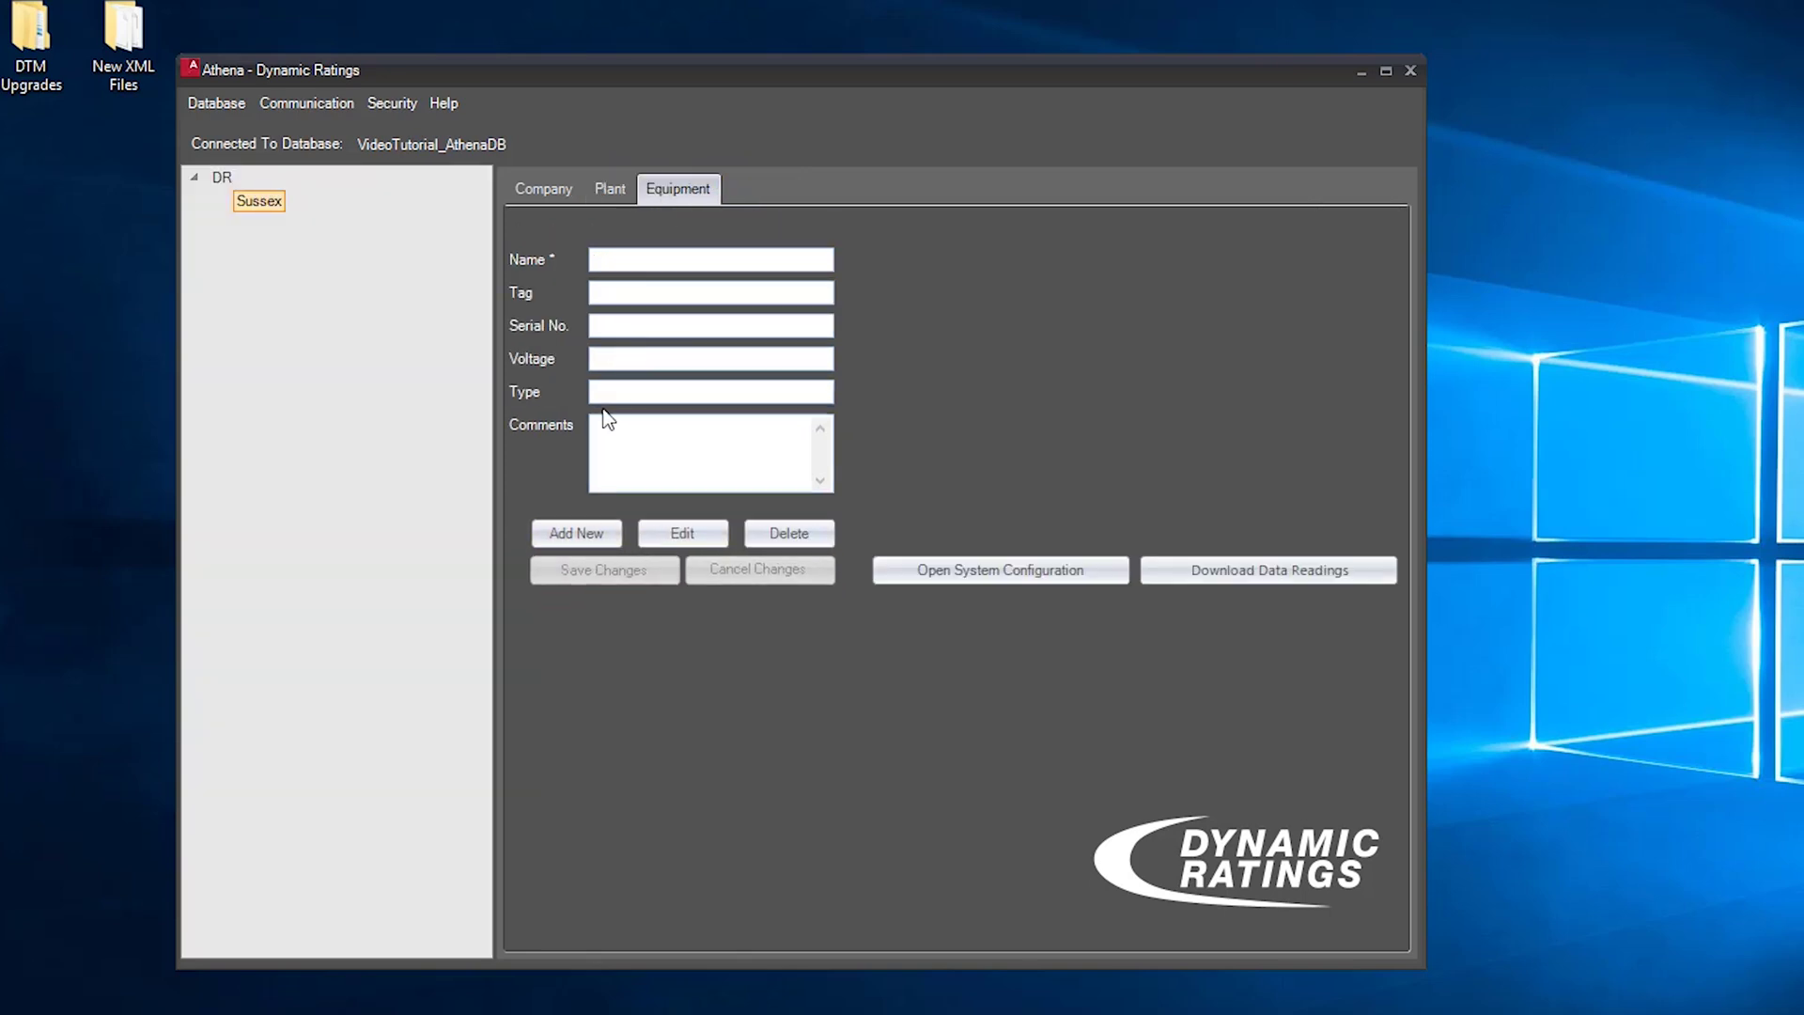
left_click(573, 532)
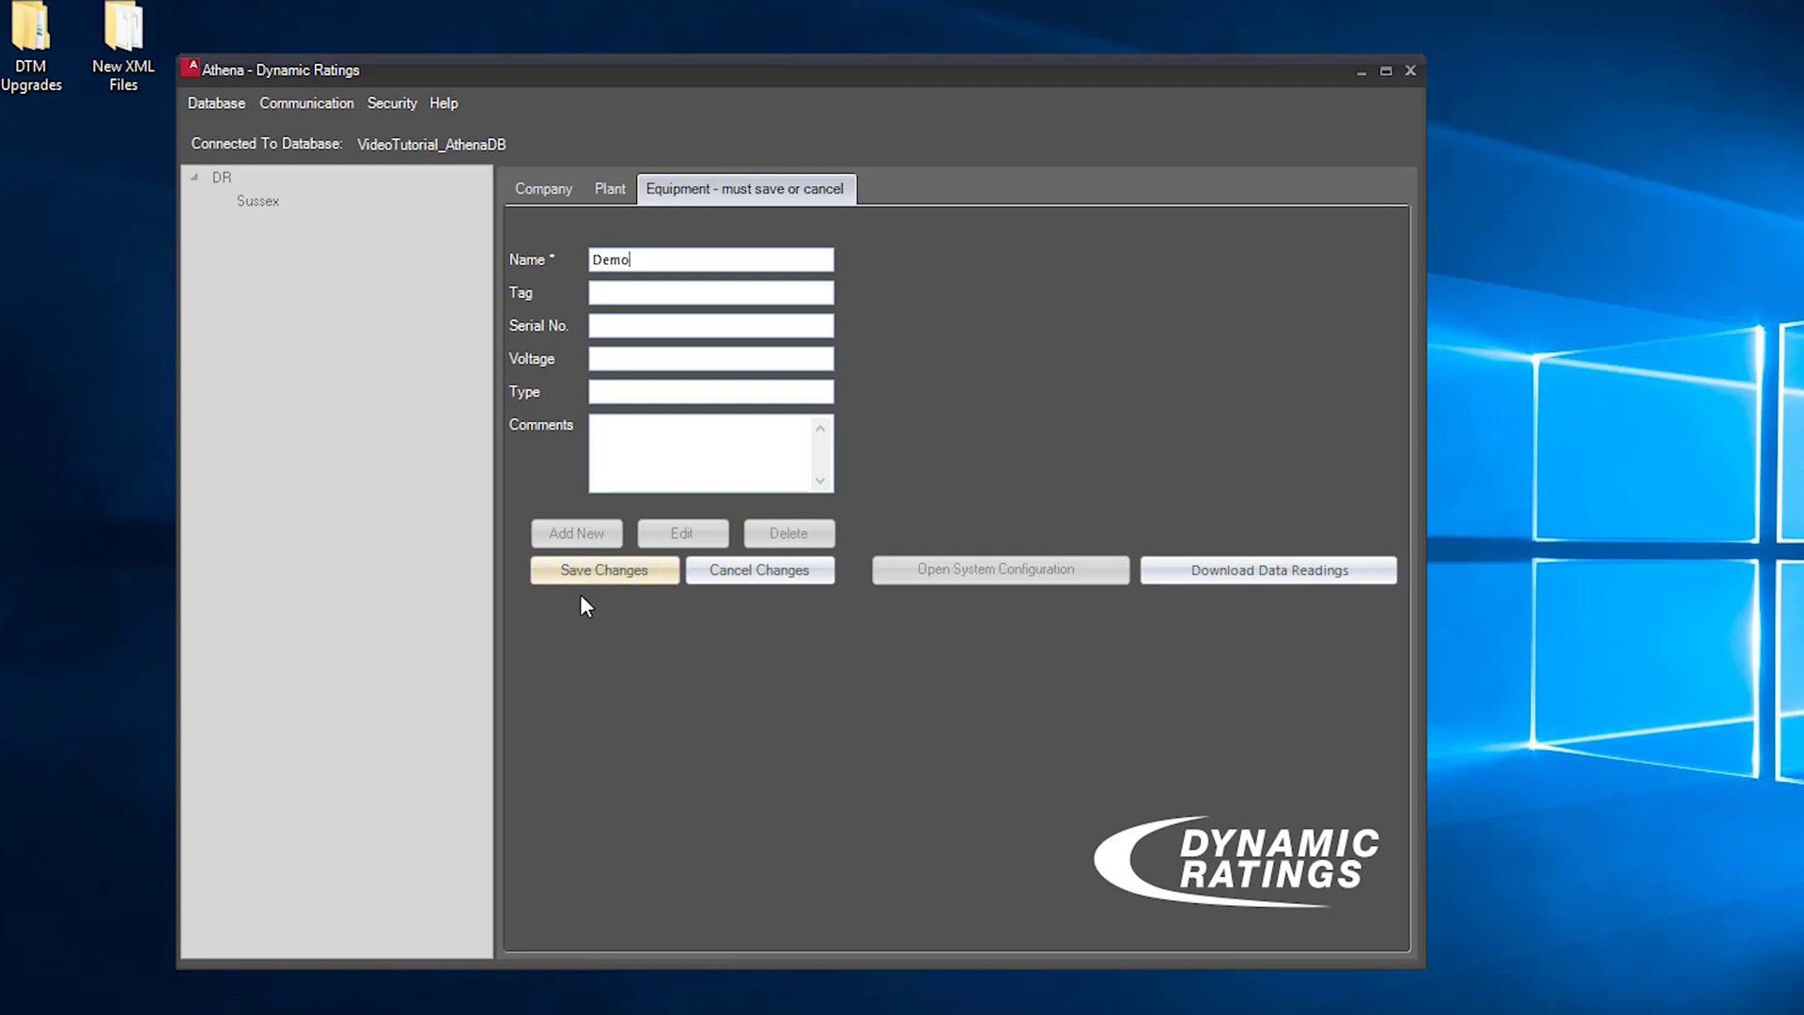
left_click(587, 574)
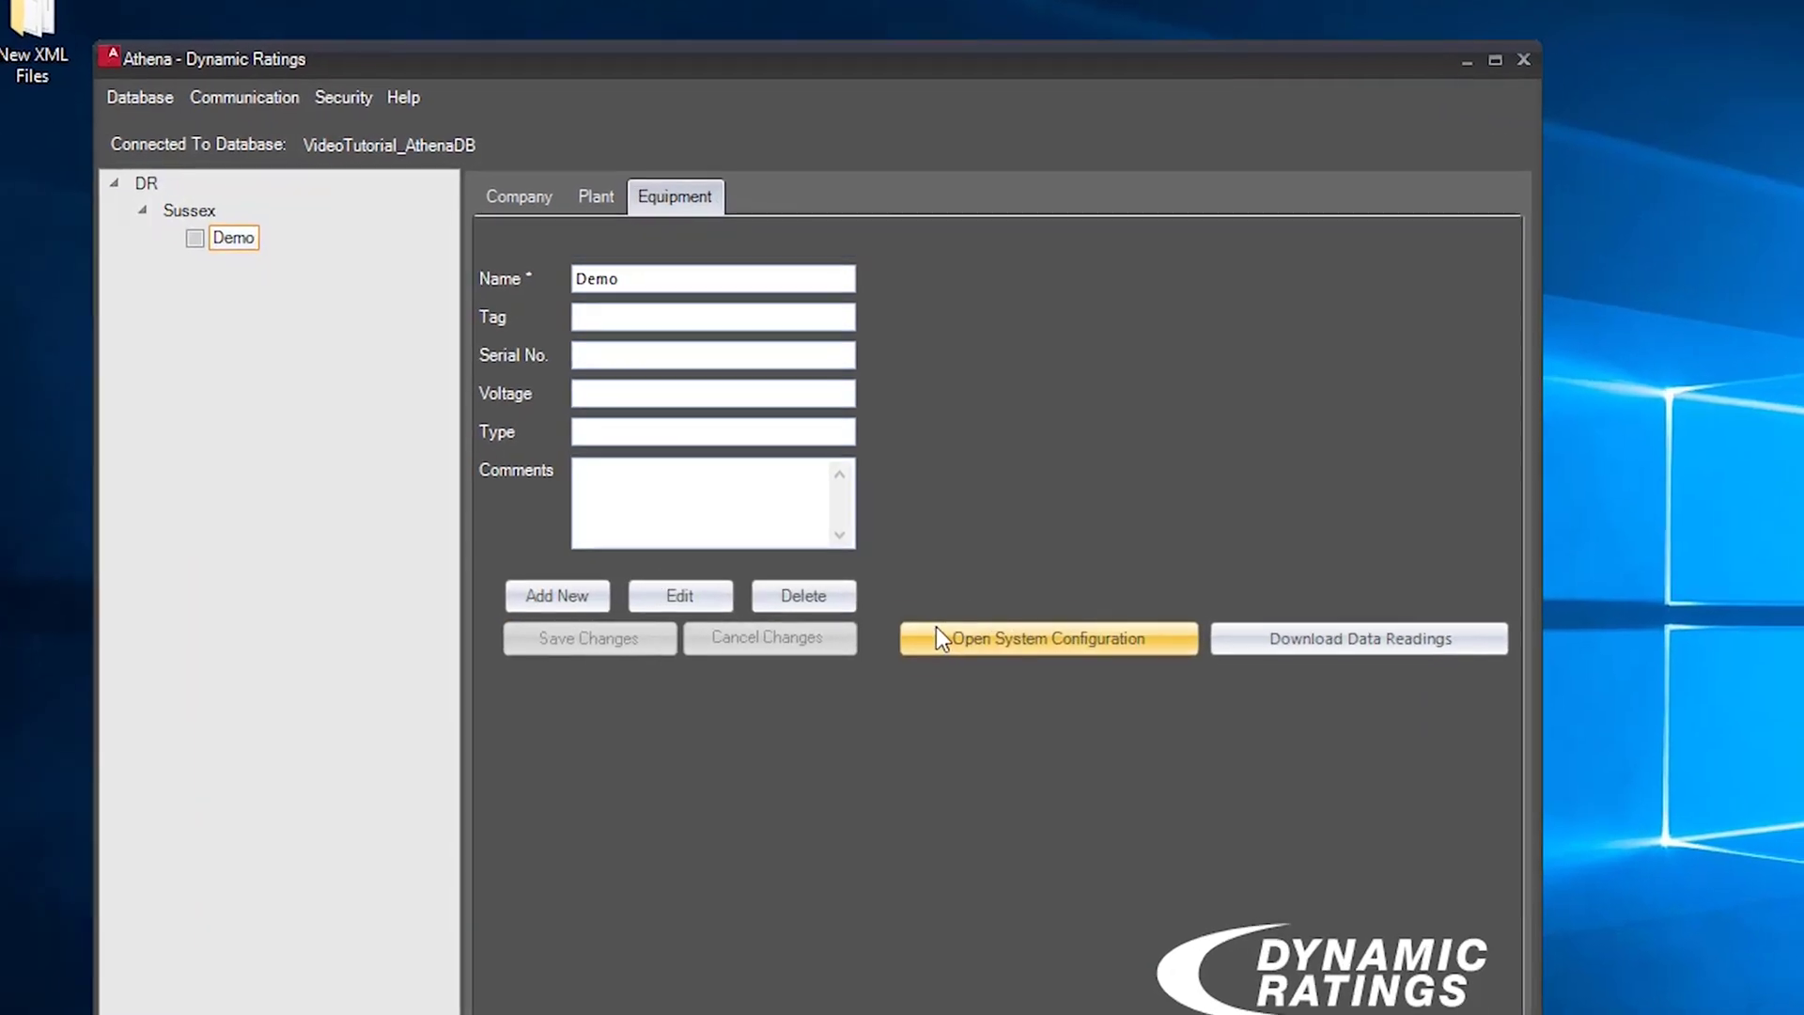
Add a Main module, a BHM module and a PDM module to Demo's system configuration
left_click(903, 562)
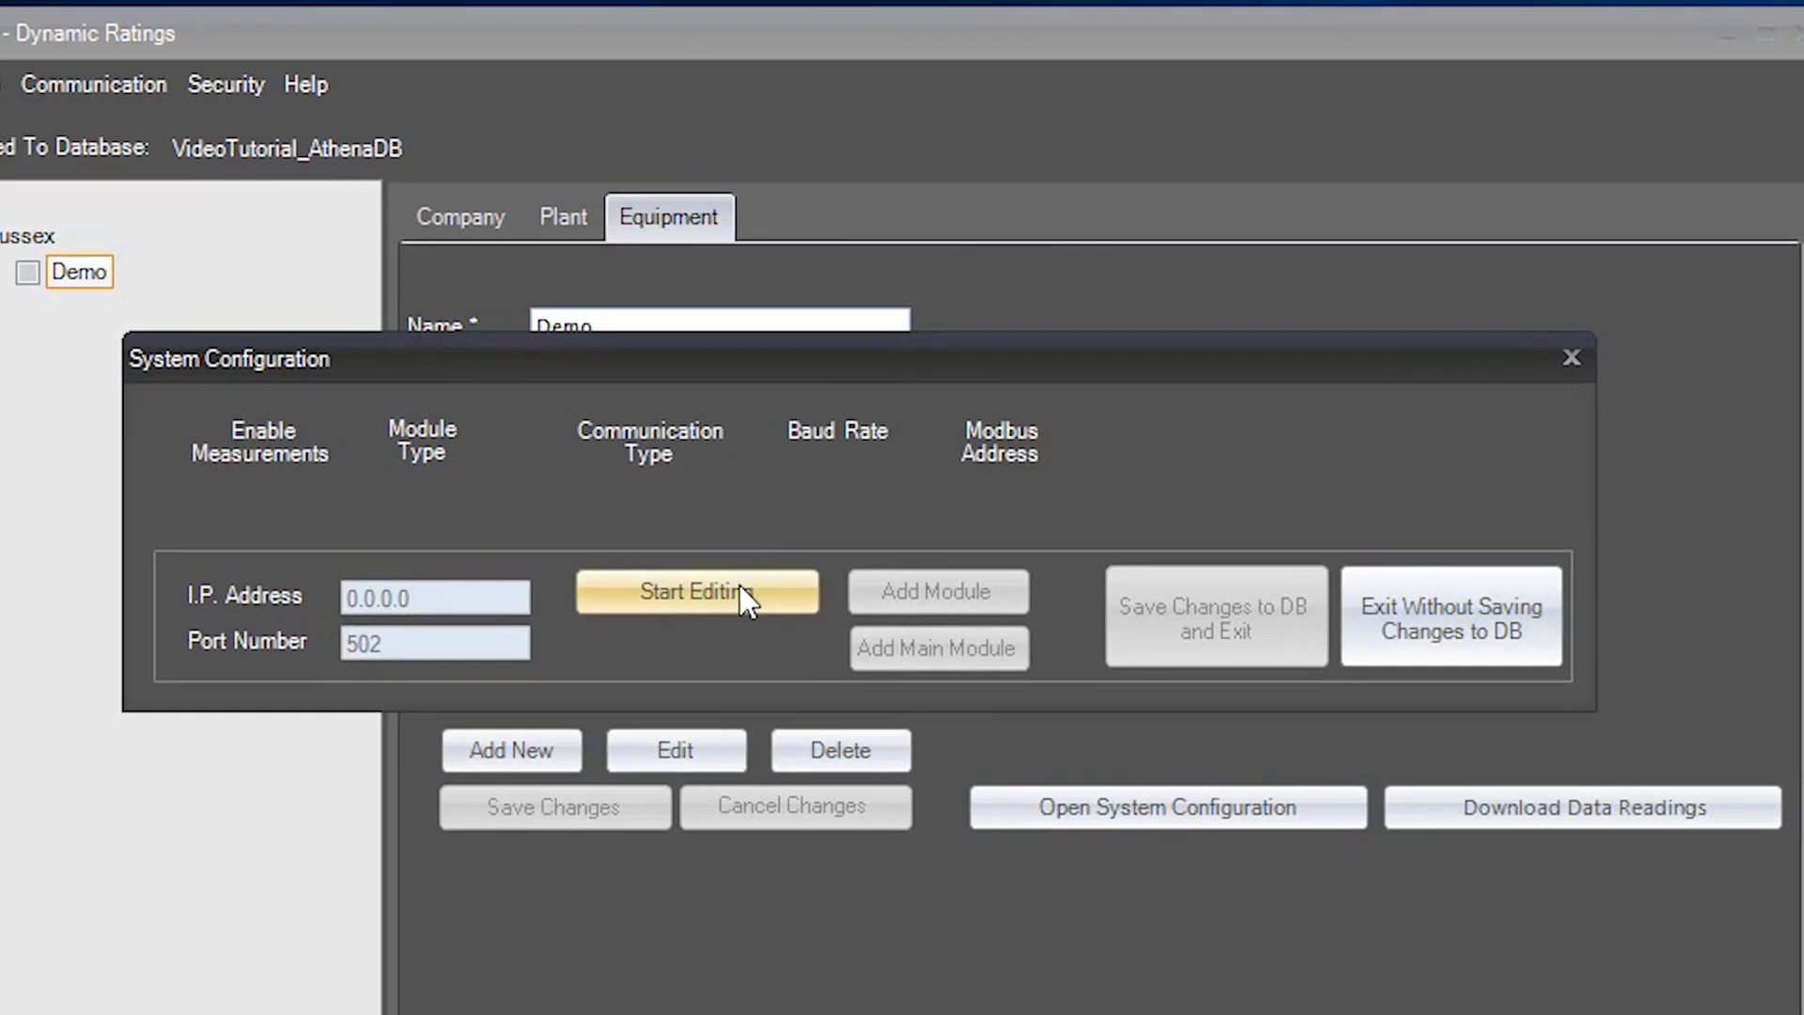
left_click(739, 549)
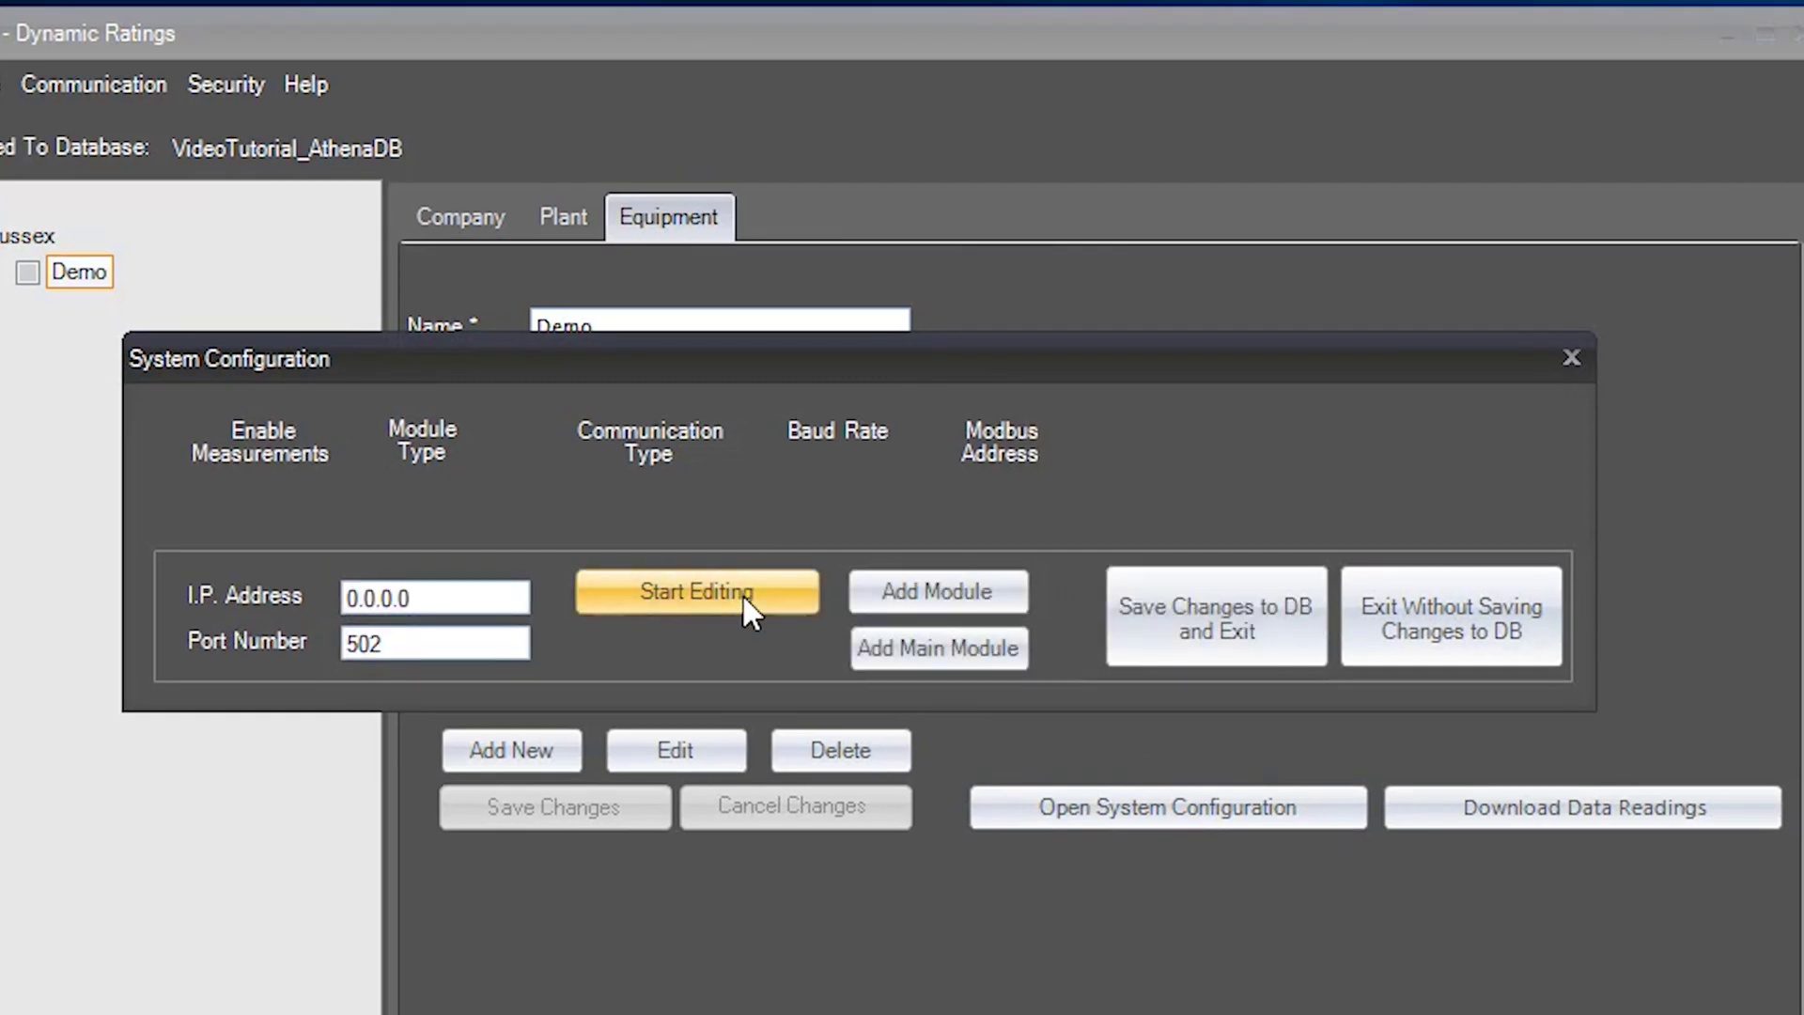
left_click(914, 642)
left_click(923, 652)
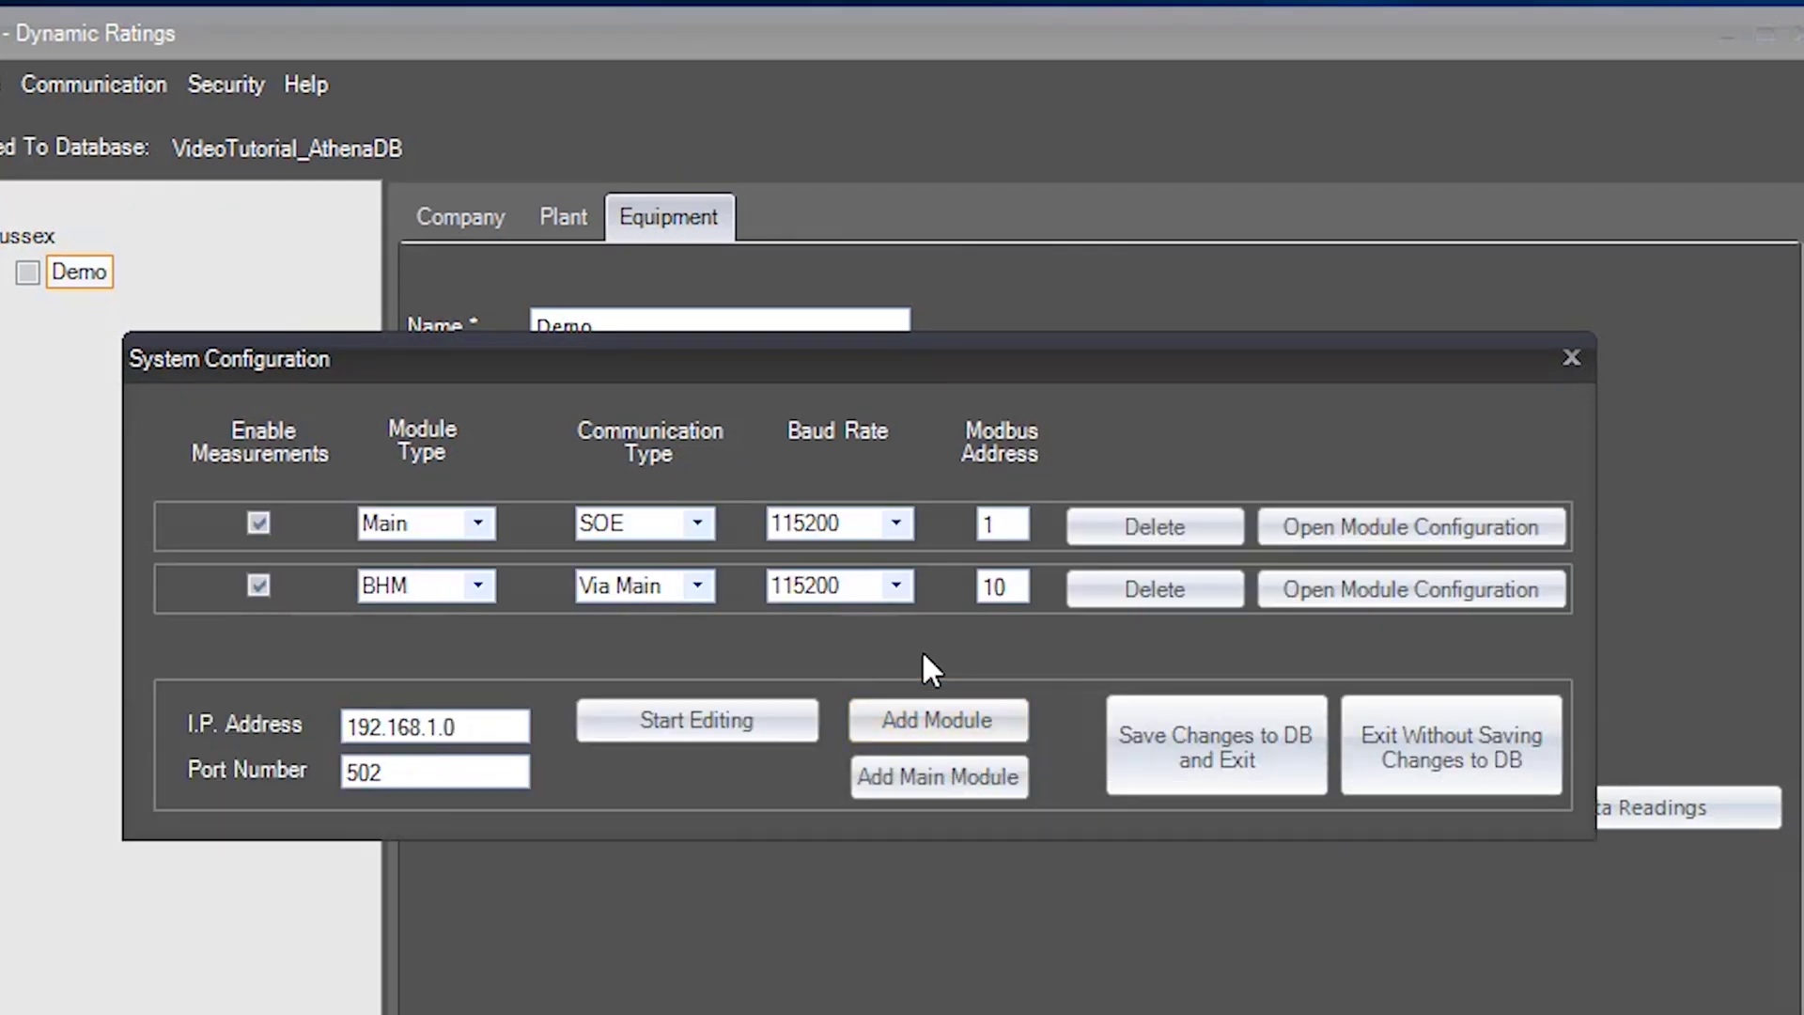
left_click(944, 714)
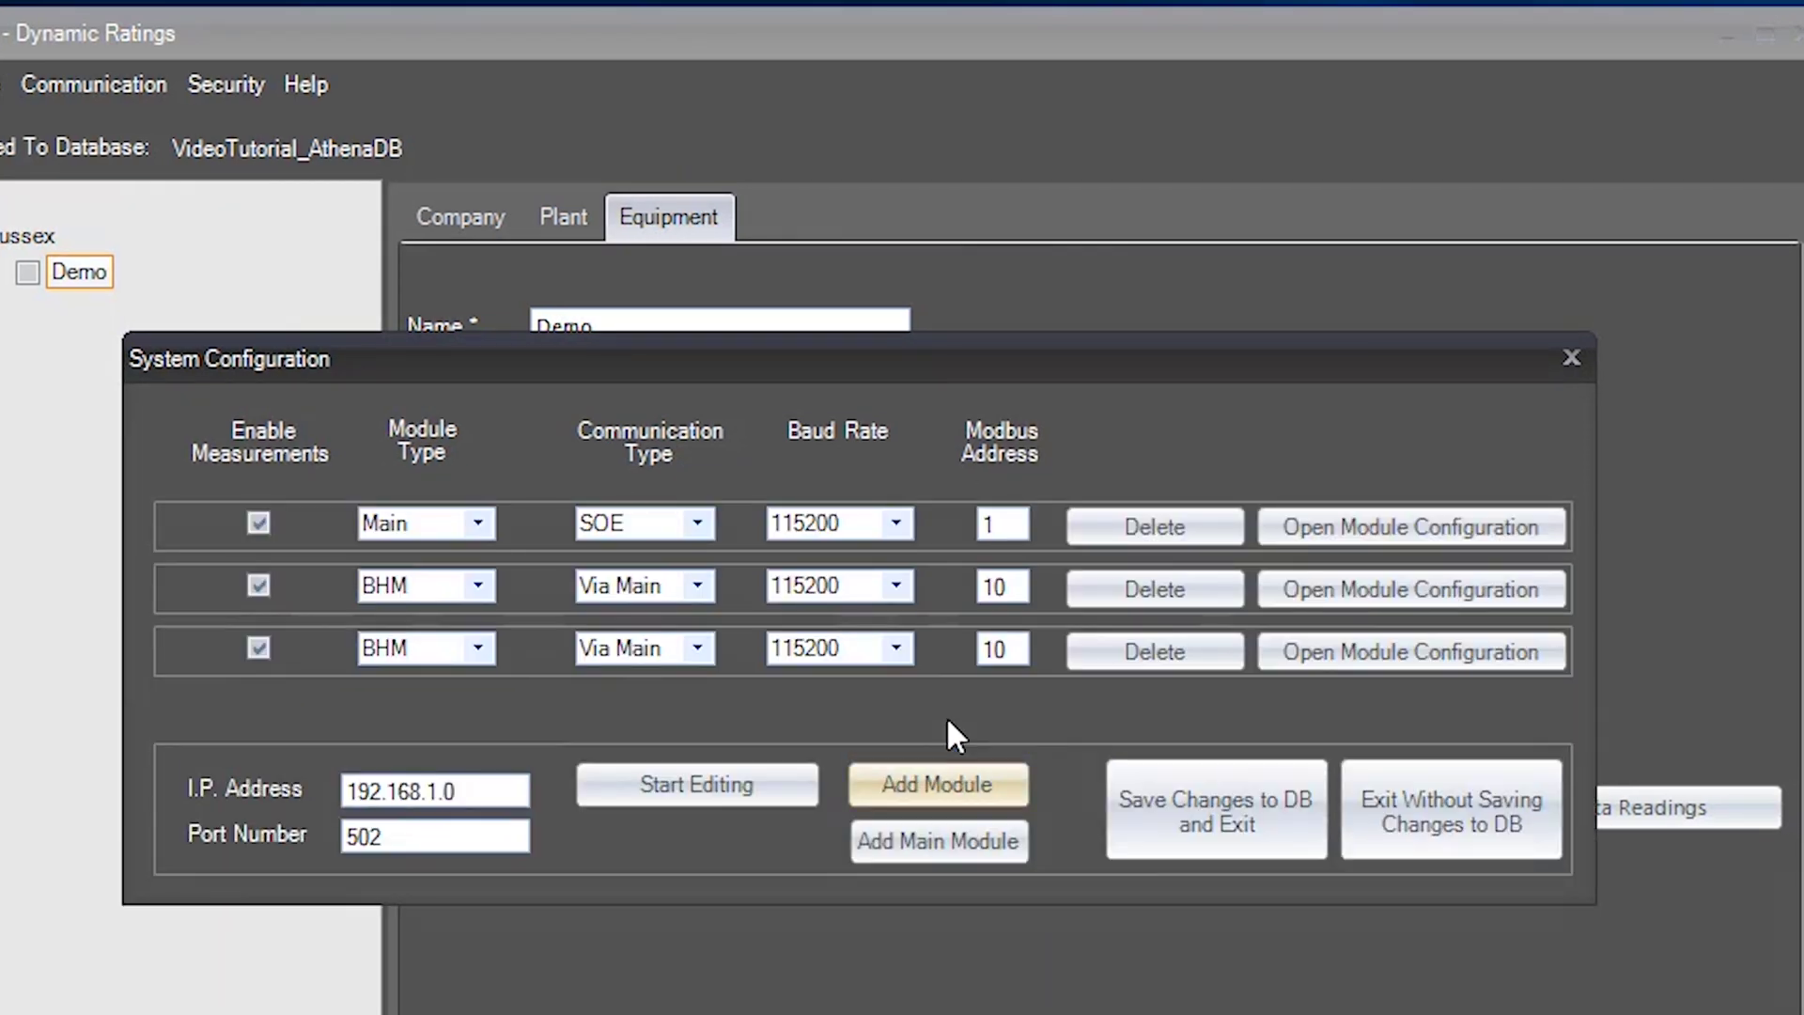
left_click(487, 648)
left_click(437, 720)
Set the Main module's communication type to USB and save the system configuration to the database
left_click(697, 524)
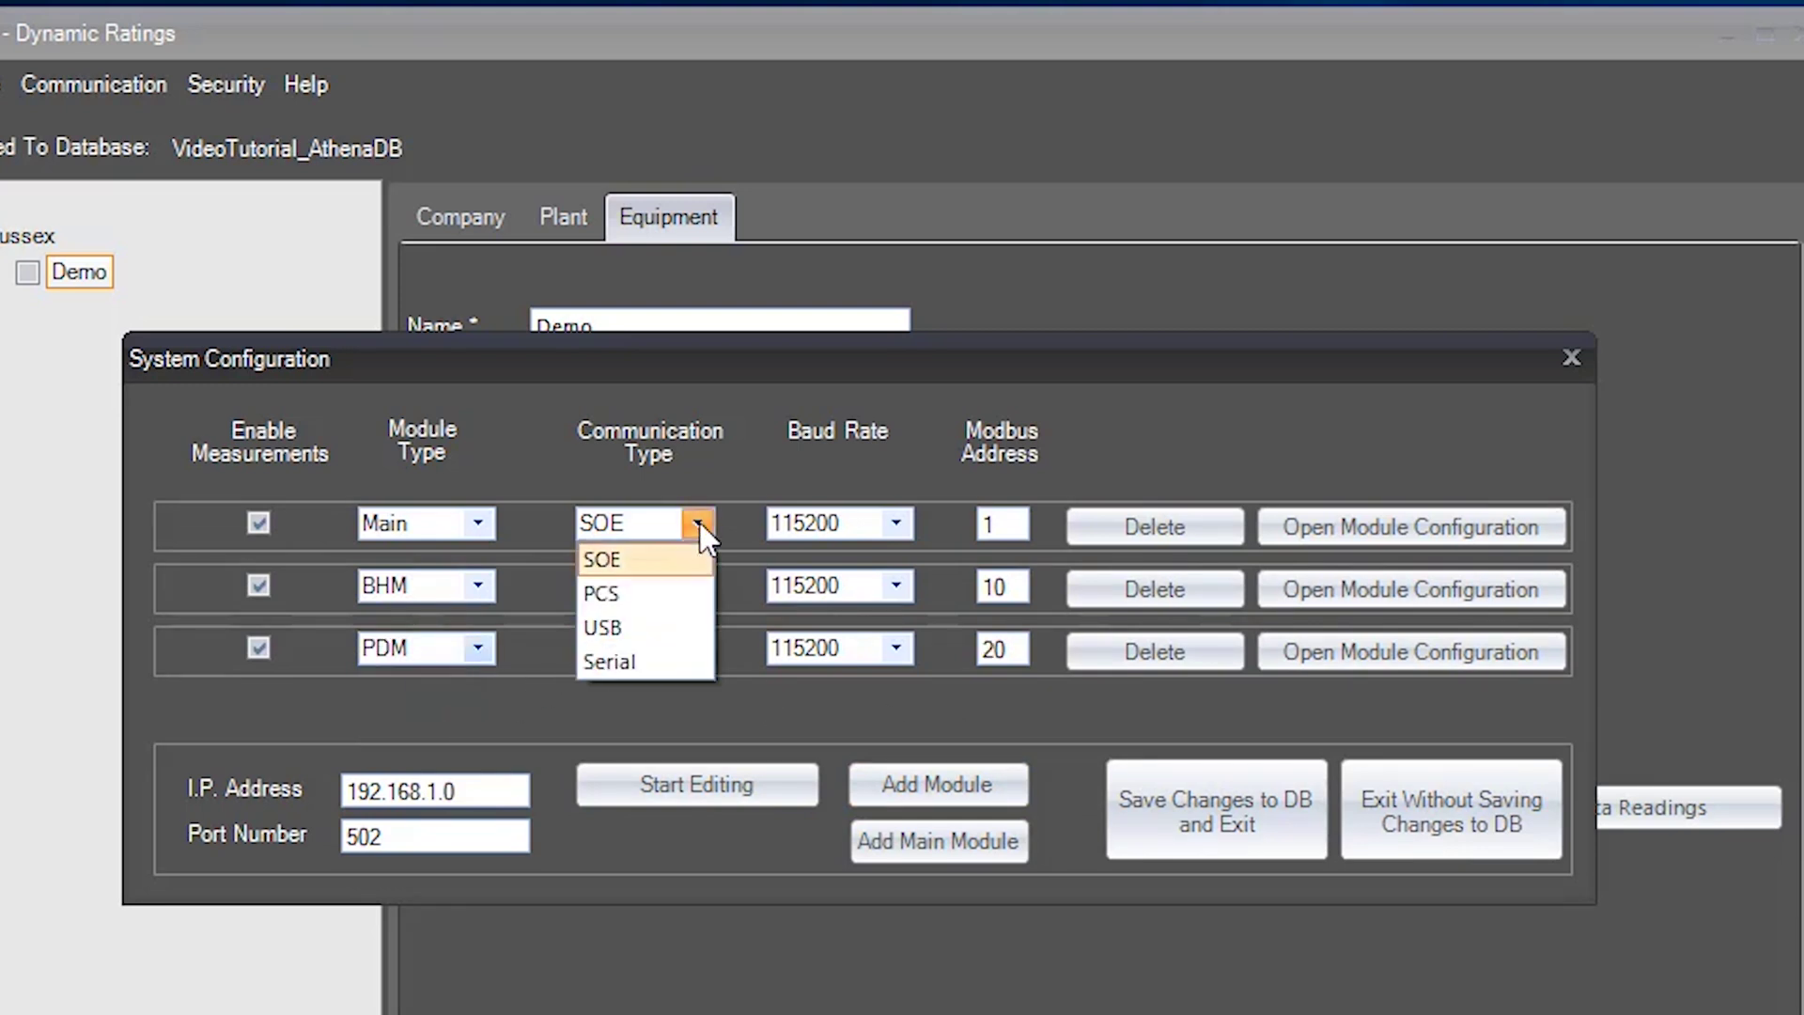
left_click(648, 628)
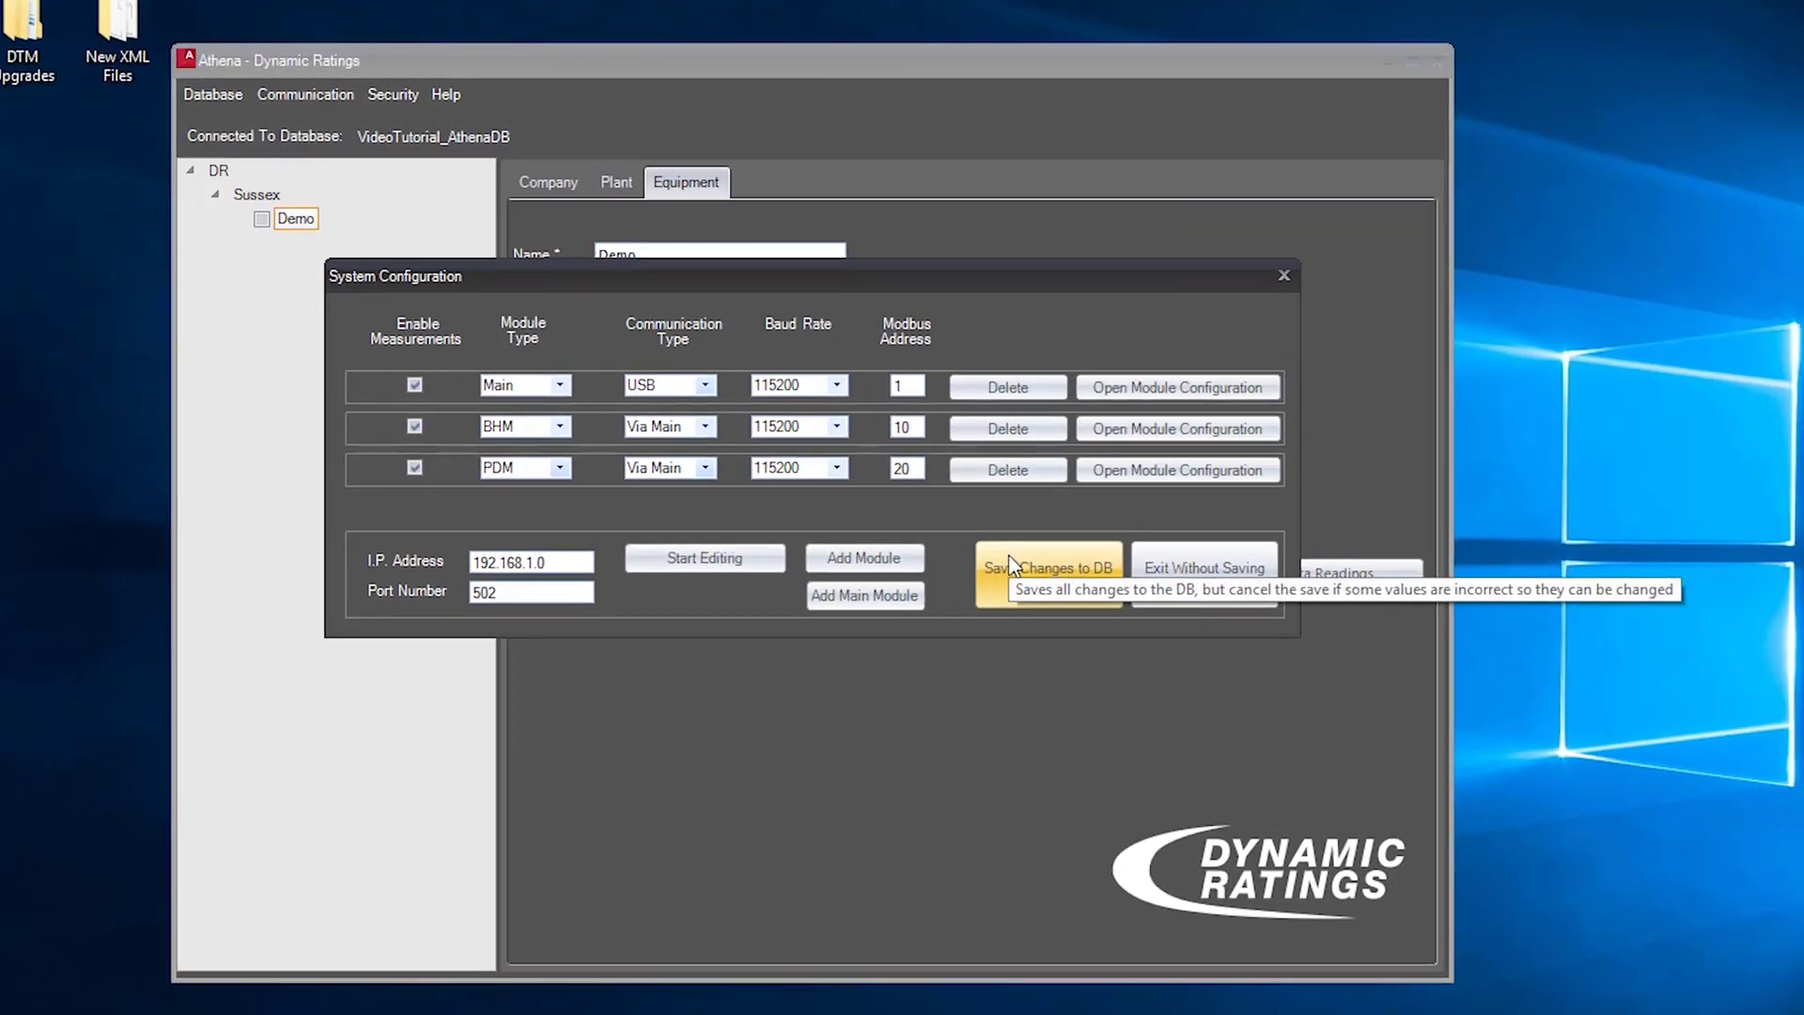
left_click(1010, 564)
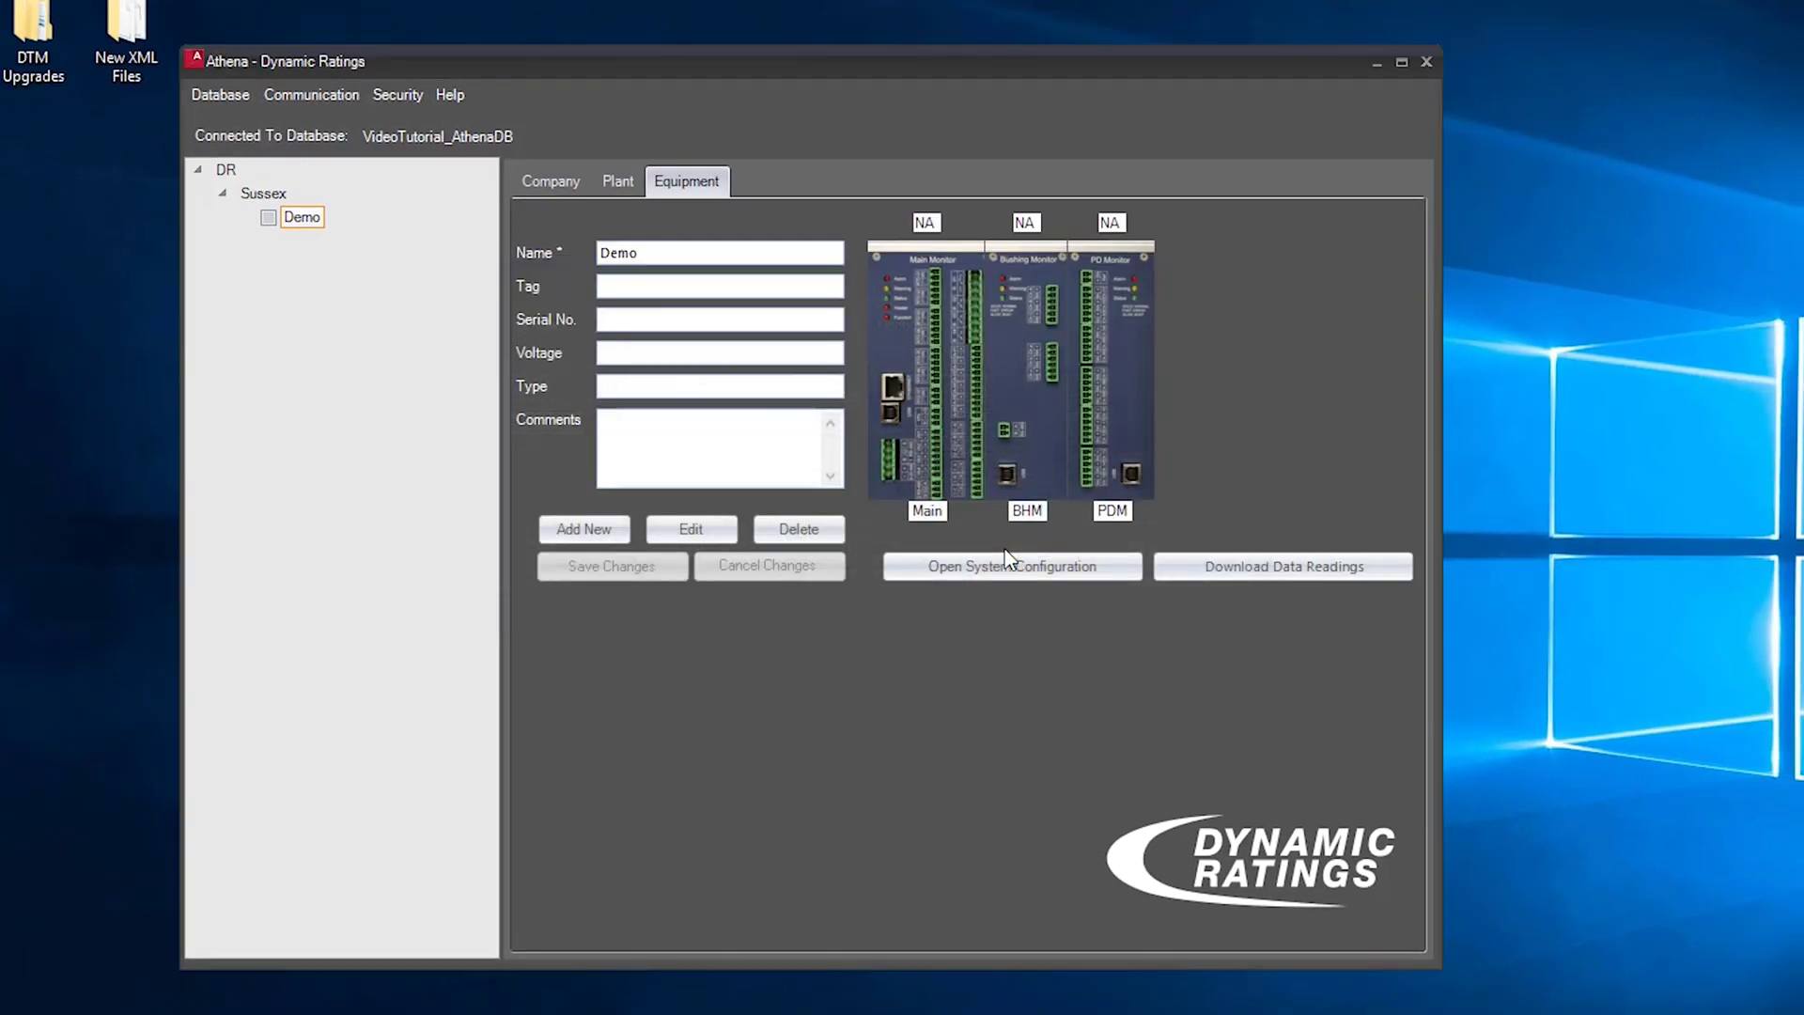
Download the data of Demo's Main, BHM and PDM modules, one module at a time
right_click(912, 411)
left_click(932, 449)
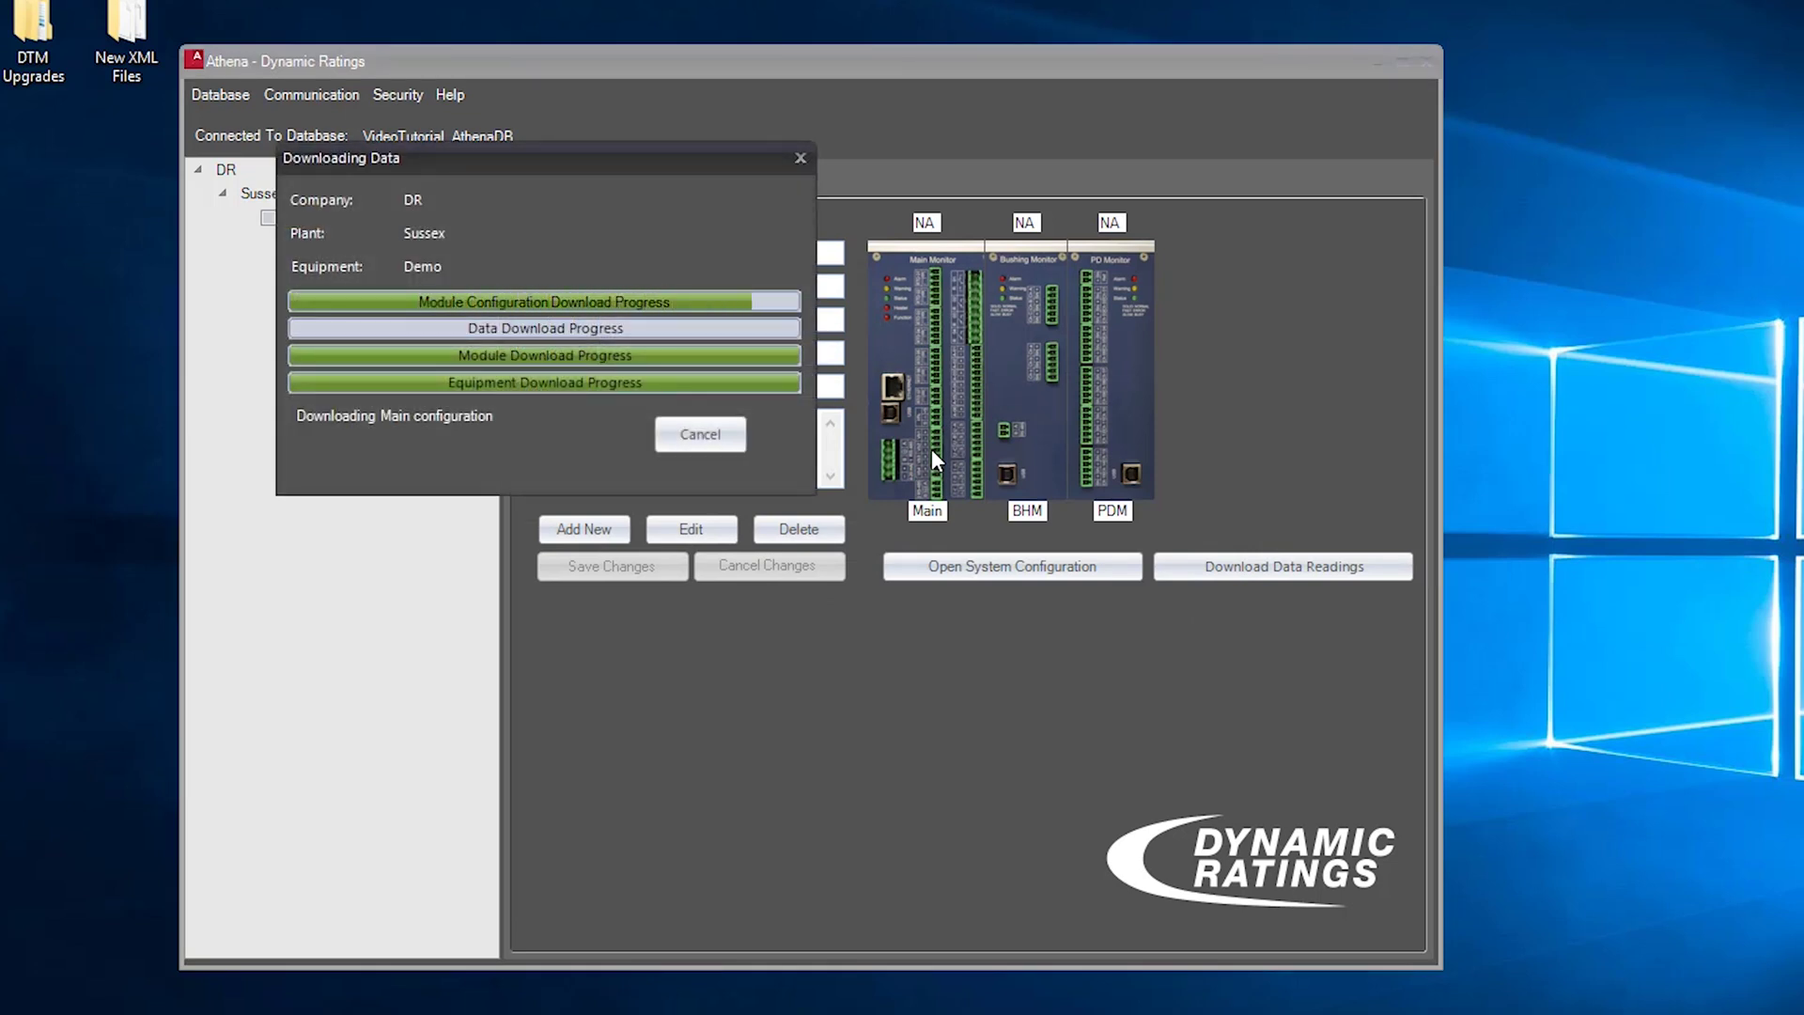
right_click(1005, 376)
right_click(1112, 390)
left_click(1137, 434)
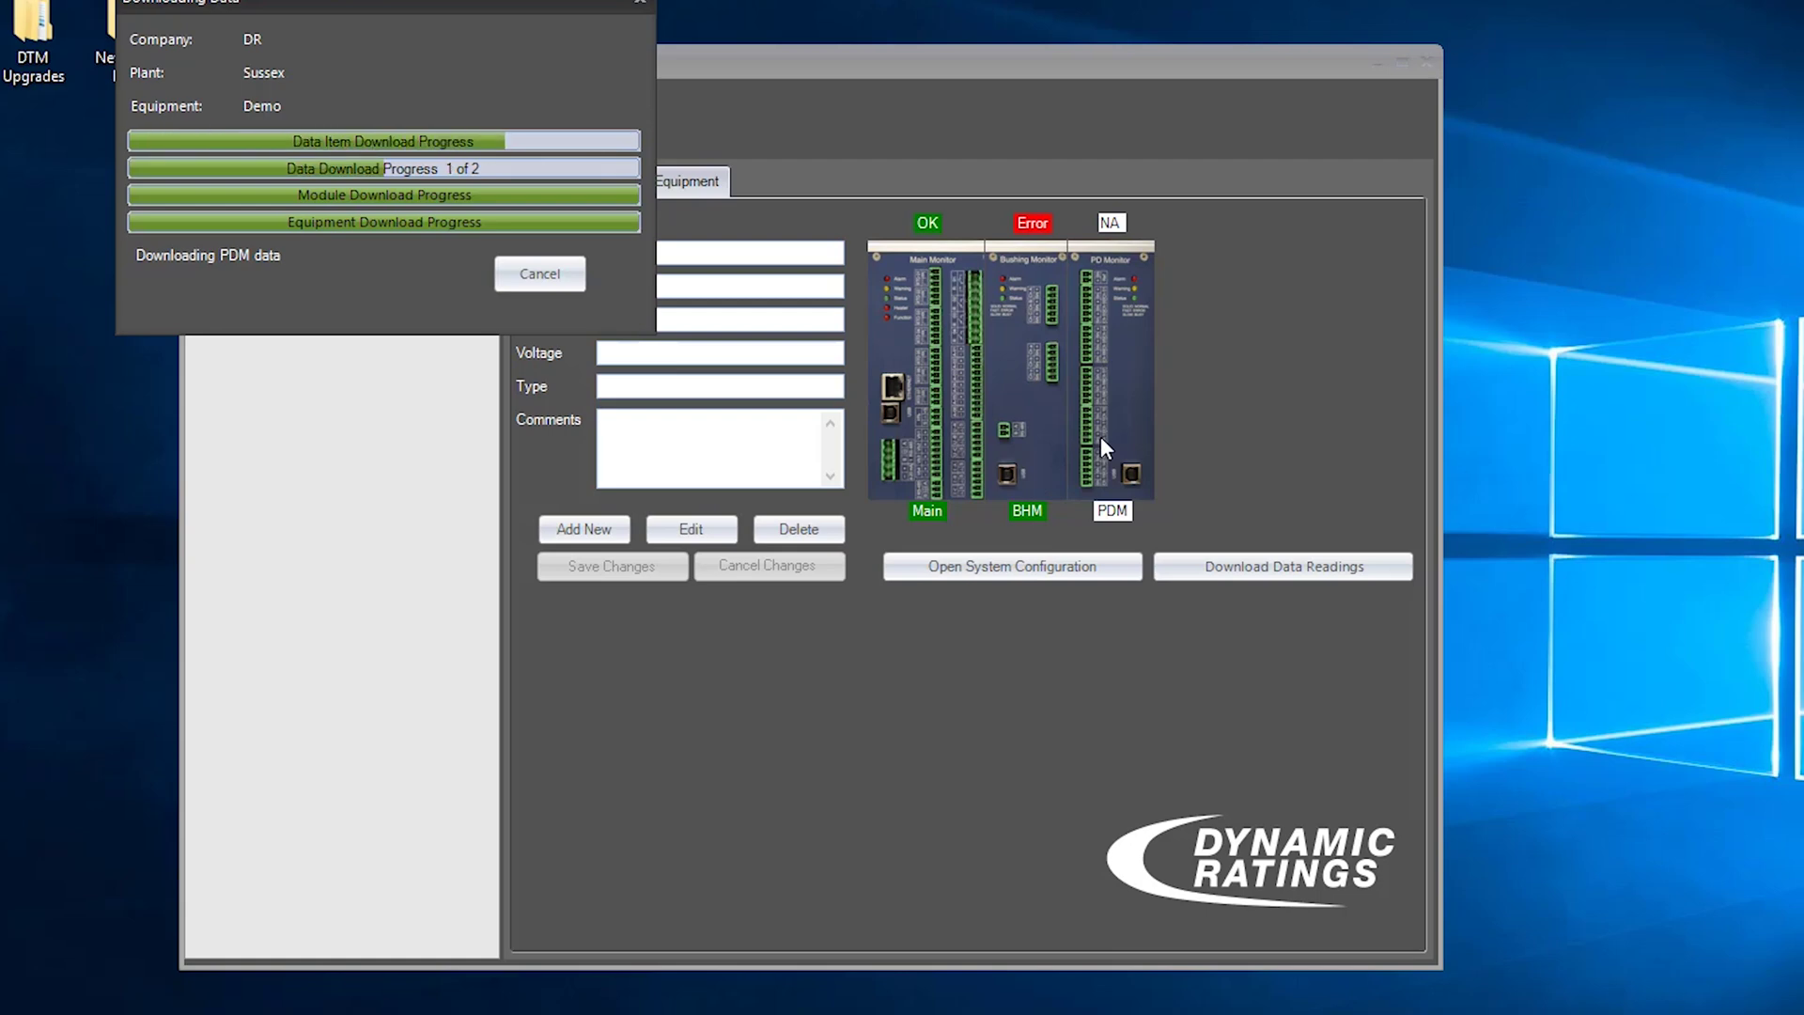
left_click(394, 228)
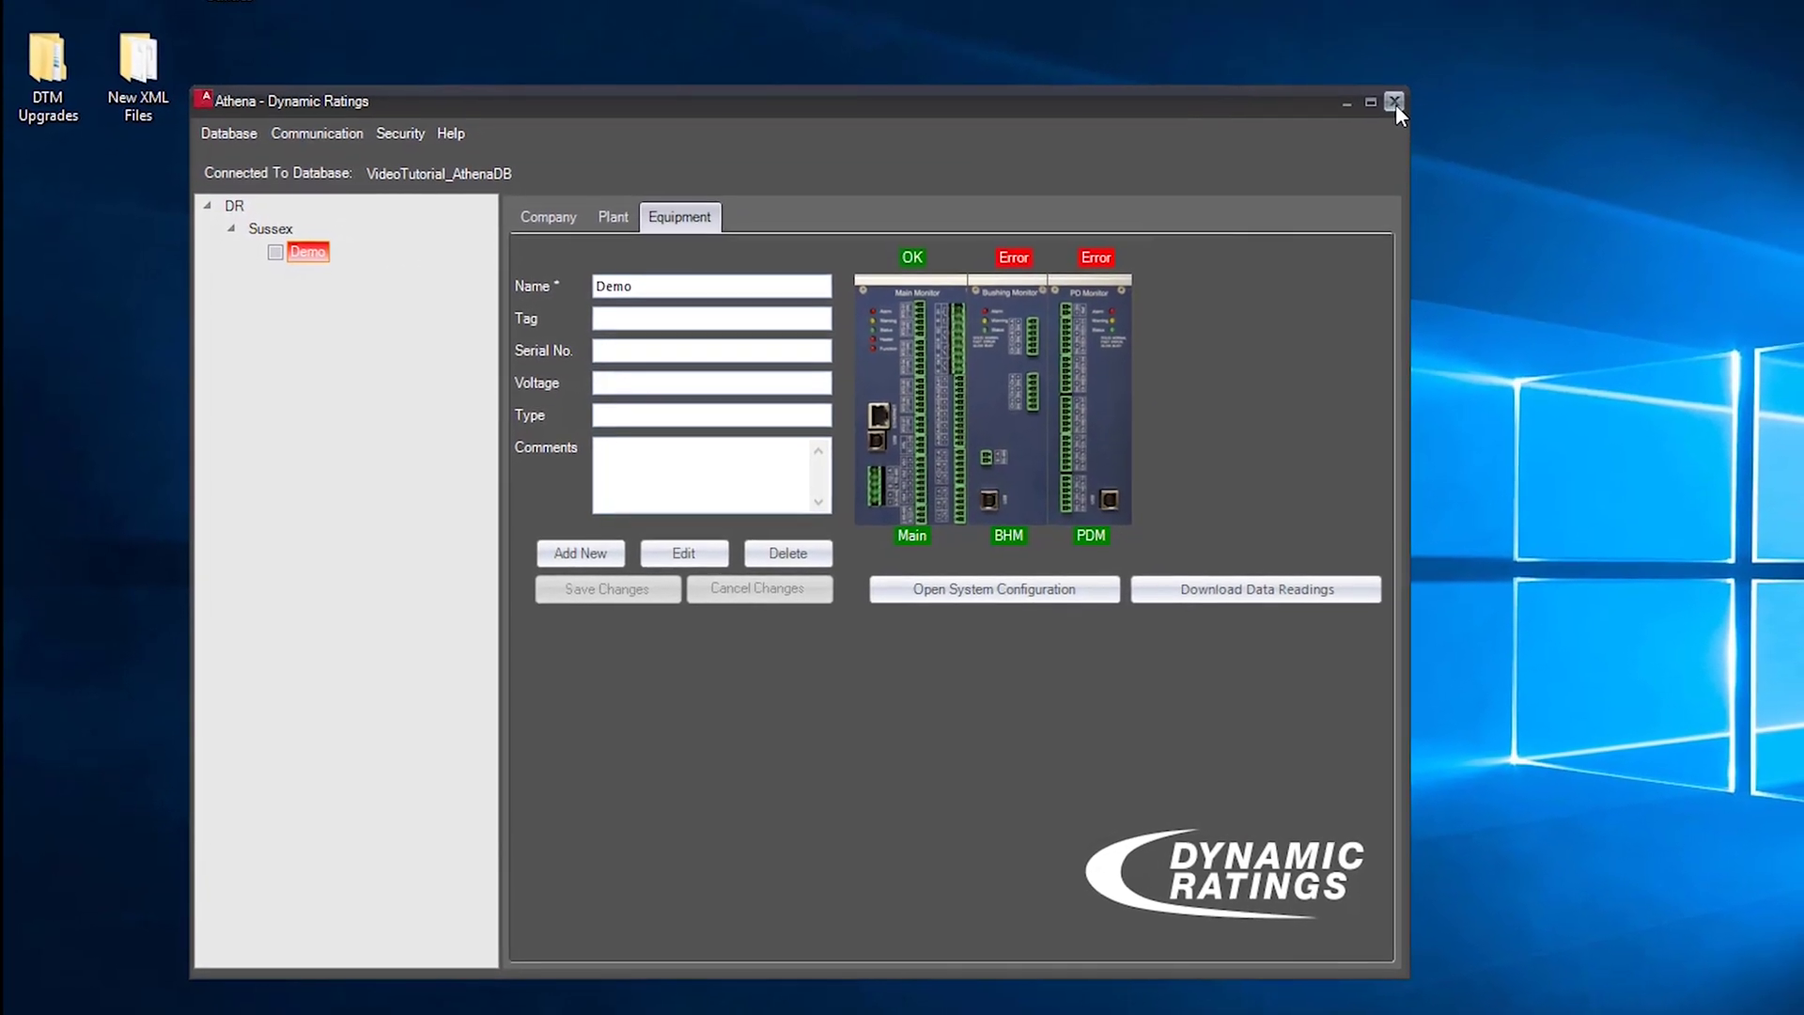
Close Athena, open DM Loader and set its connection to USB
left_click(1421, 80)
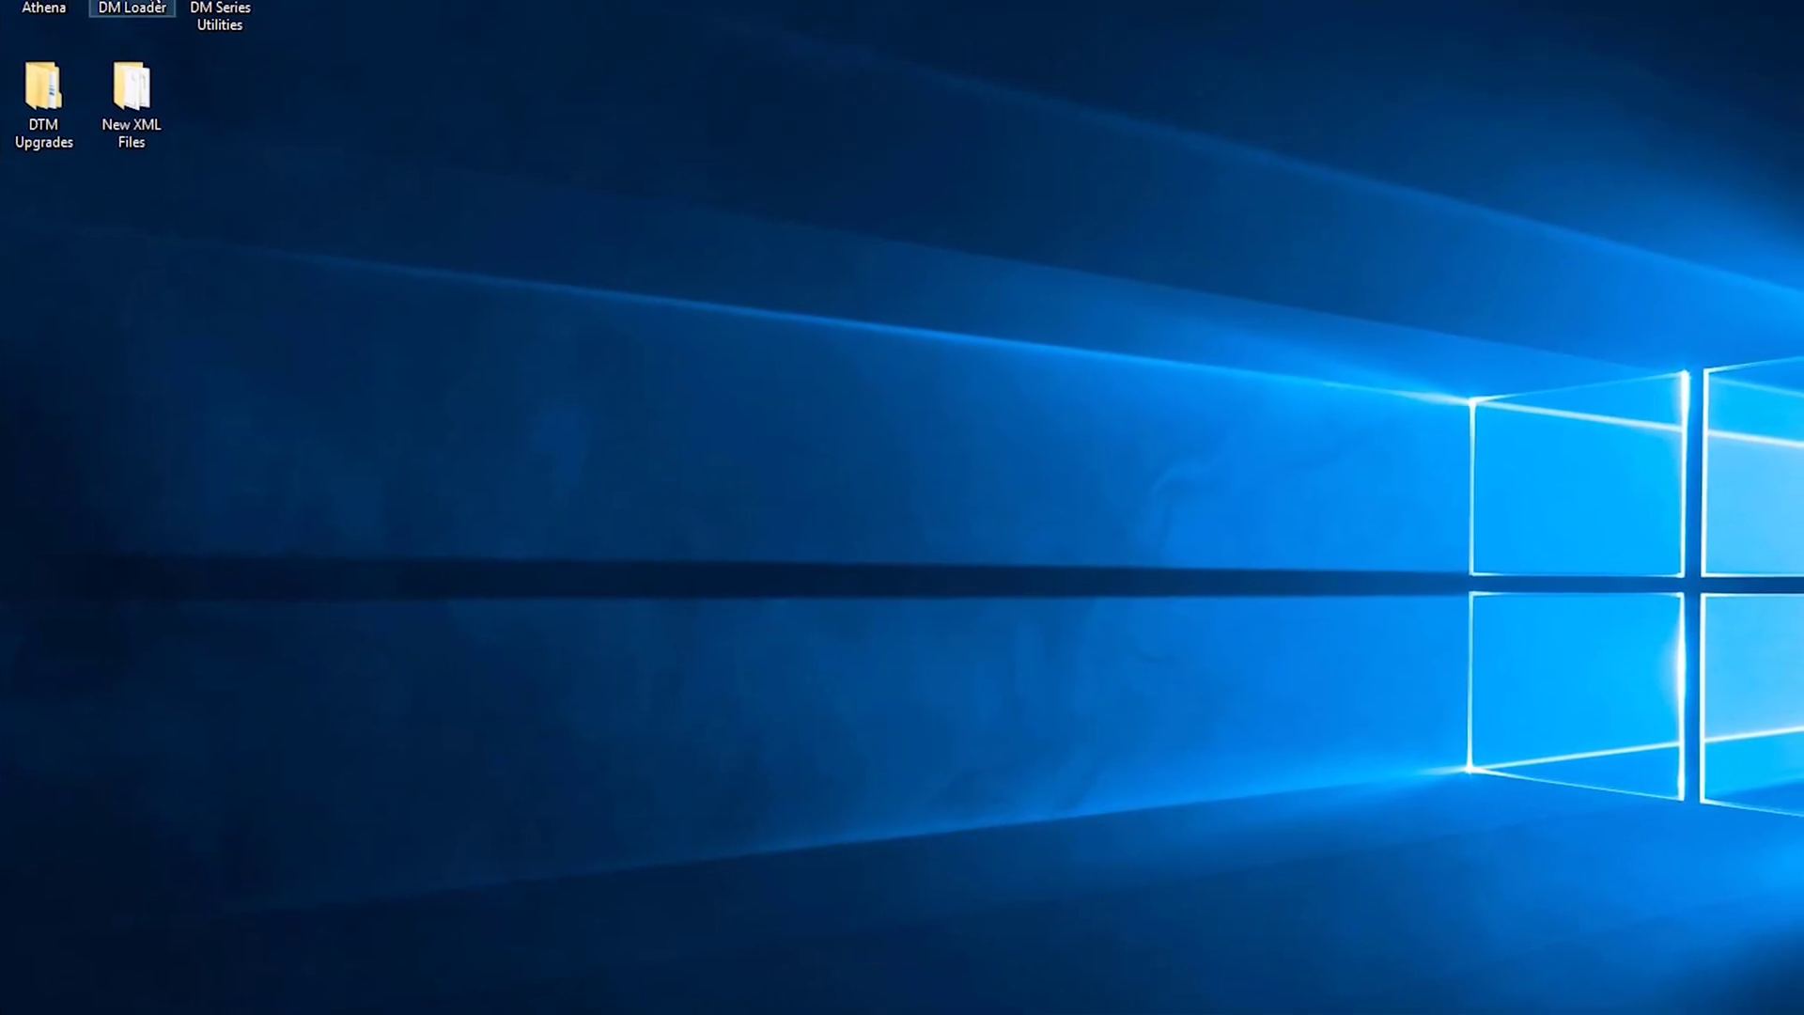
double_click(150, 5)
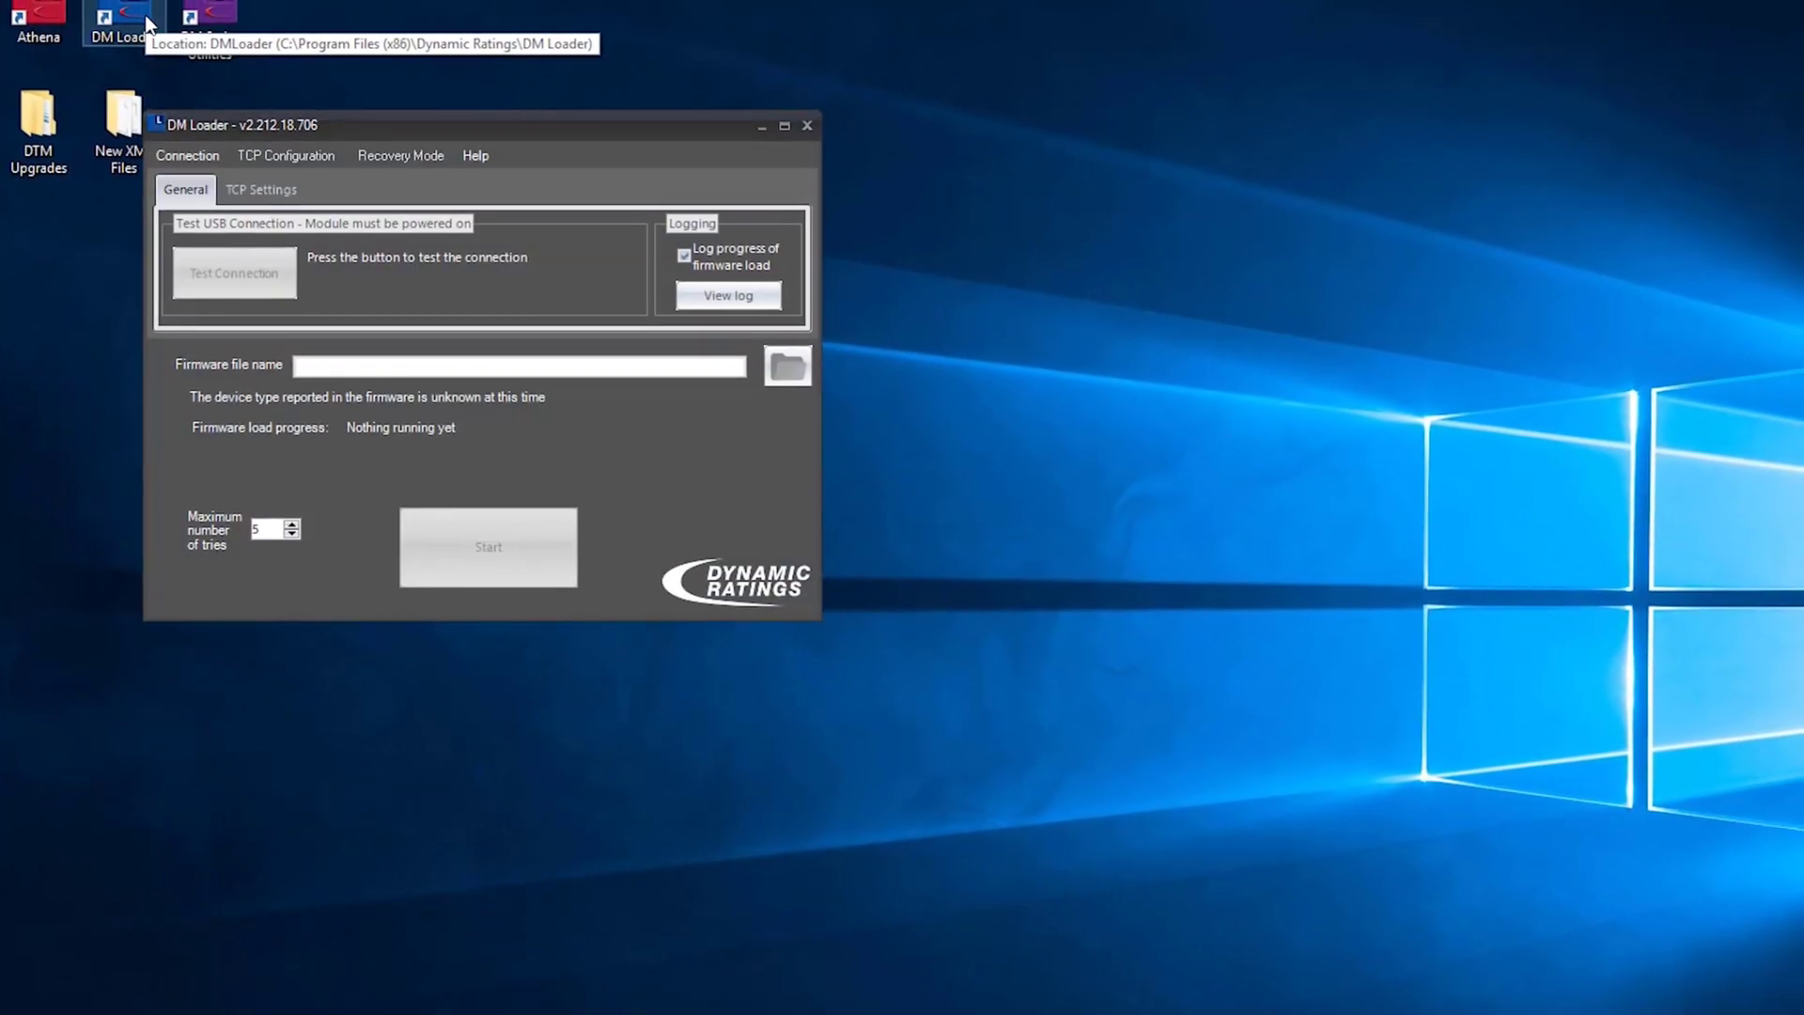
left_click(218, 163)
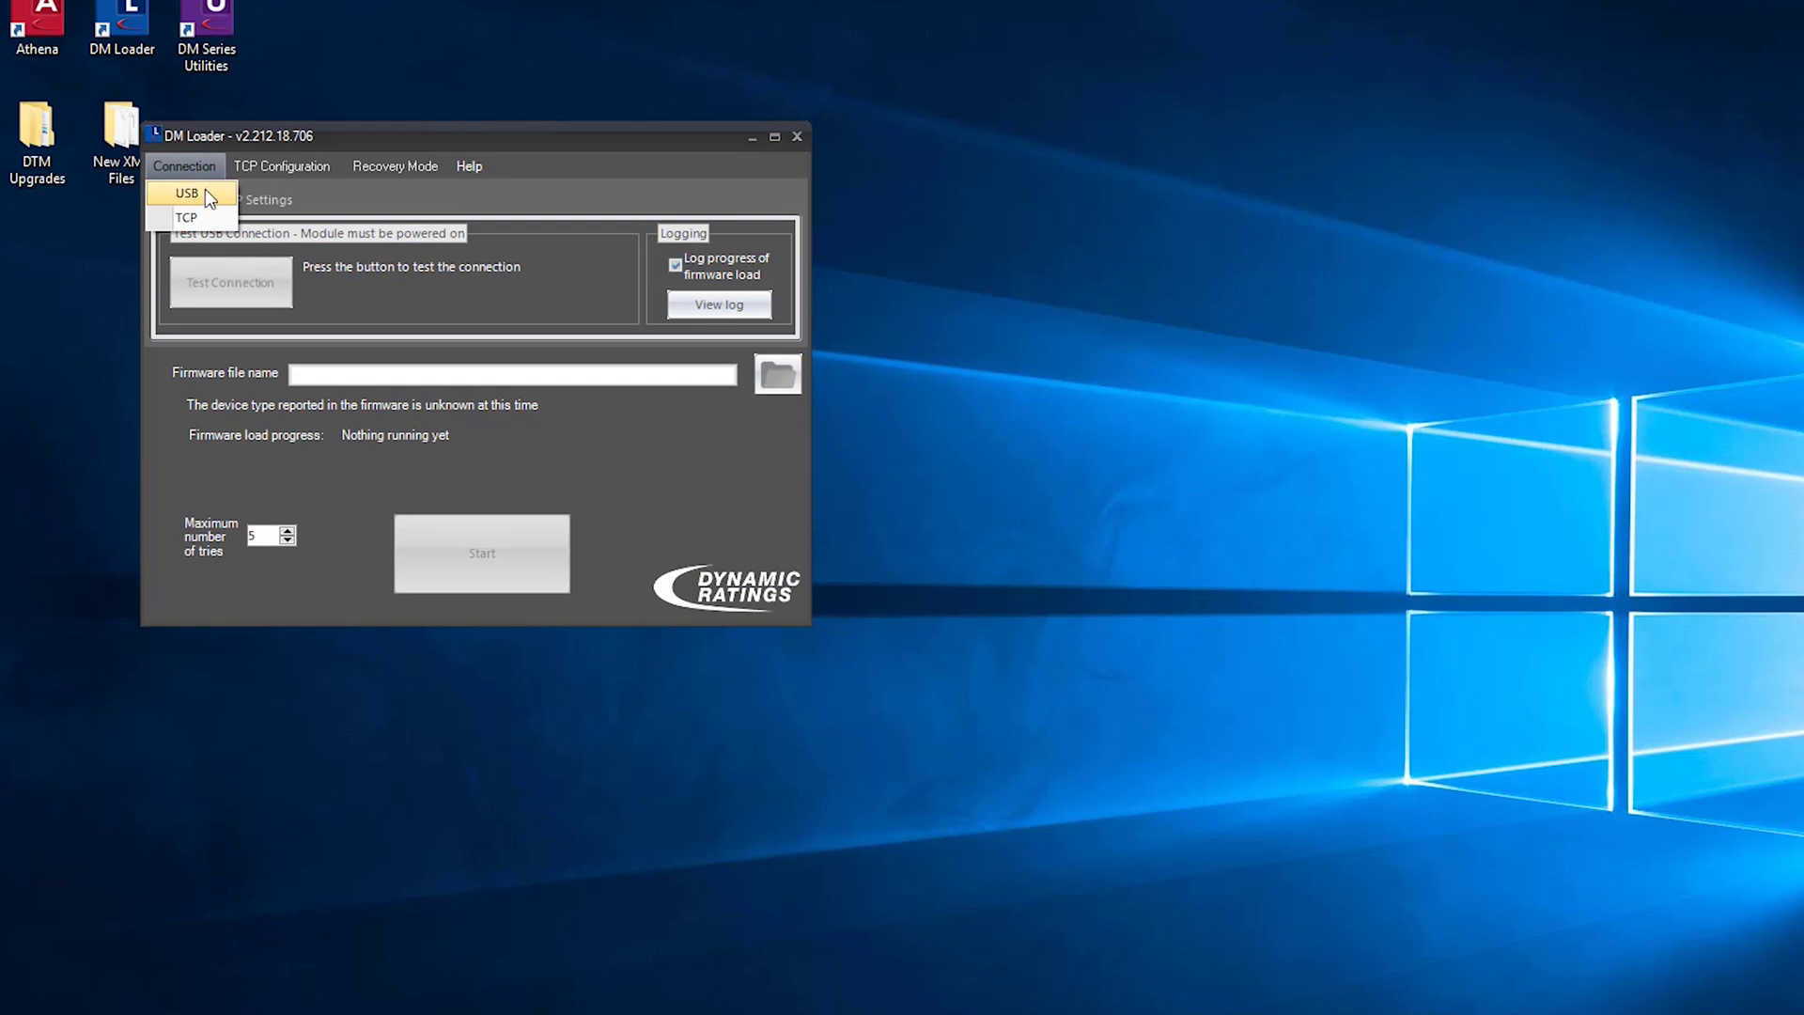
left_click(206, 188)
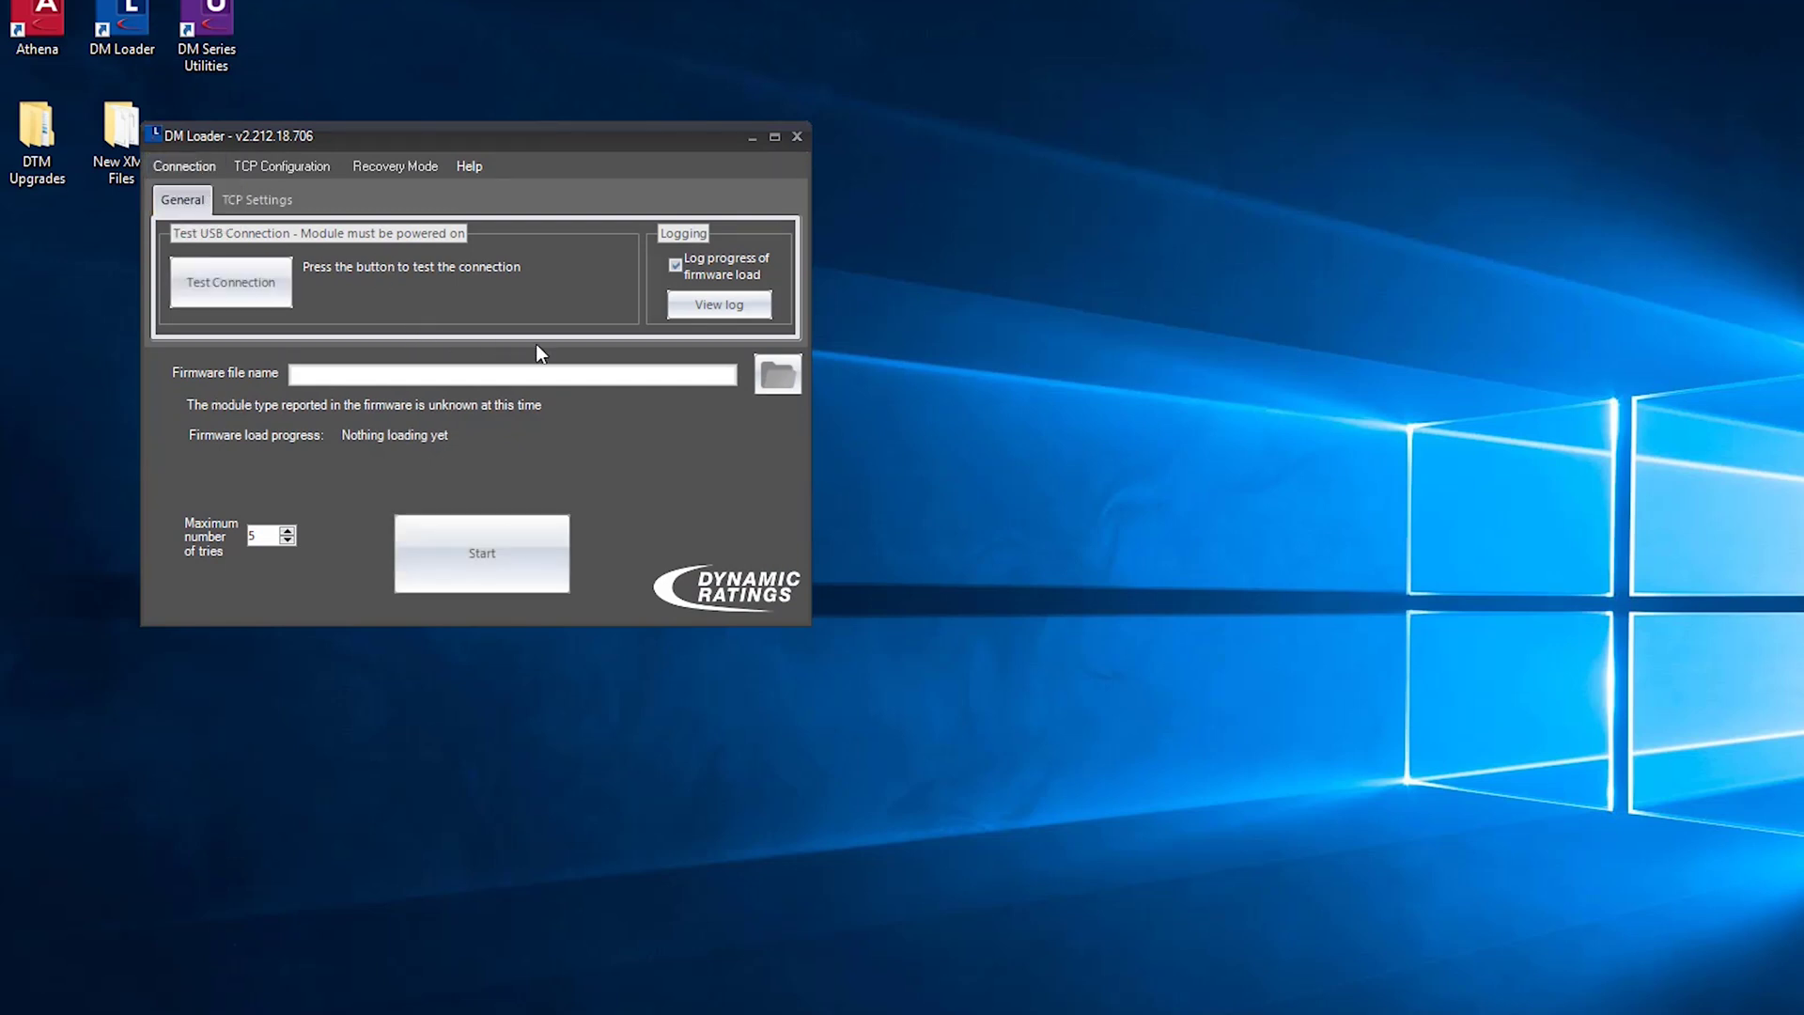
Choose BHM_212.sim from DTM Upgrades\BHM\BHM_2.12 as the firmware file and start loading it
left_click(776, 377)
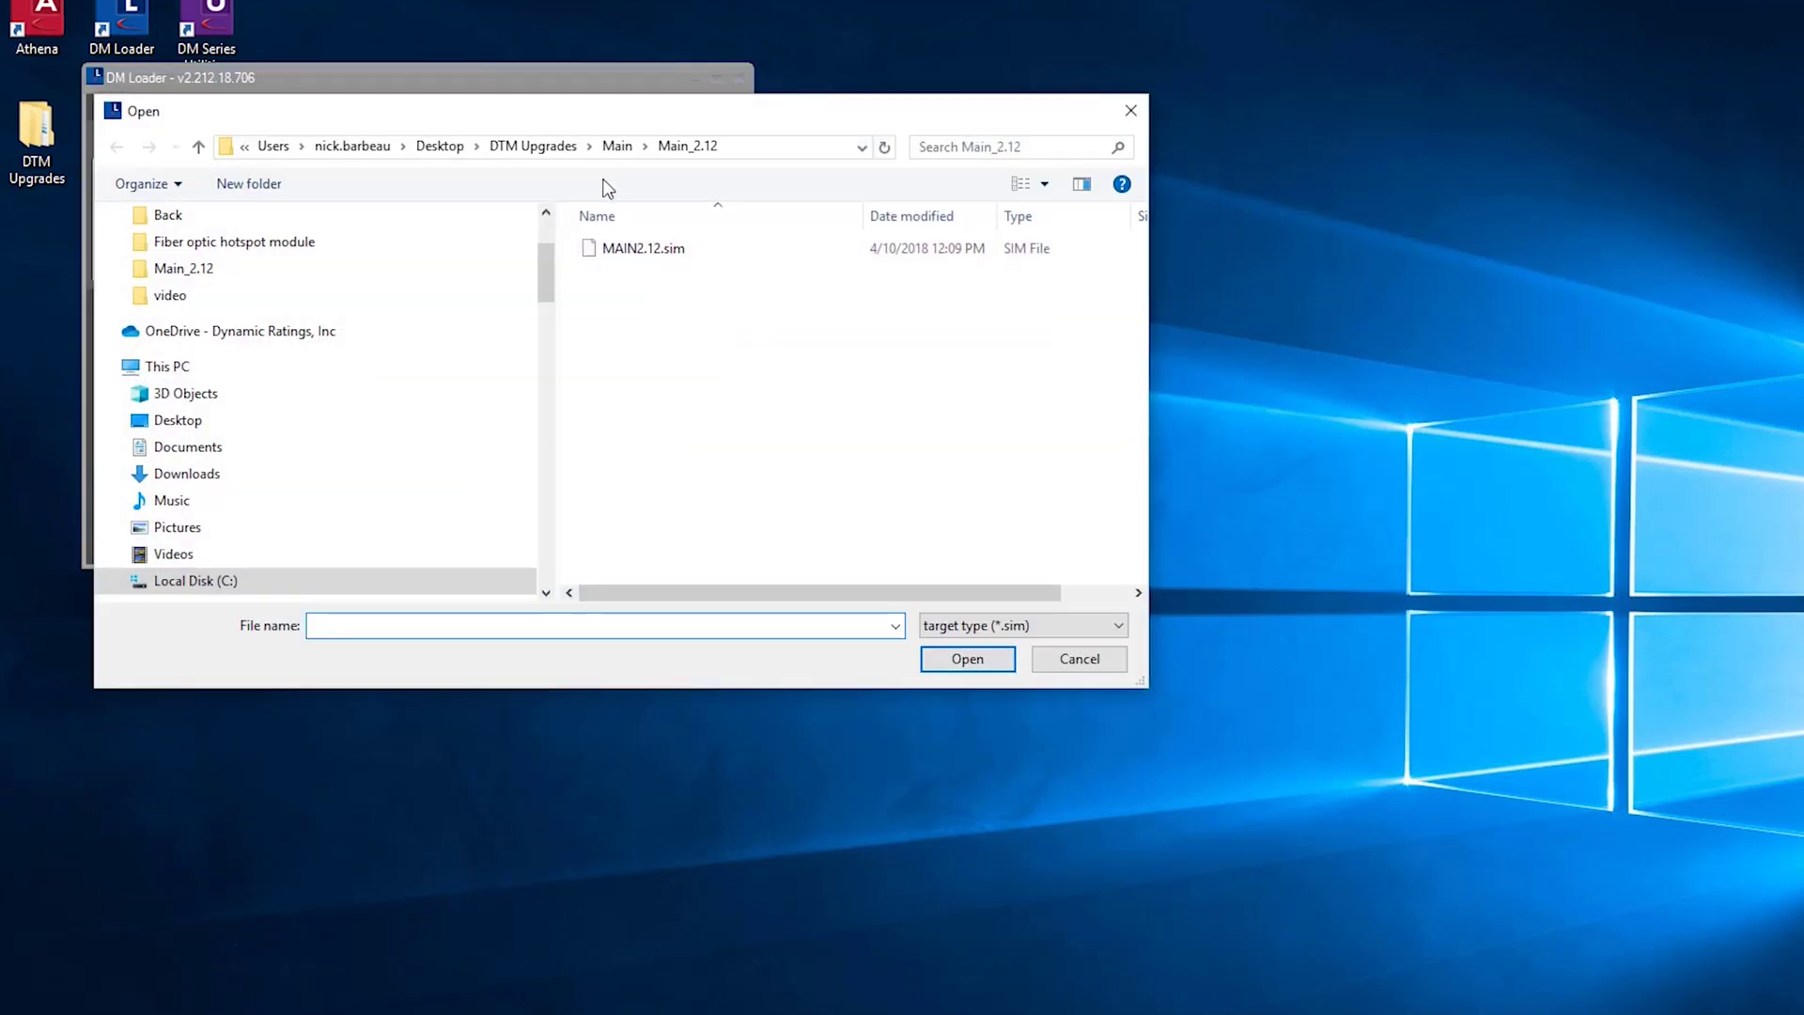
left_click(554, 146)
double_click(616, 247)
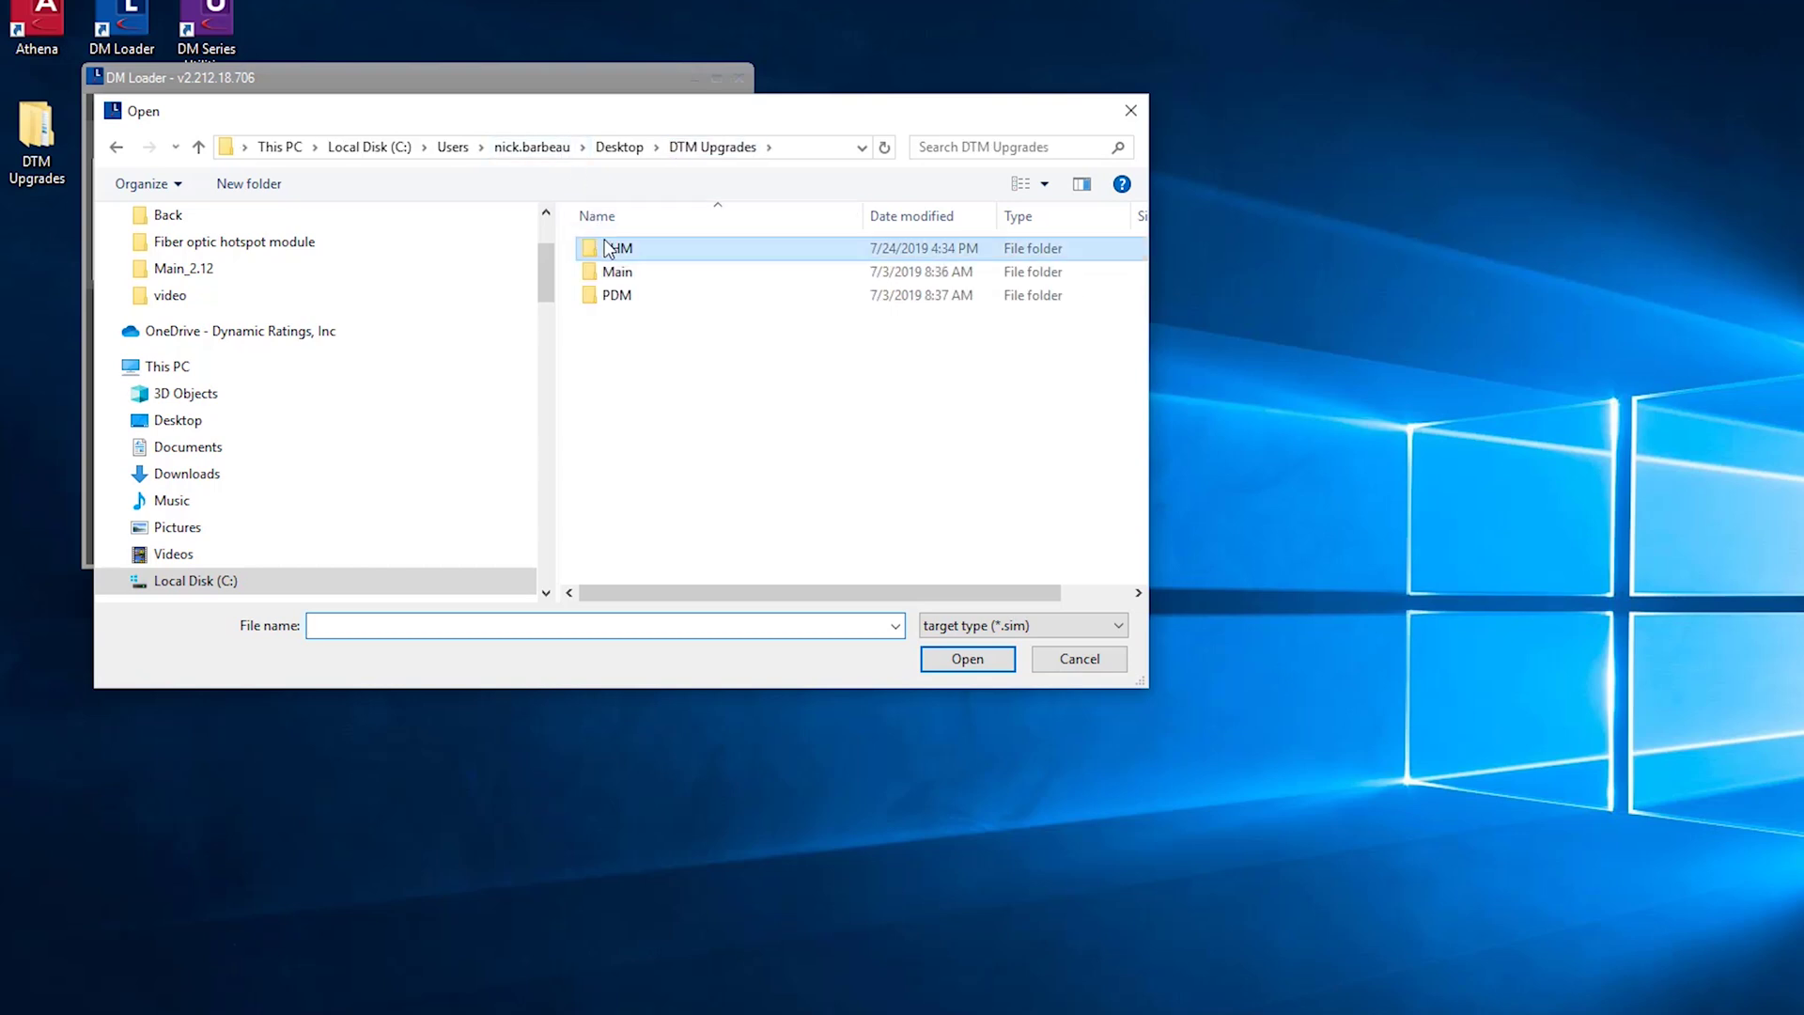
double_click(615, 248)
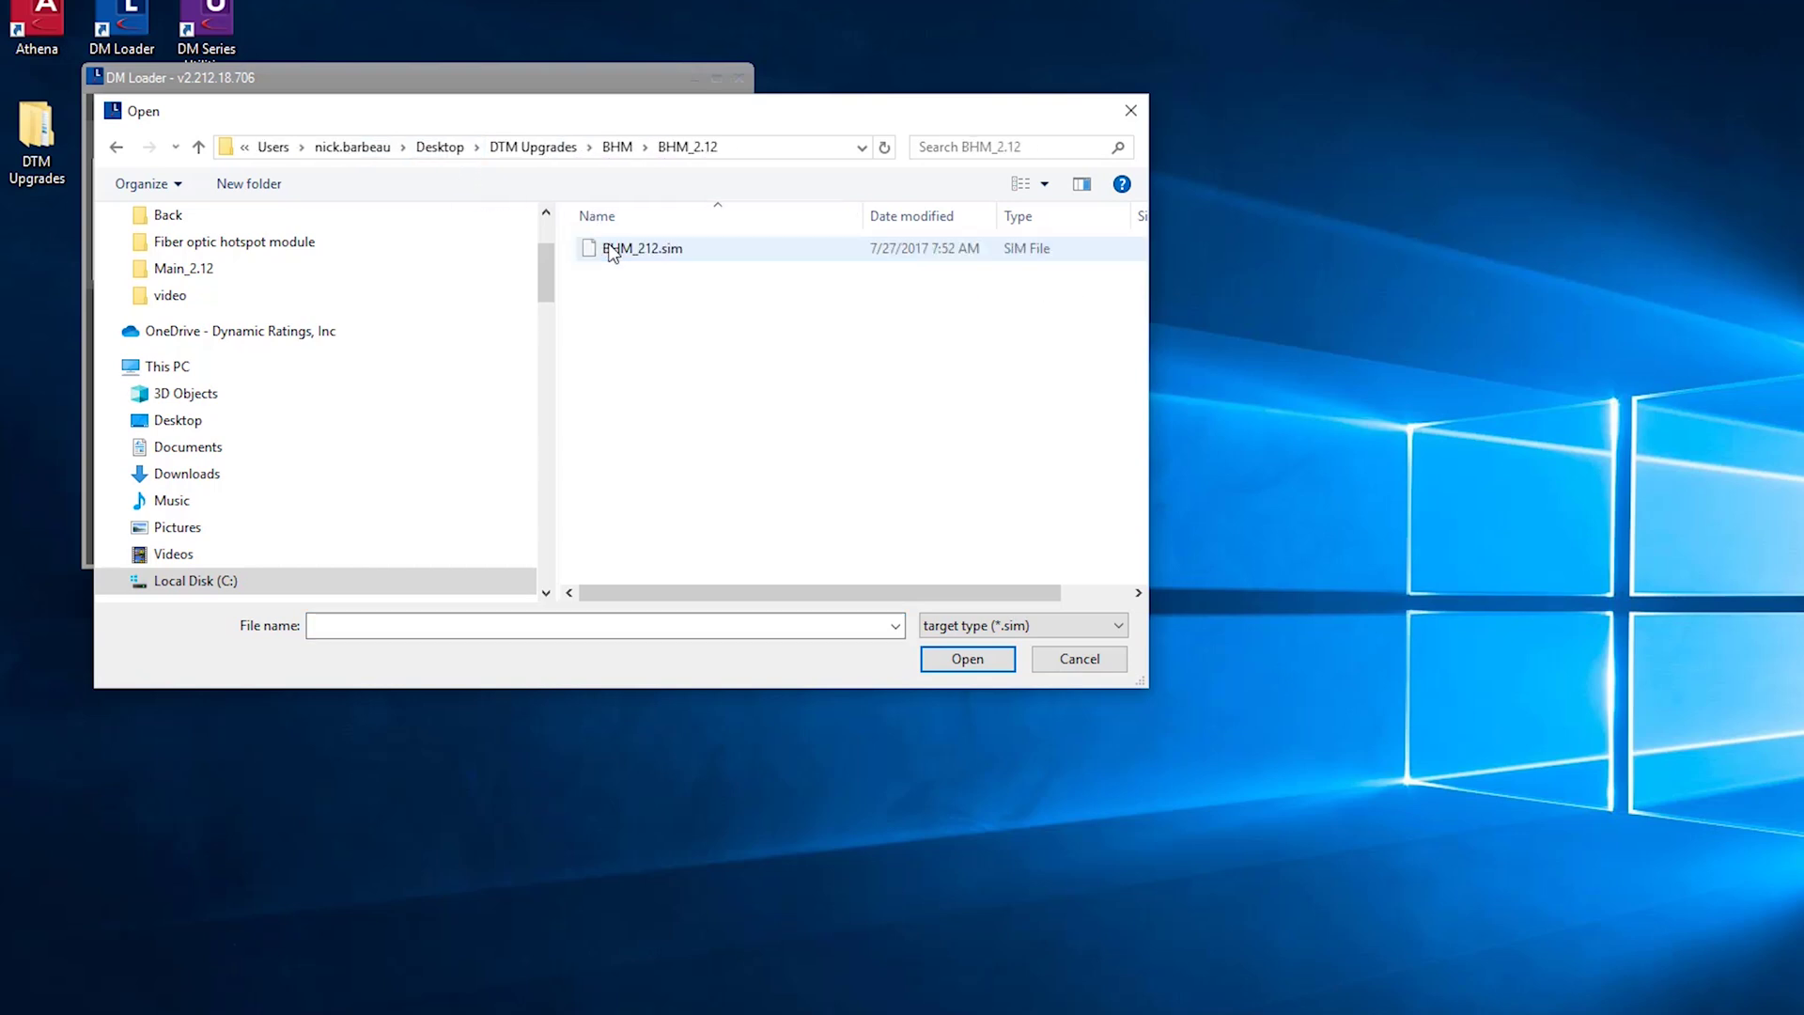
double_click(611, 248)
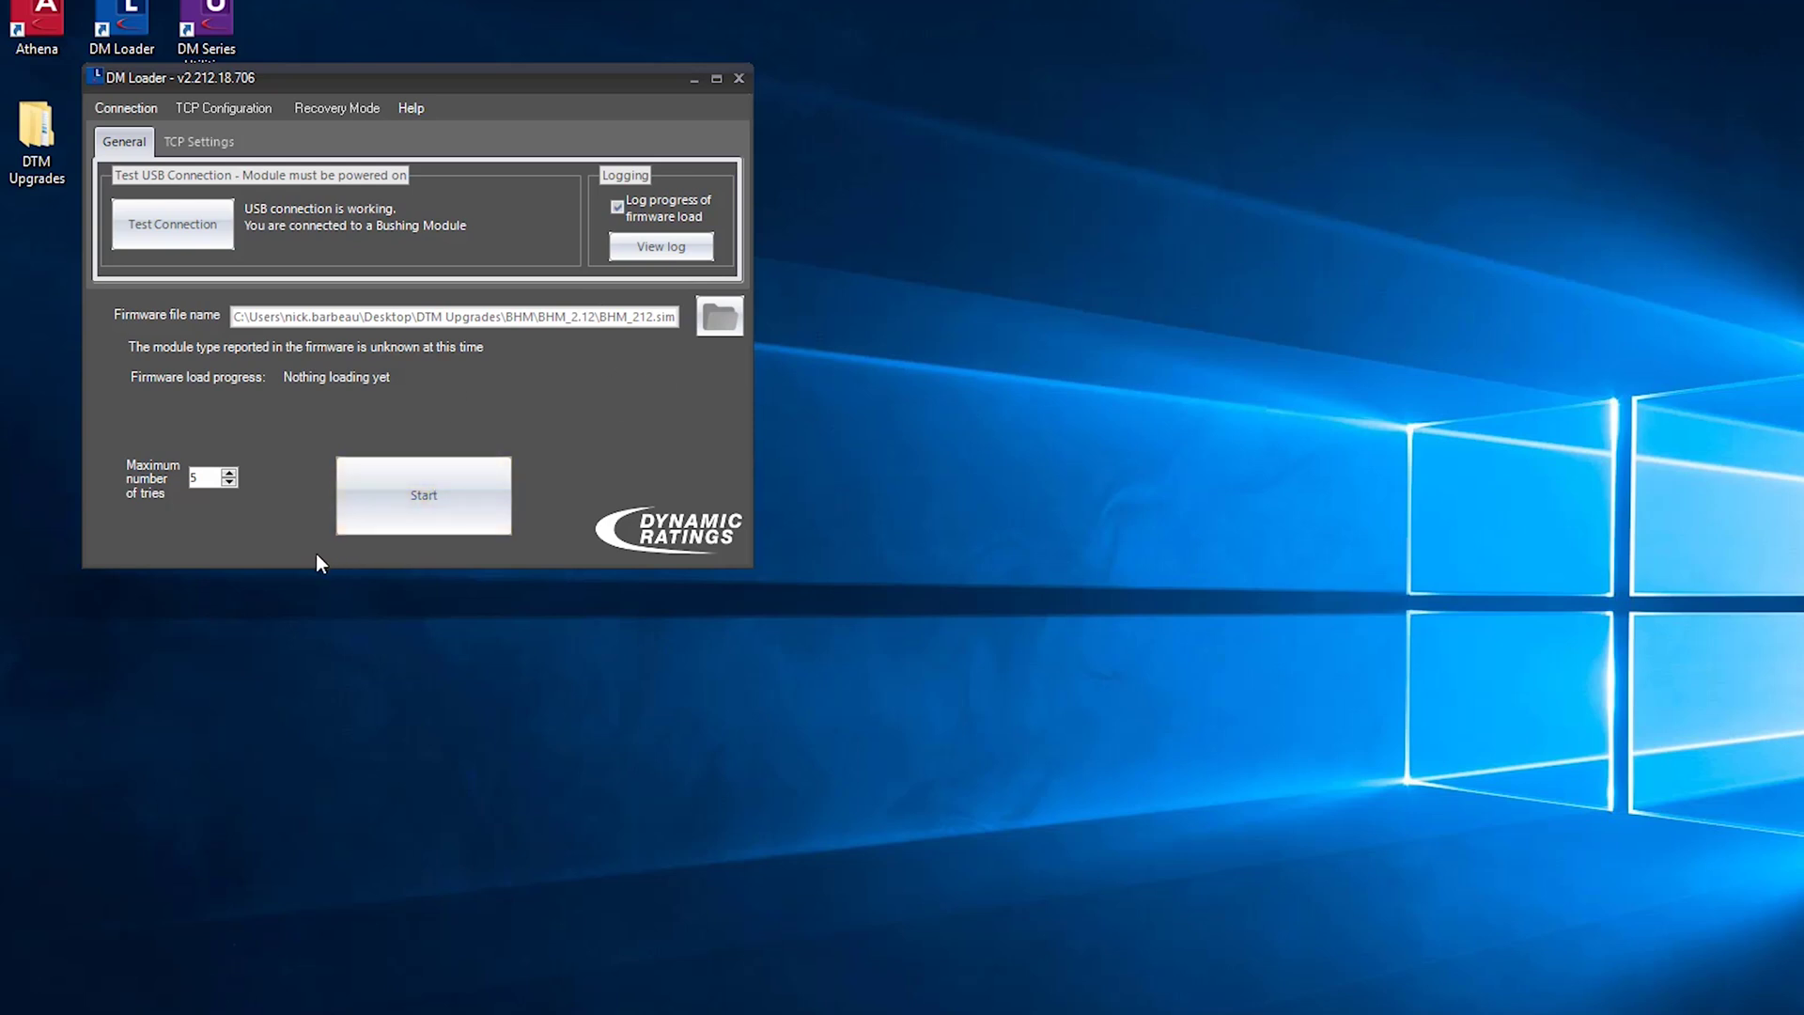
left_click(382, 508)
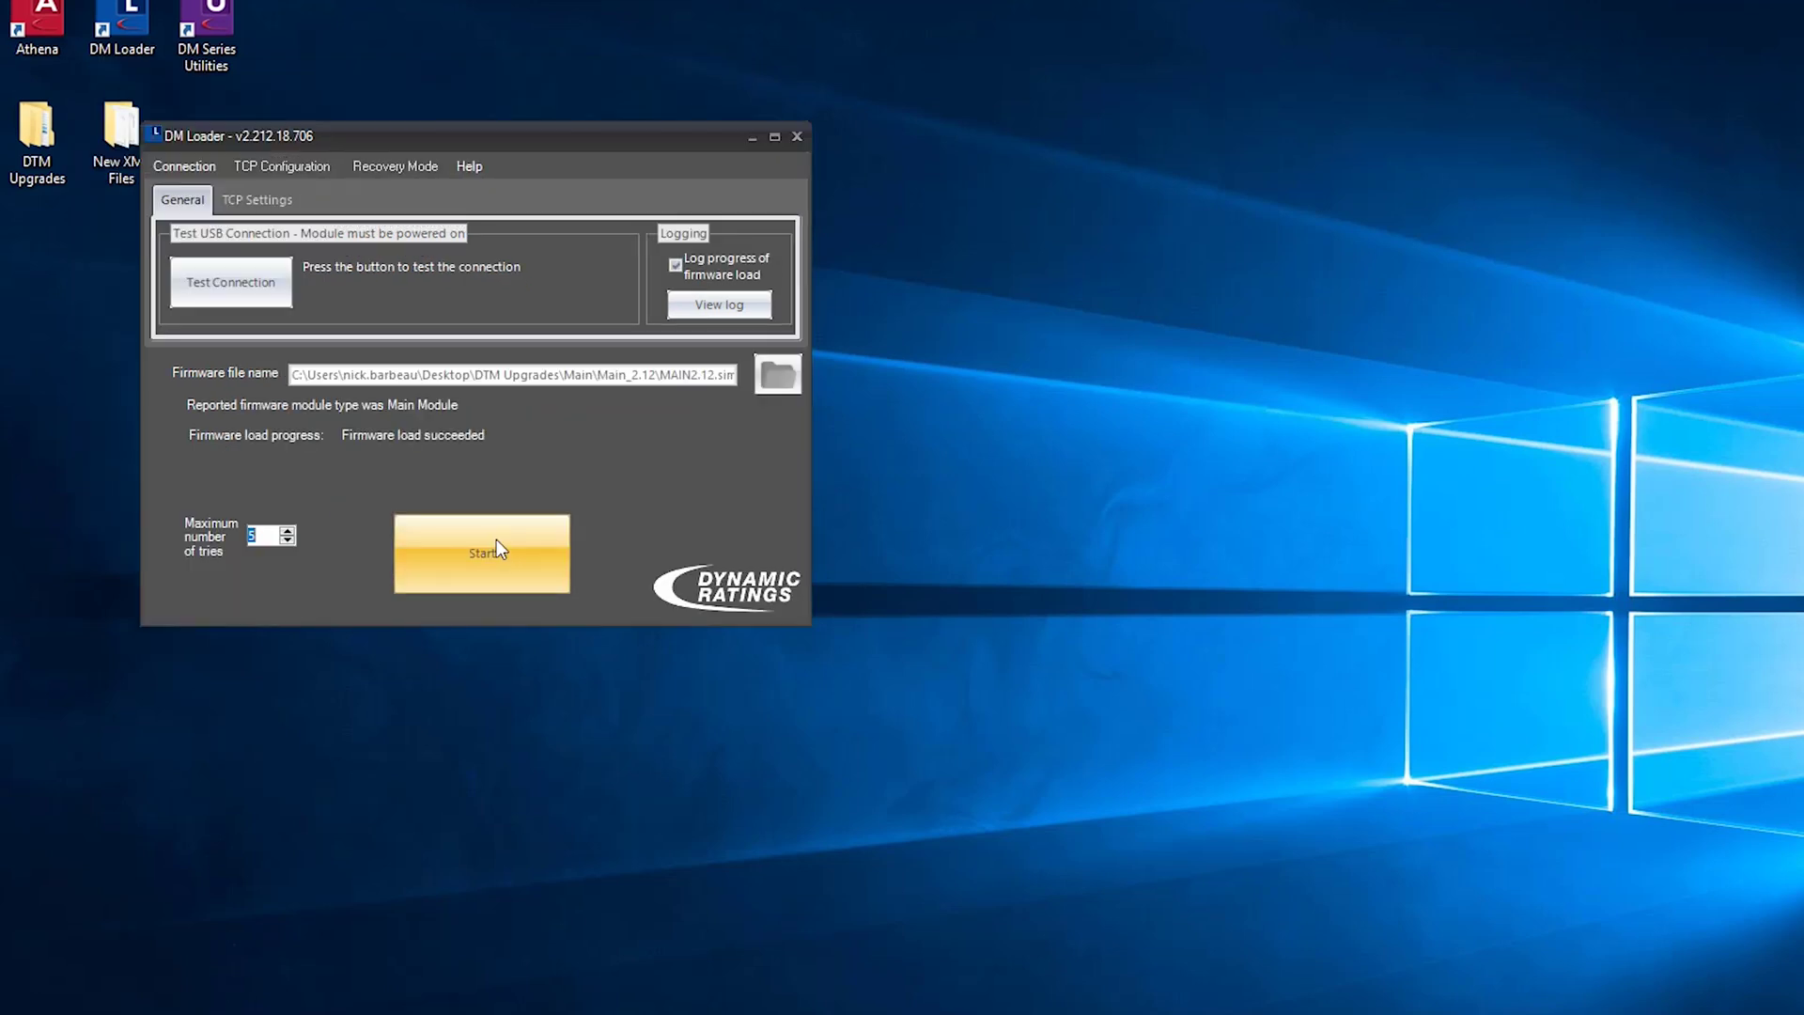
Choose BHM_212.sim from DTM Upgrades\BHM\OBSOLETE\BHM_2.12_OBSOLETE as the firmware file and load it onto the bushing module
left_click(497, 539)
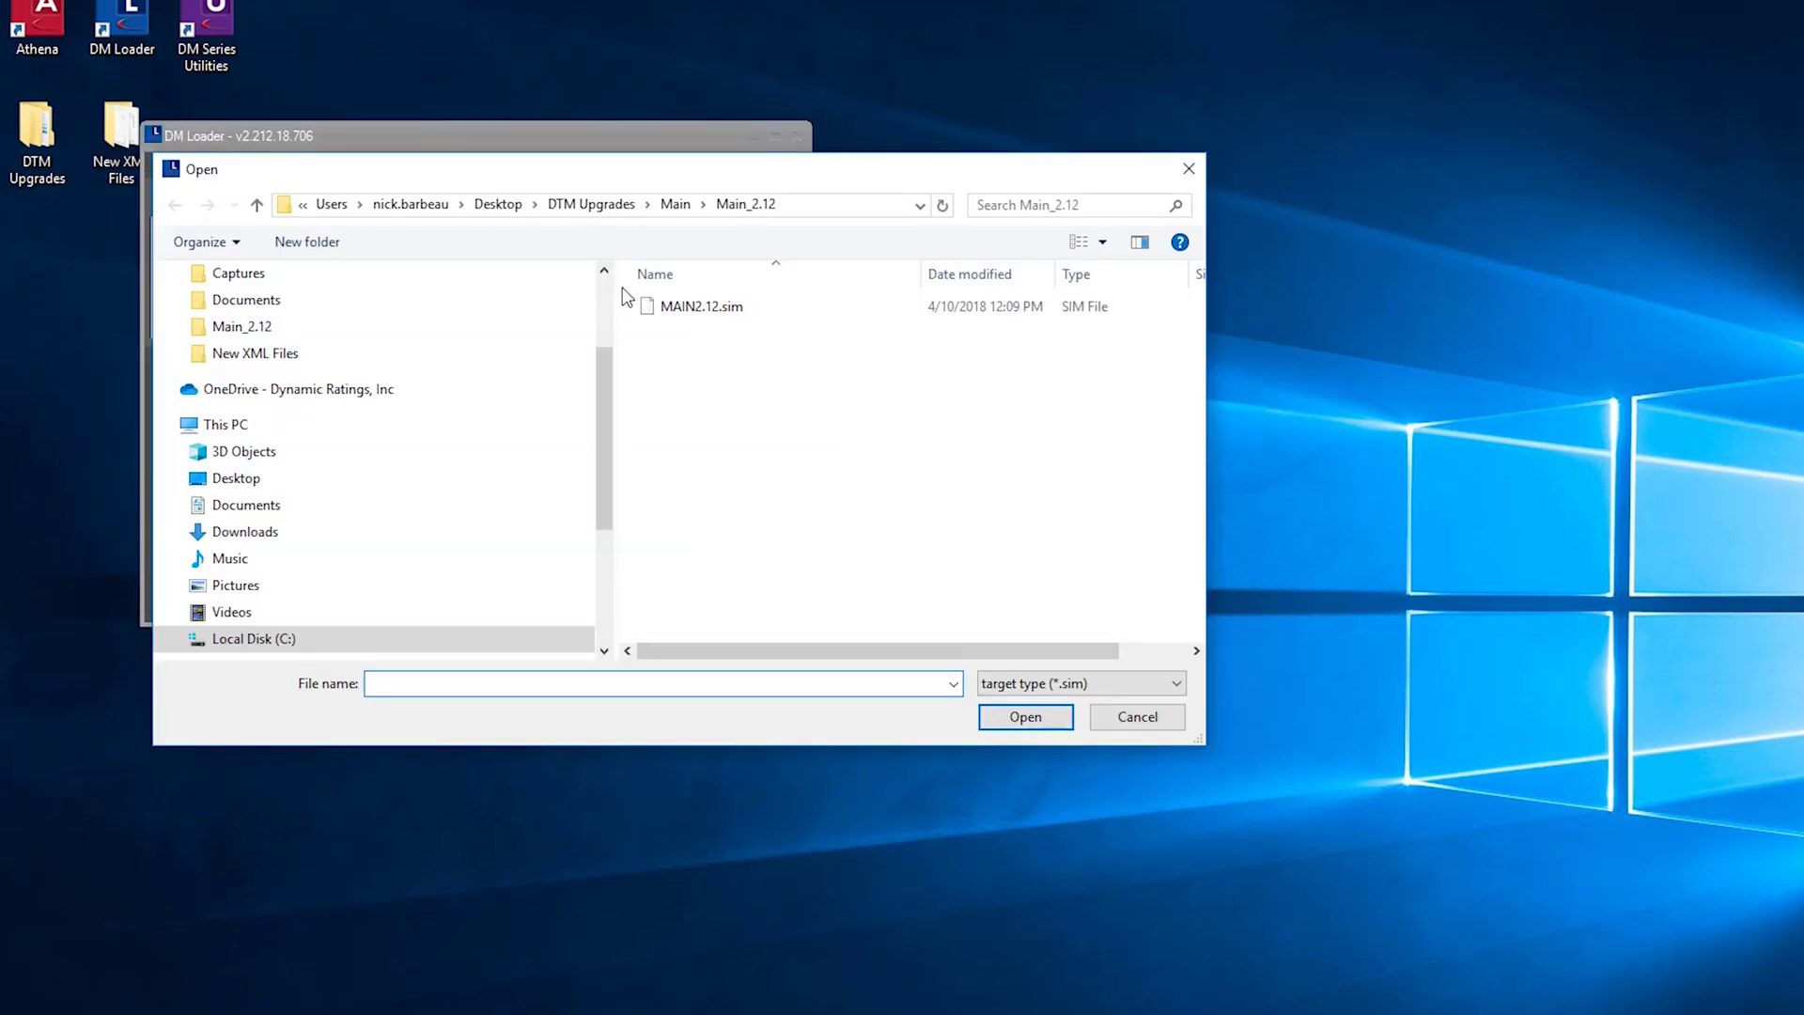
left_click(587, 203)
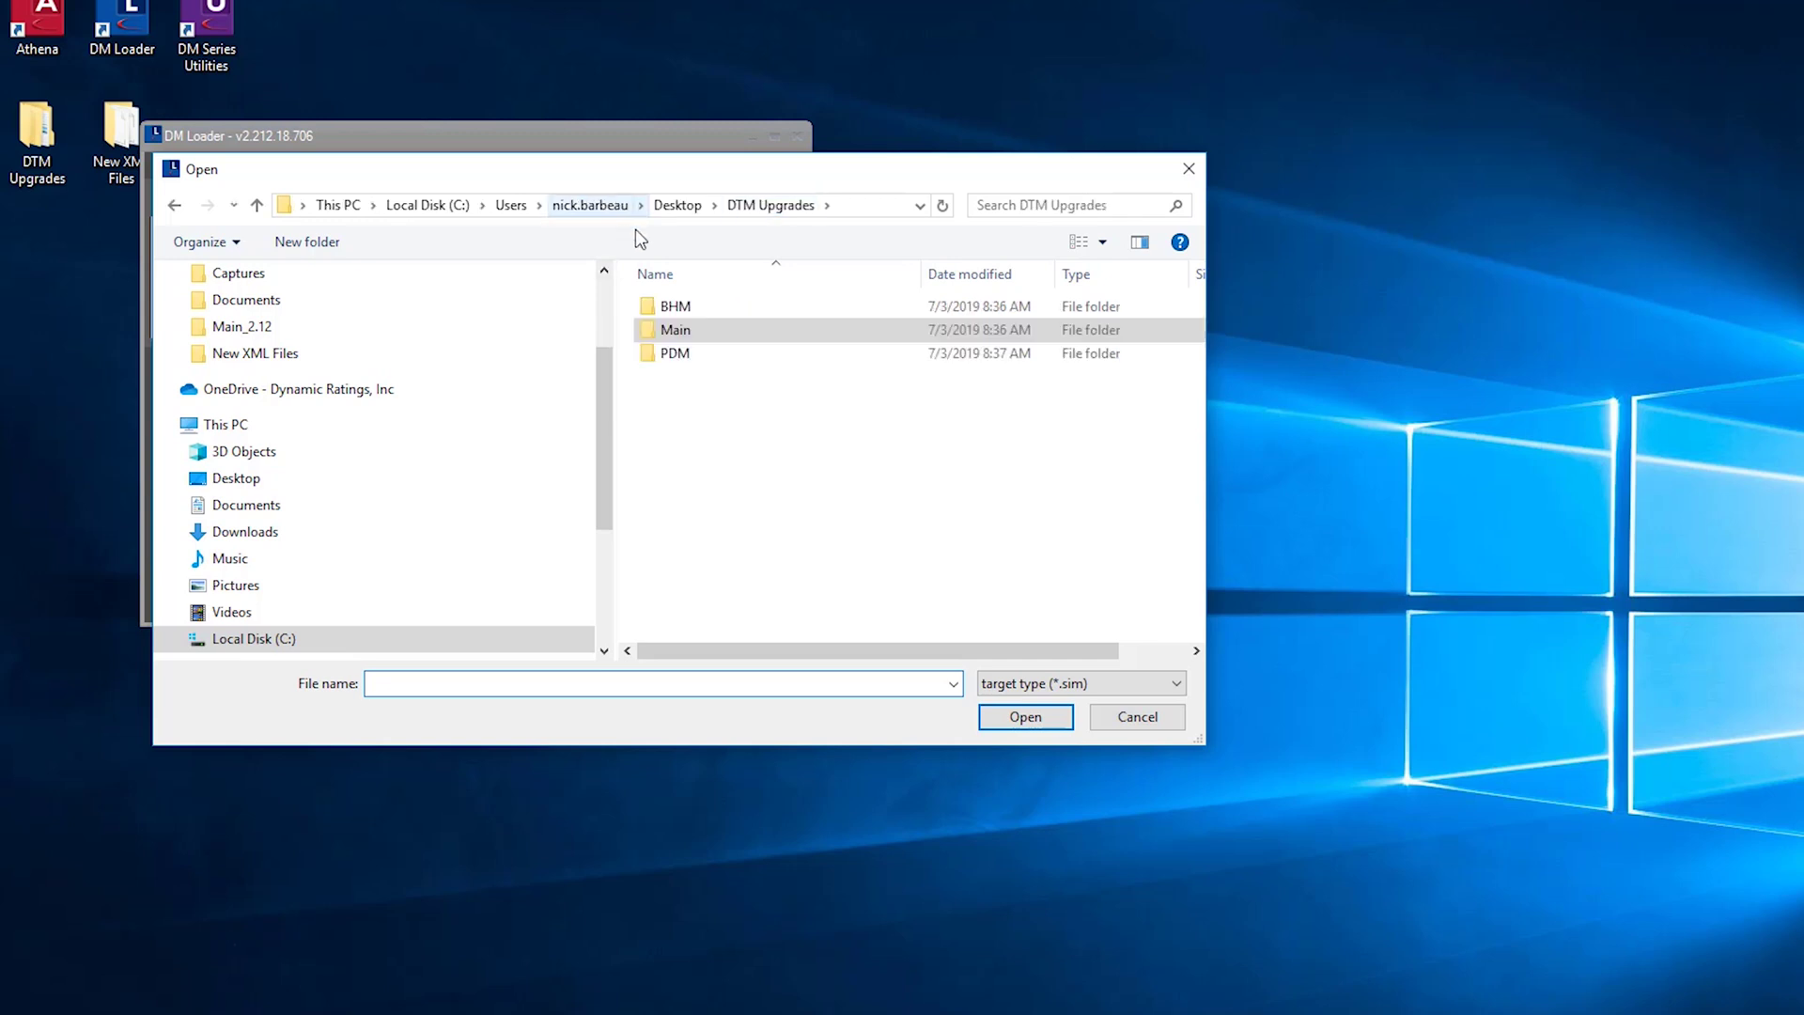
double_click(669, 302)
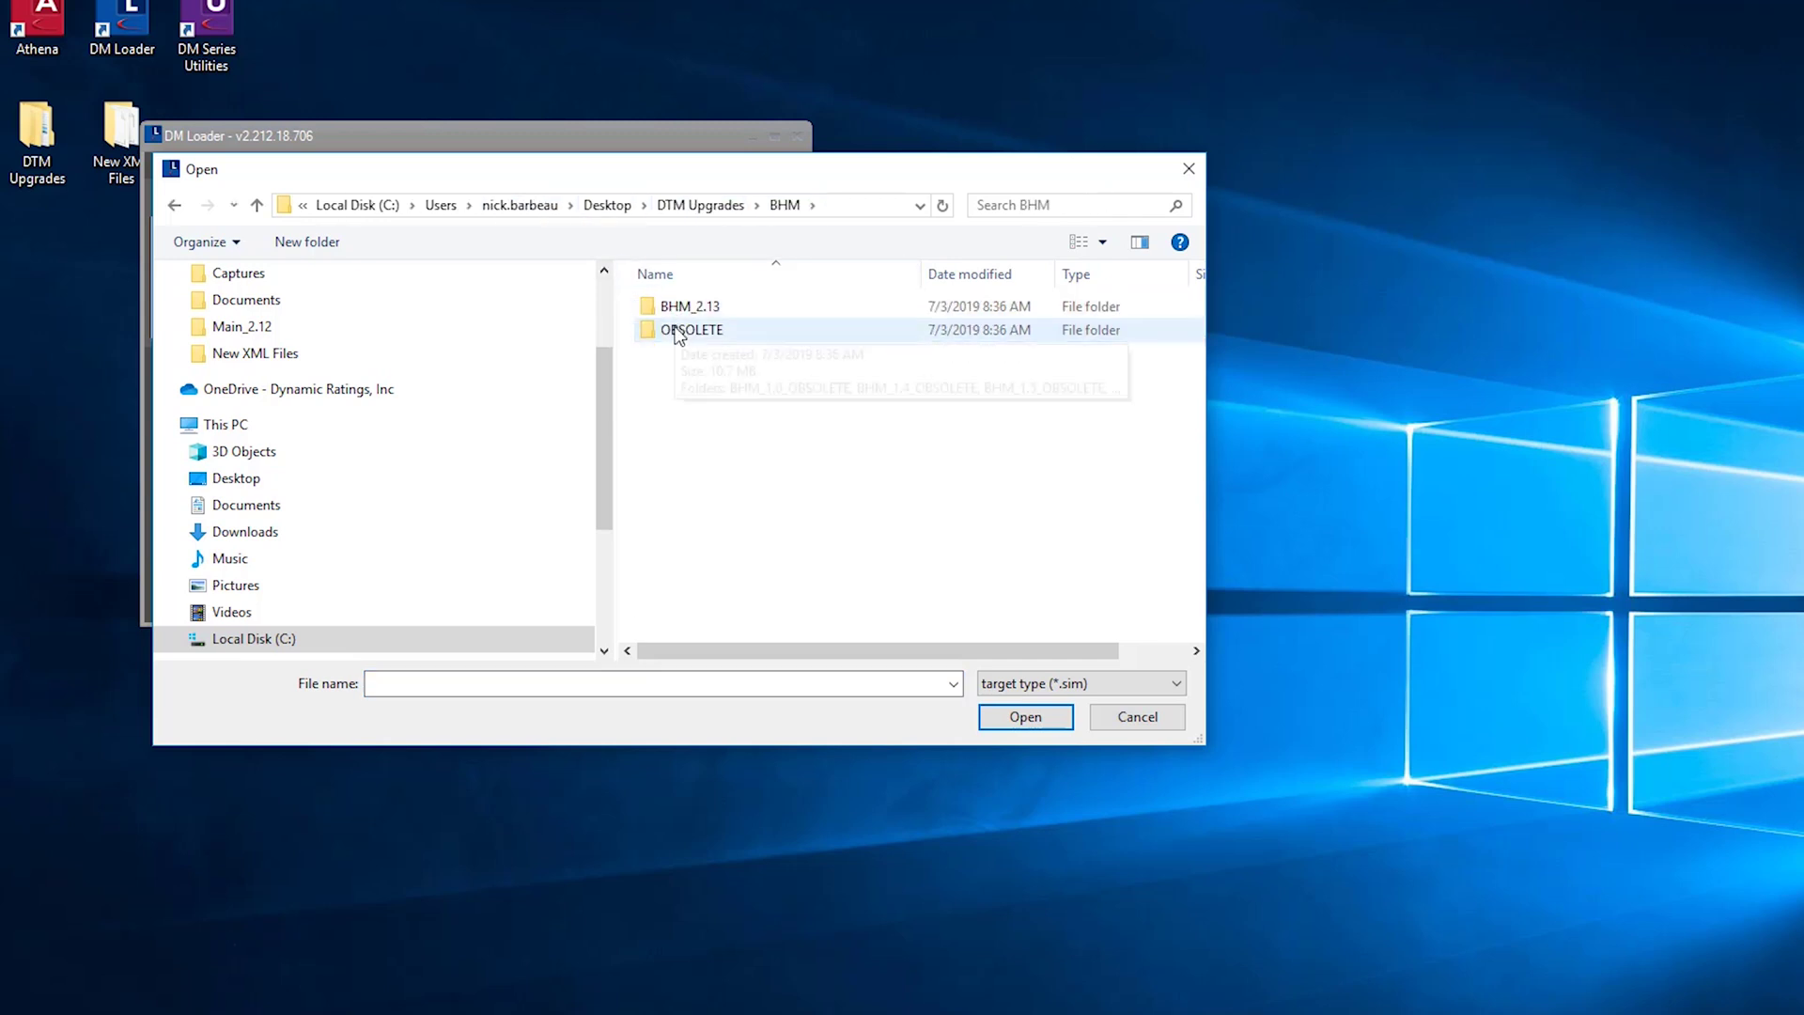
double_click(677, 331)
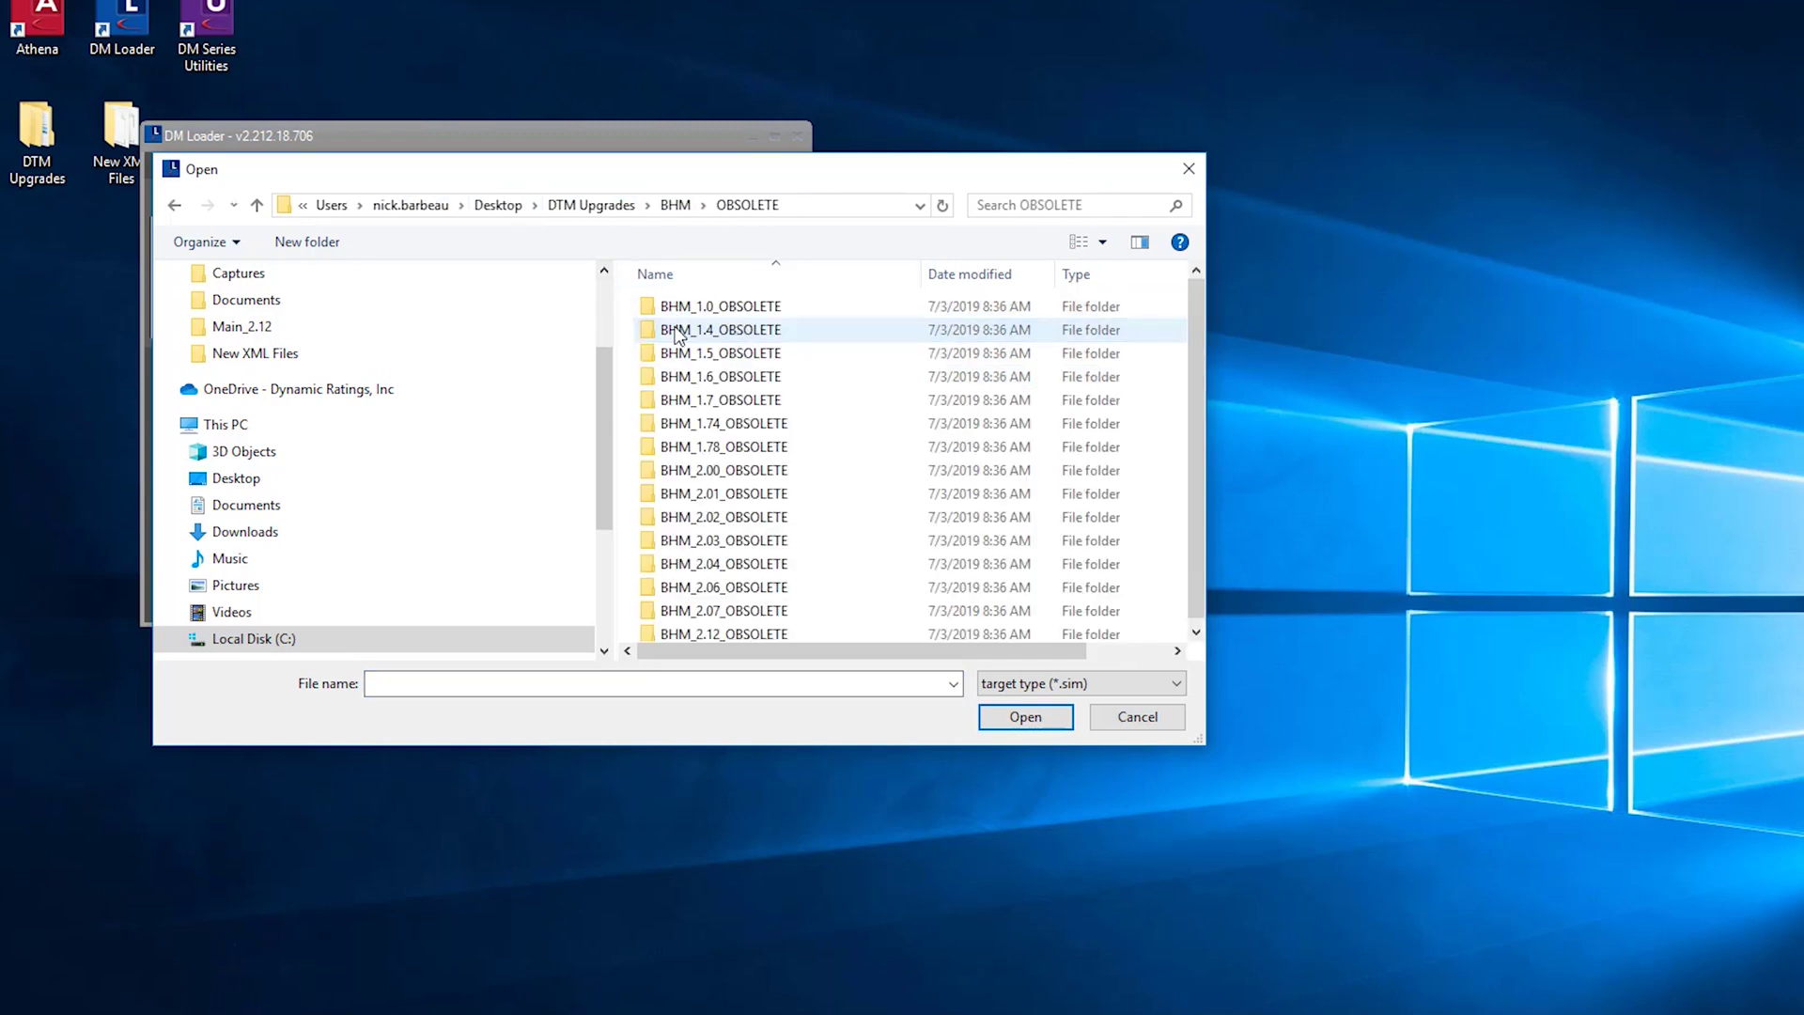
double_click(720, 626)
left_click(701, 308)
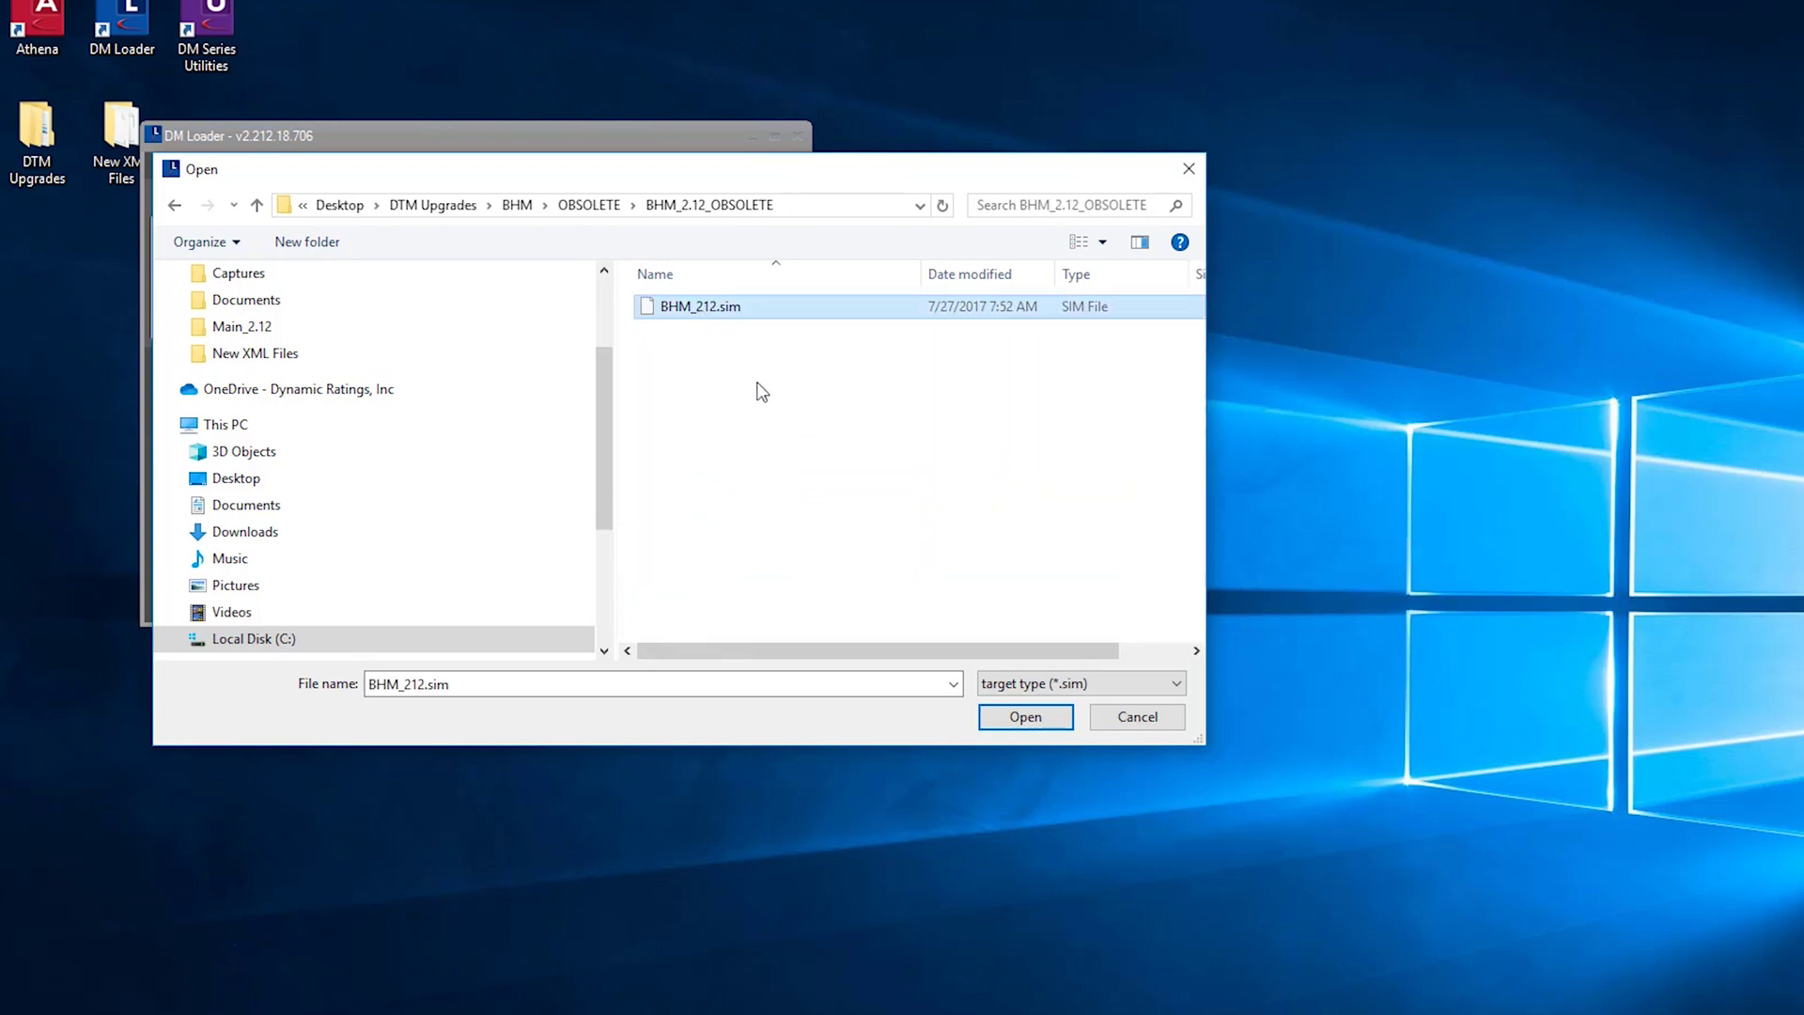
left_click(1011, 719)
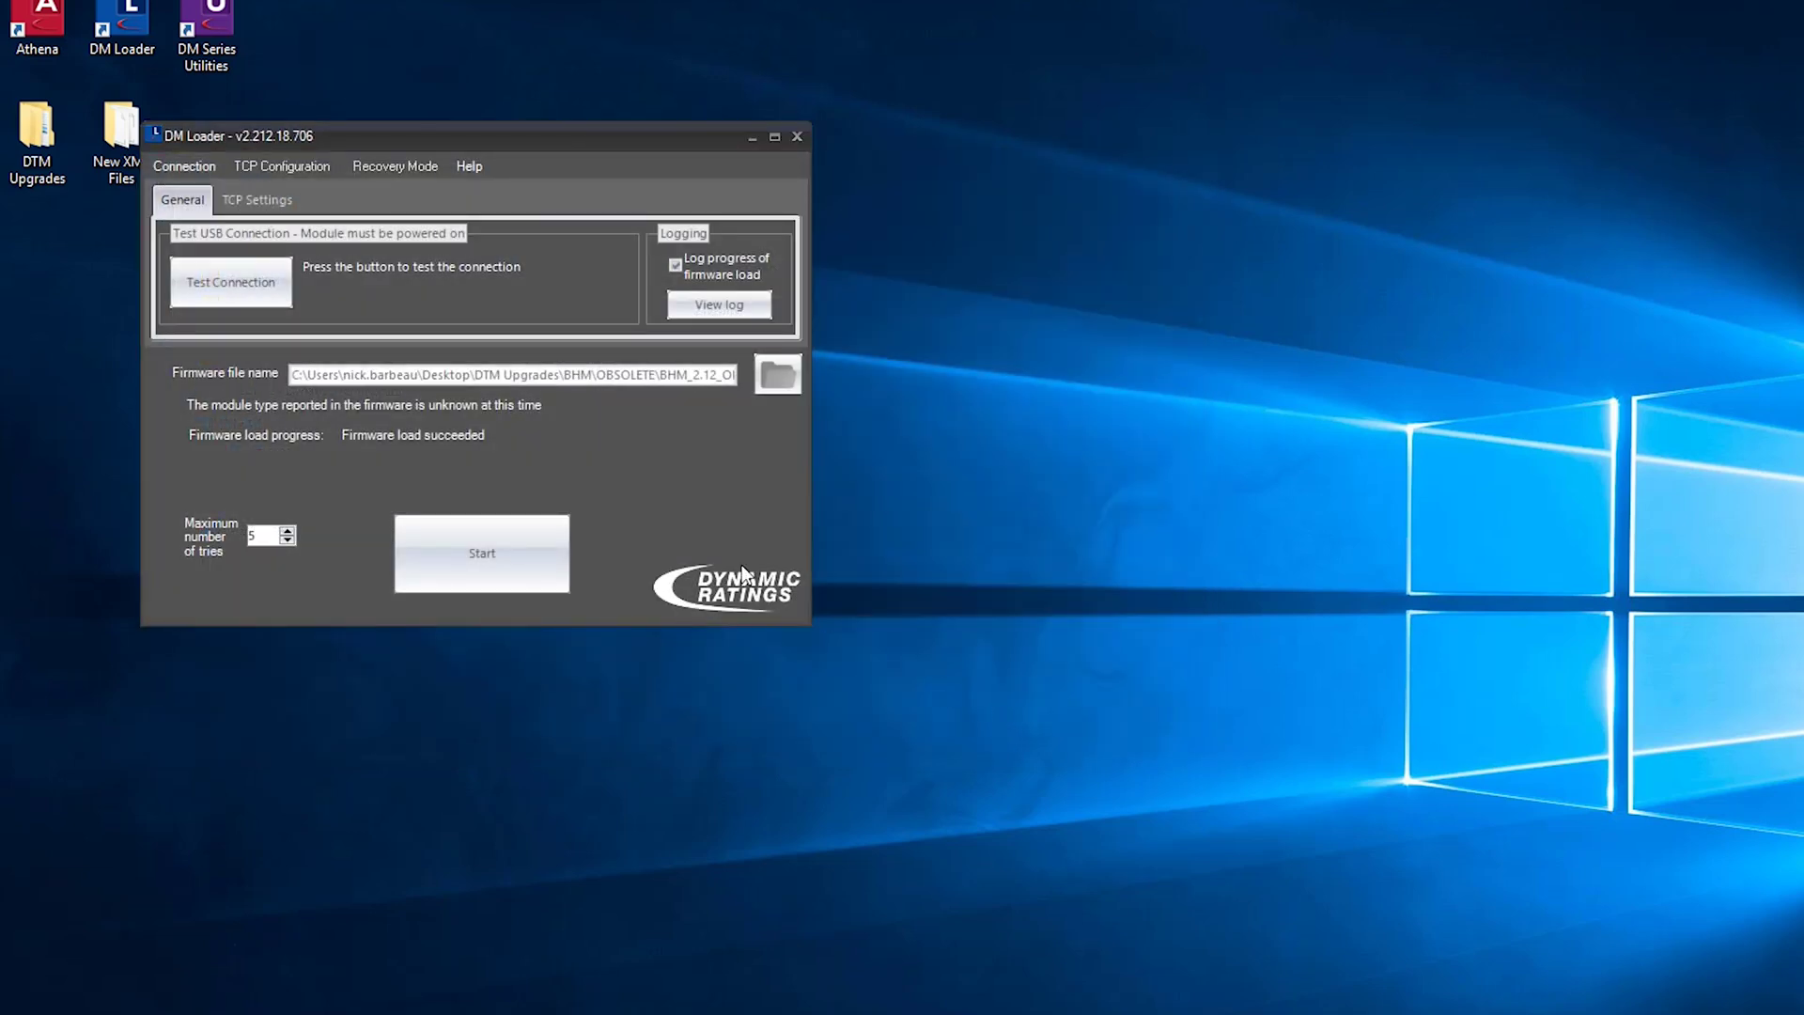
left_click(524, 565)
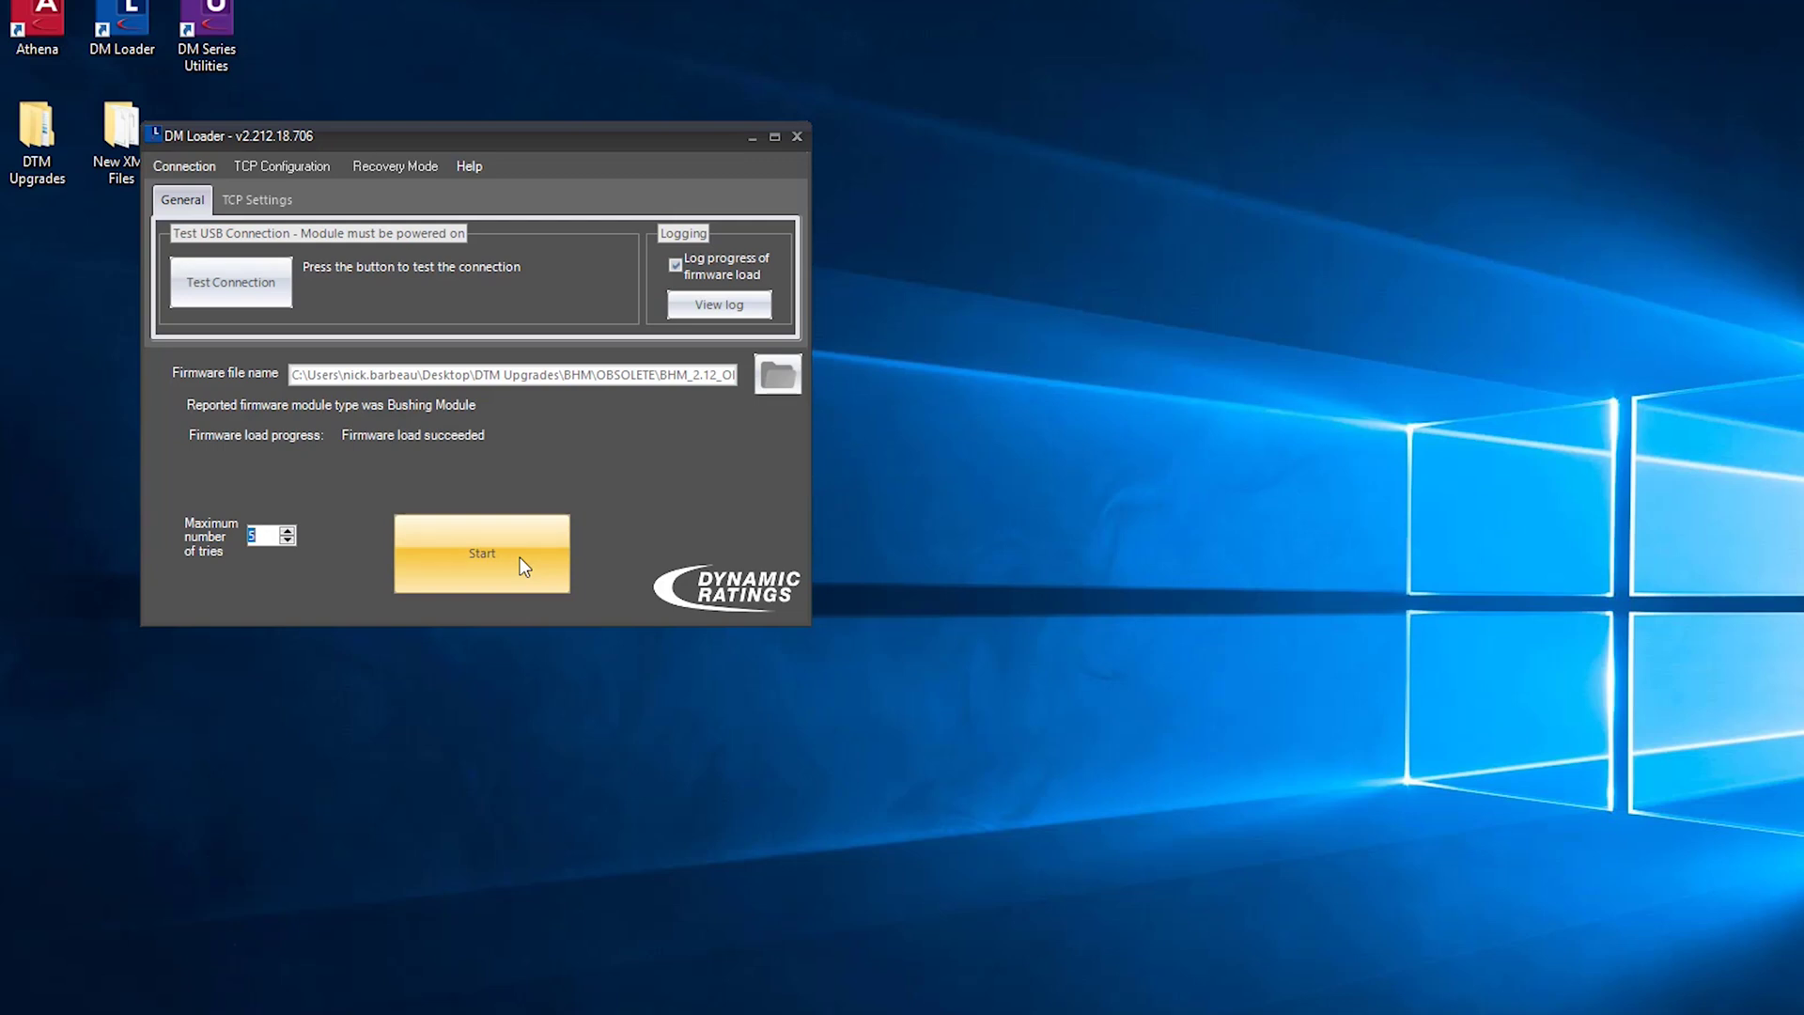
Choose PDM2.12.sim from DTM Upgrades\PDM\PDM_2.12 as the firmware file and start loading it
left_click(769, 377)
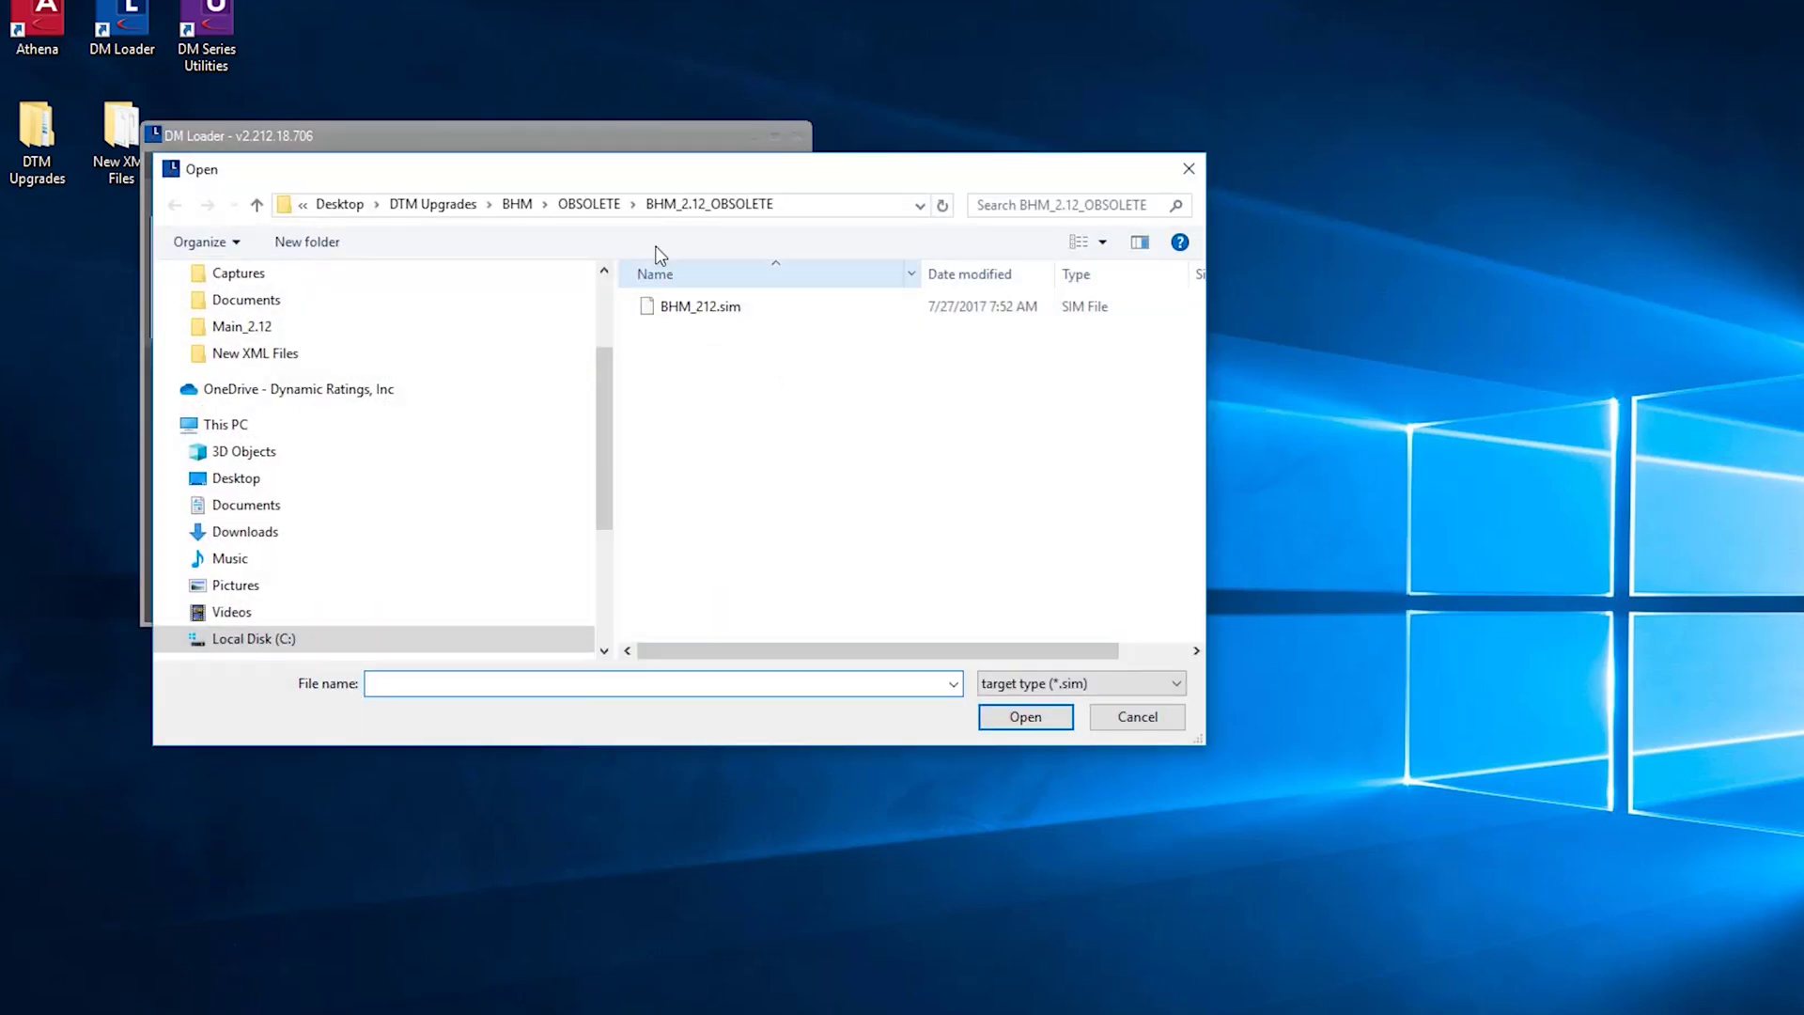
left_click(449, 203)
left_click(674, 357)
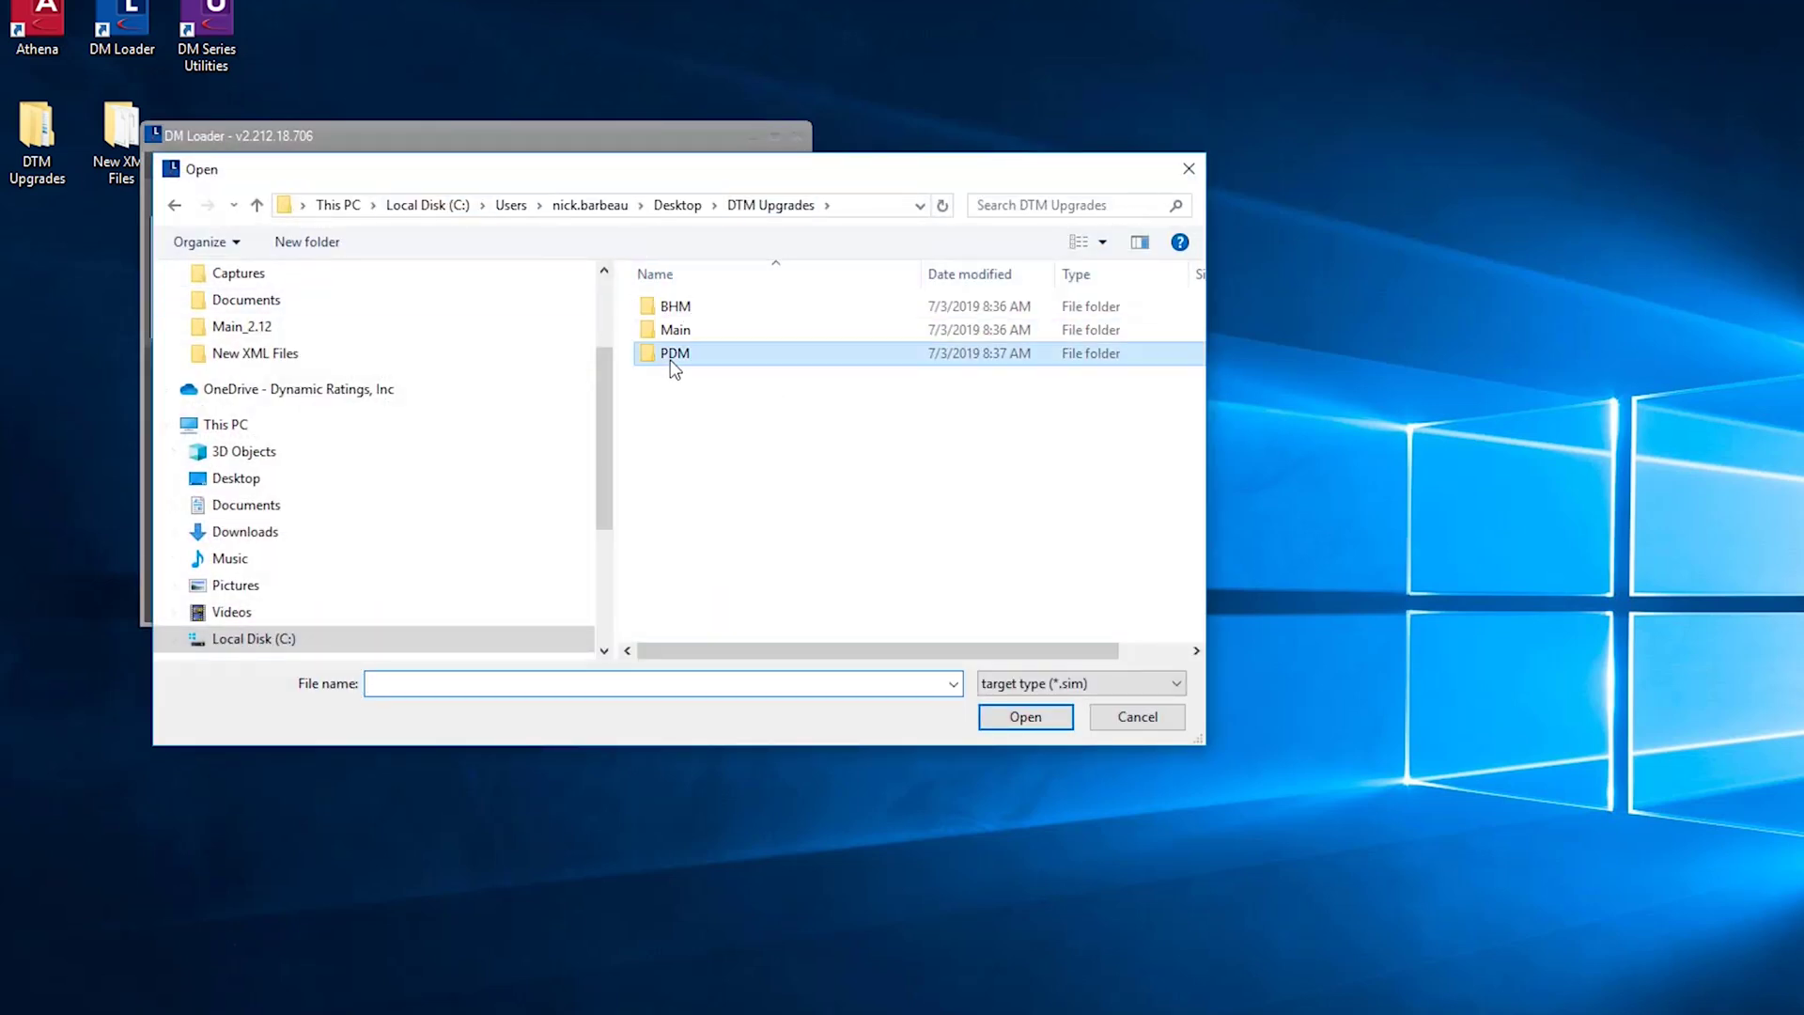
double_click(671, 359)
double_click(686, 329)
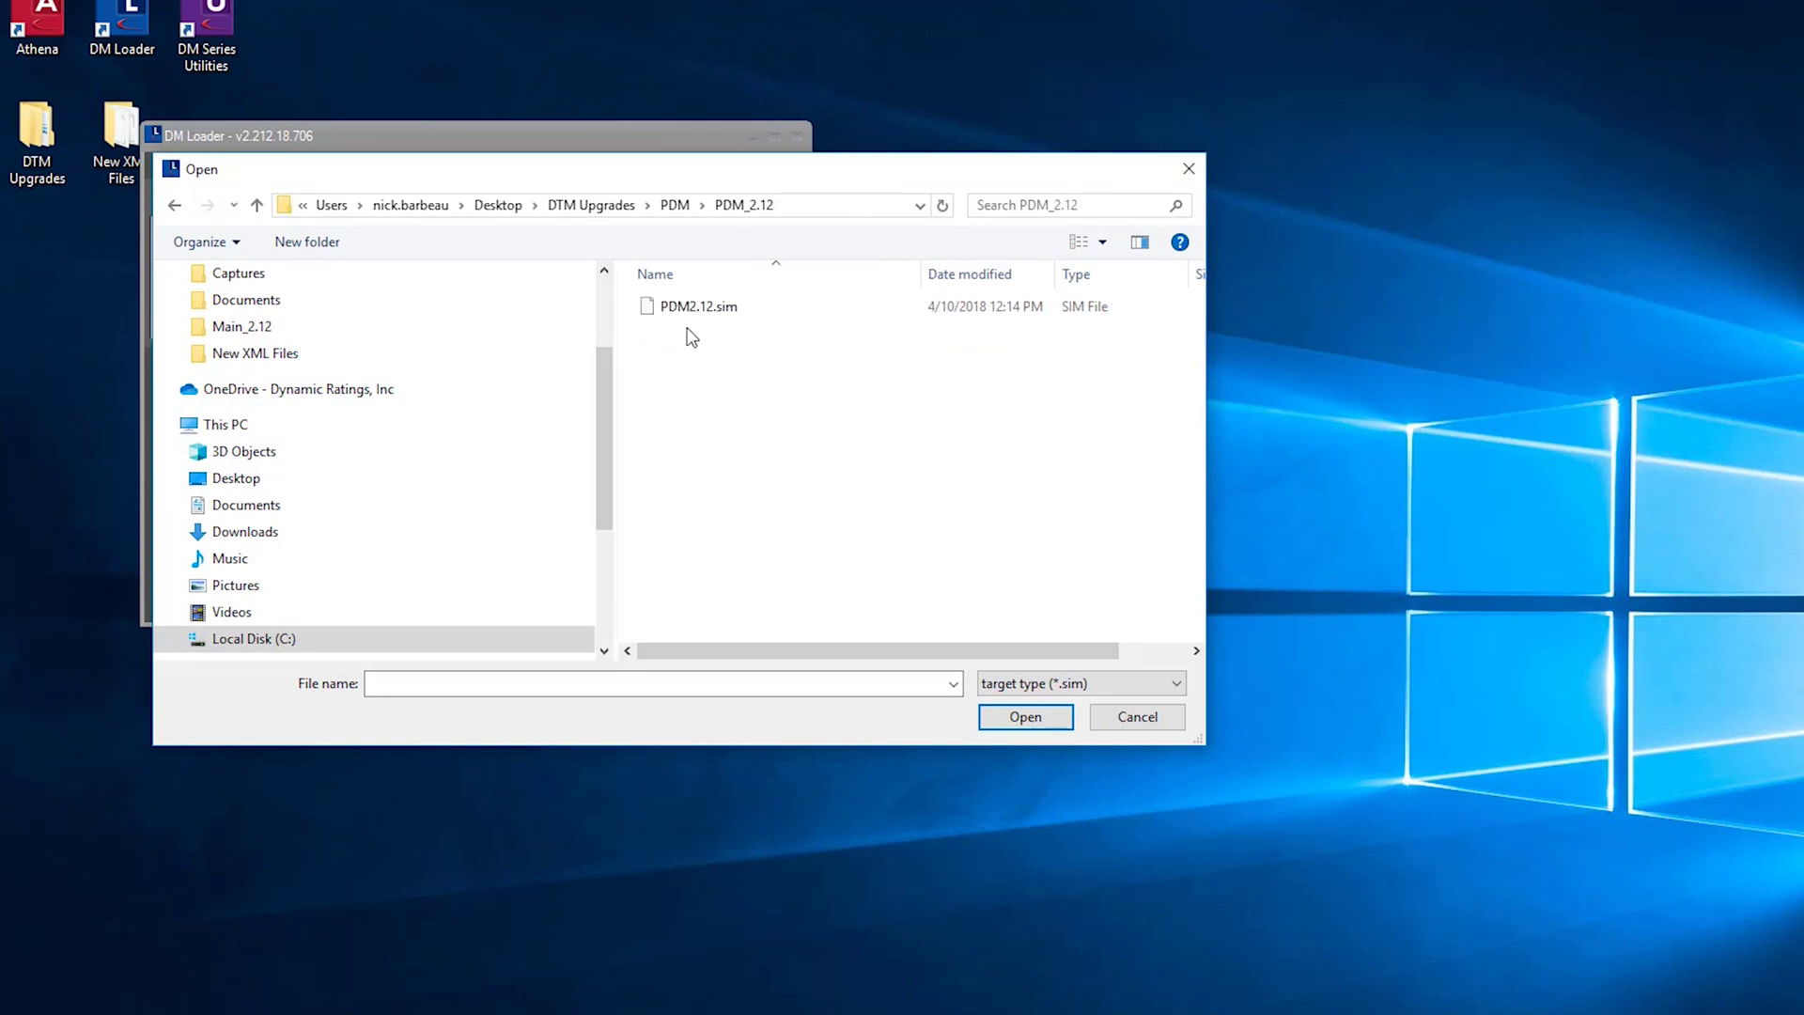
left_click(691, 311)
left_click(998, 719)
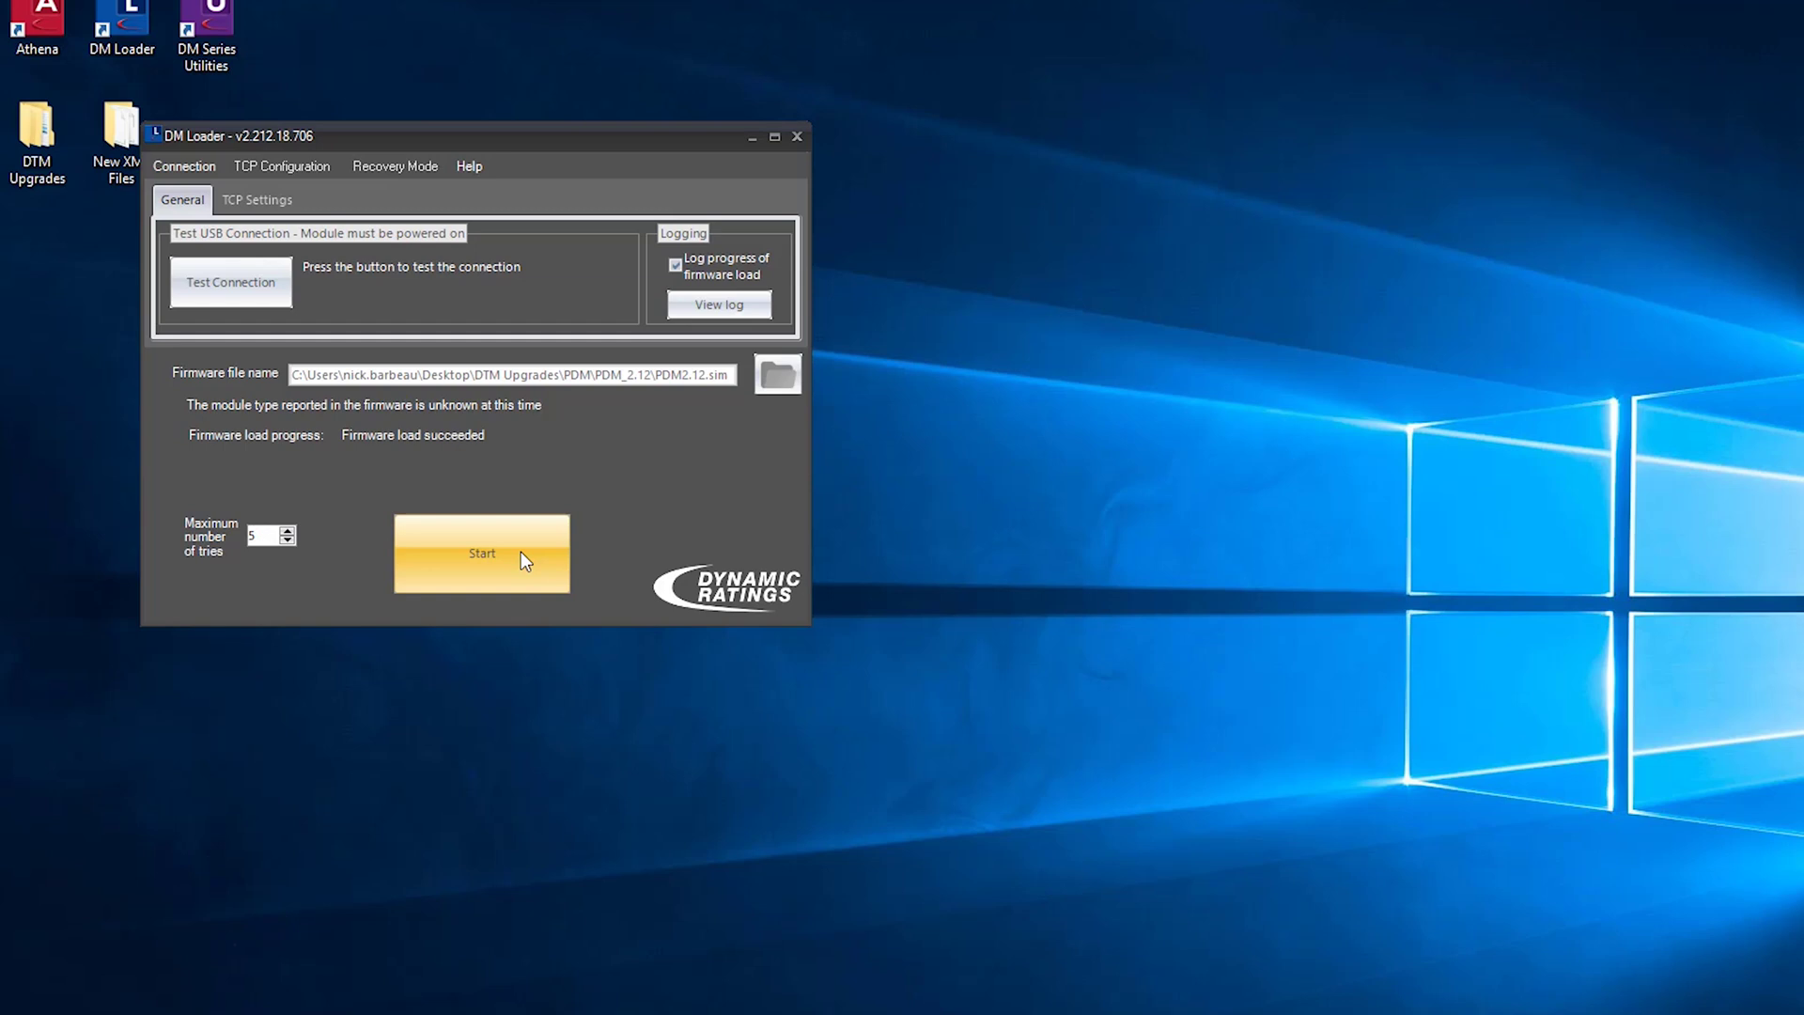
left_click(521, 553)
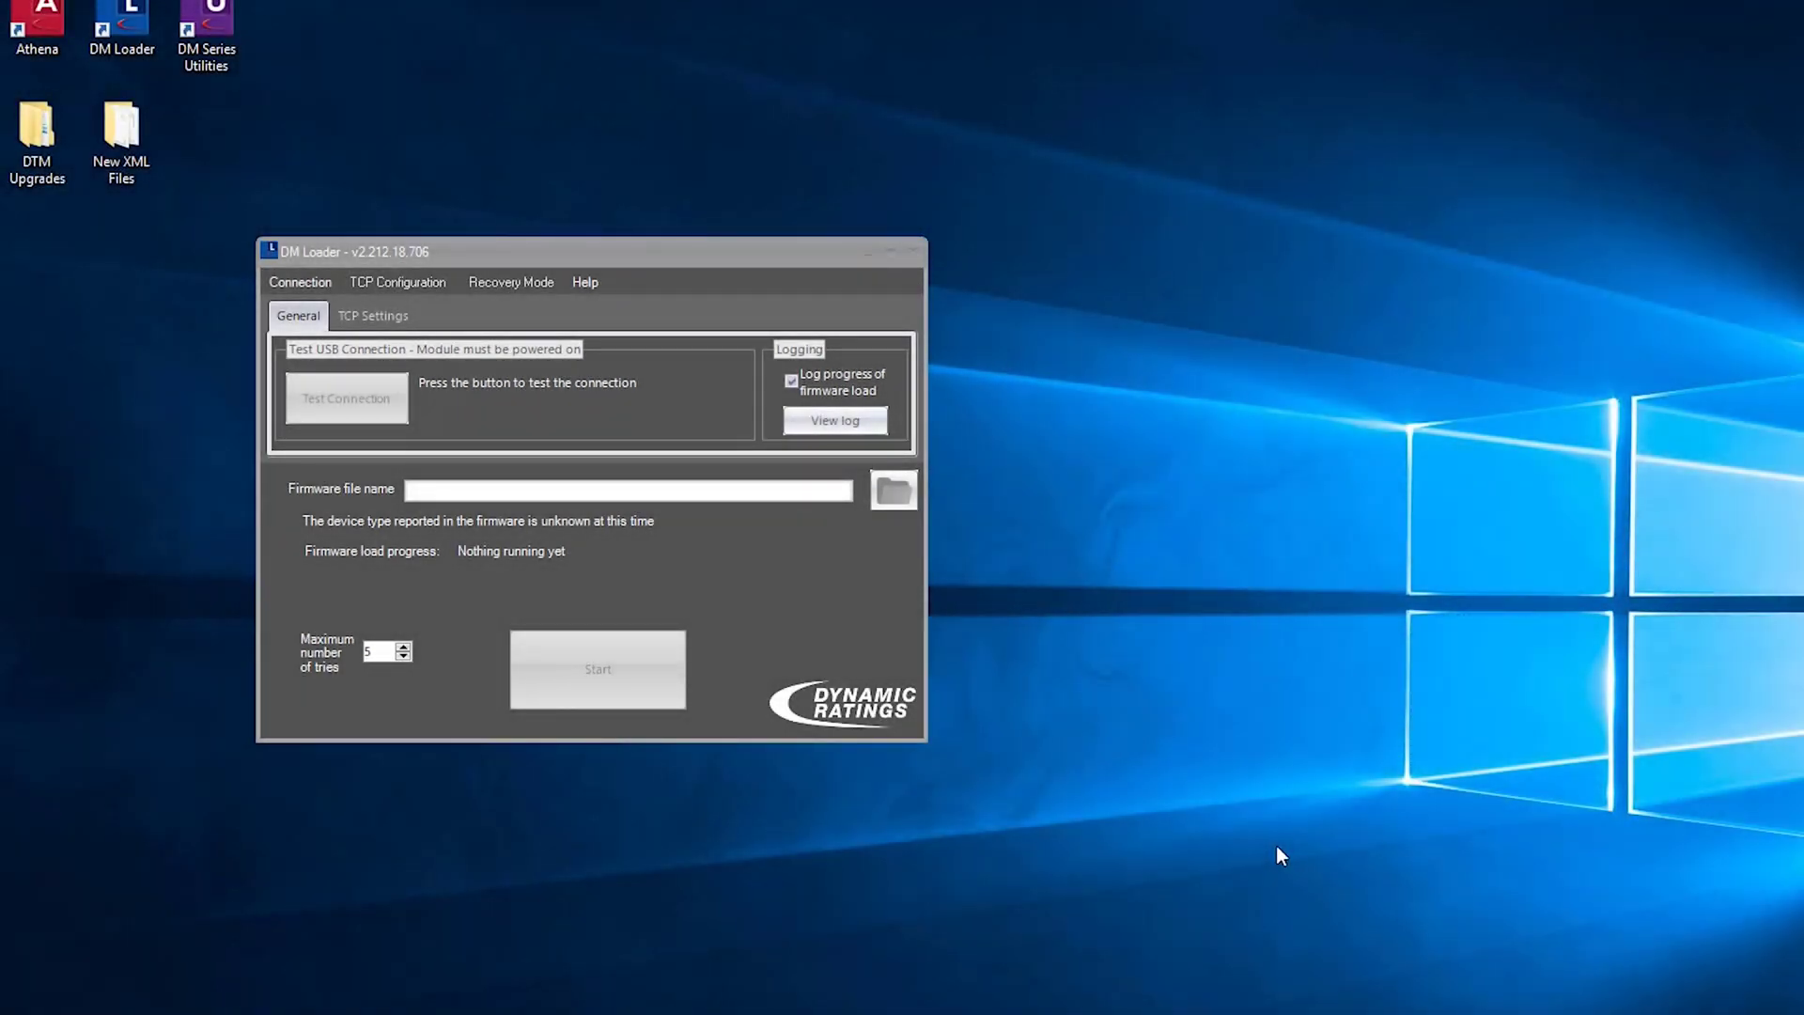
Set DM Loader's connection to TCP and check the TCP address and port in the TCP settings
left_click(300, 282)
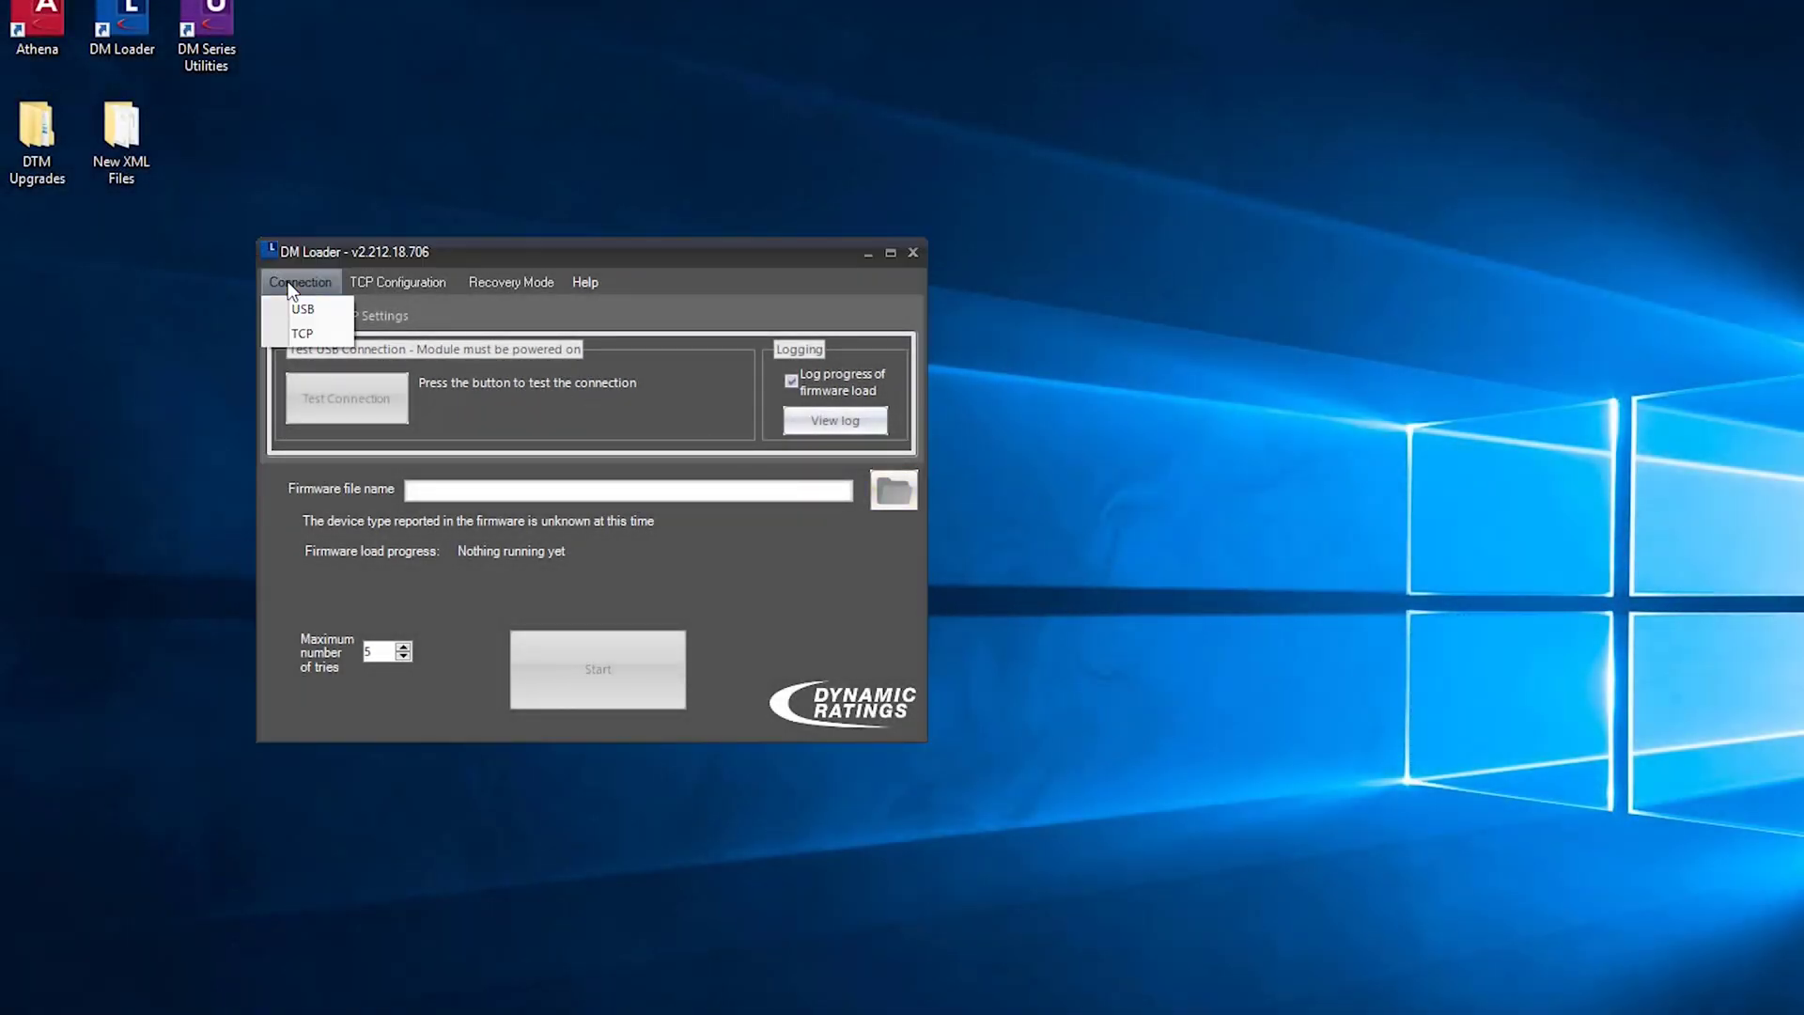
left_click(300, 336)
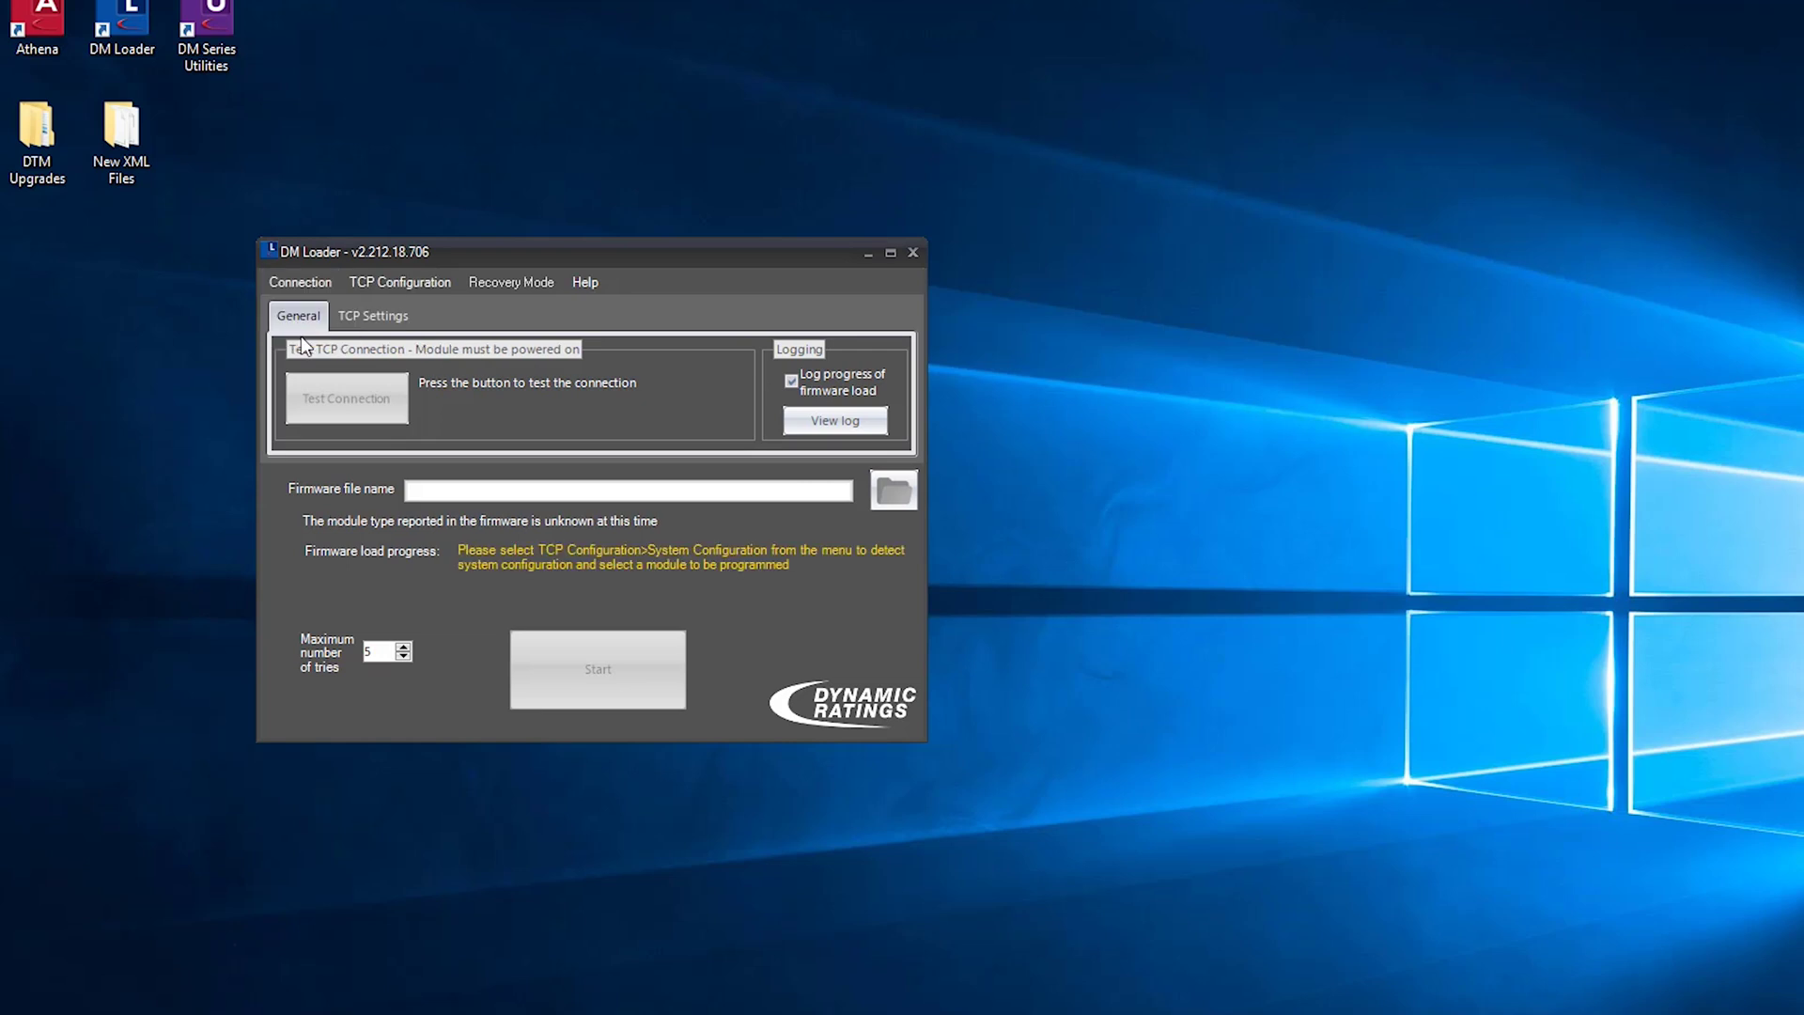
left_click(352, 319)
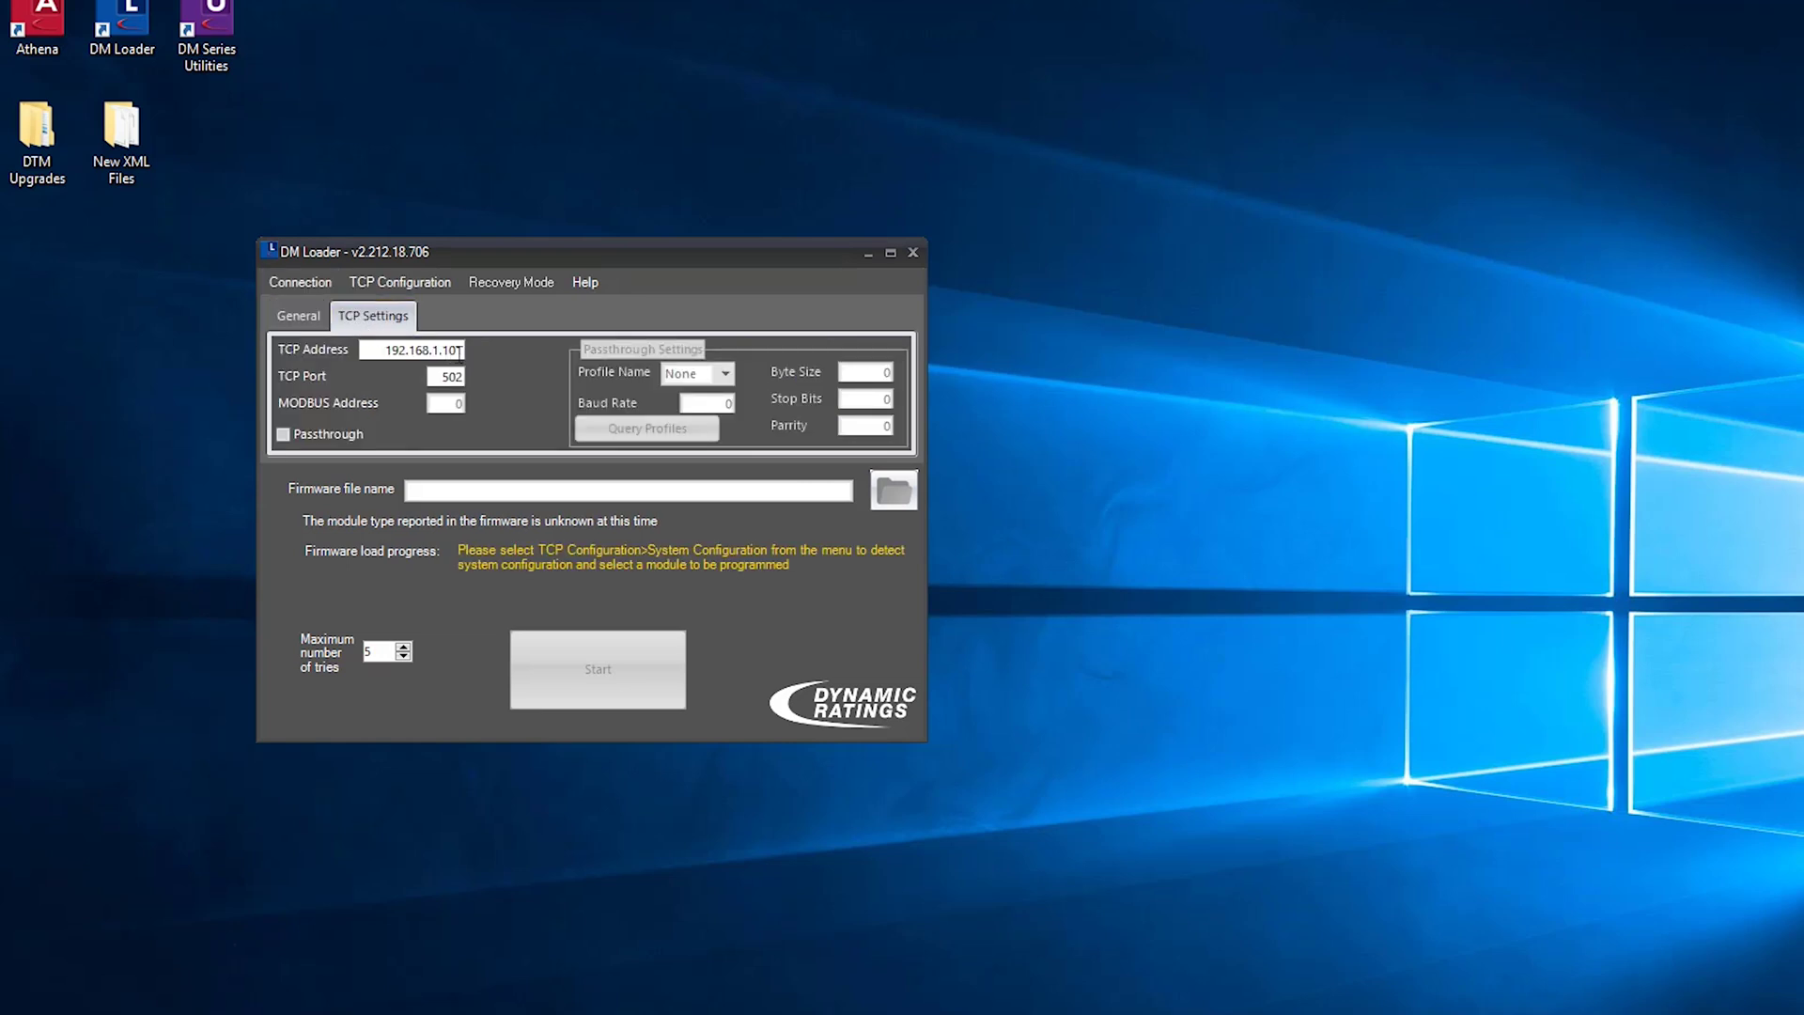
left_click_drag(463, 349, 382, 348)
left_click(383, 349)
left_click_drag(464, 376, 425, 376)
left_click(437, 376)
Detect the system configuration over TCP and select the Bushing Module as the module to program
left_click(421, 280)
left_click(421, 314)
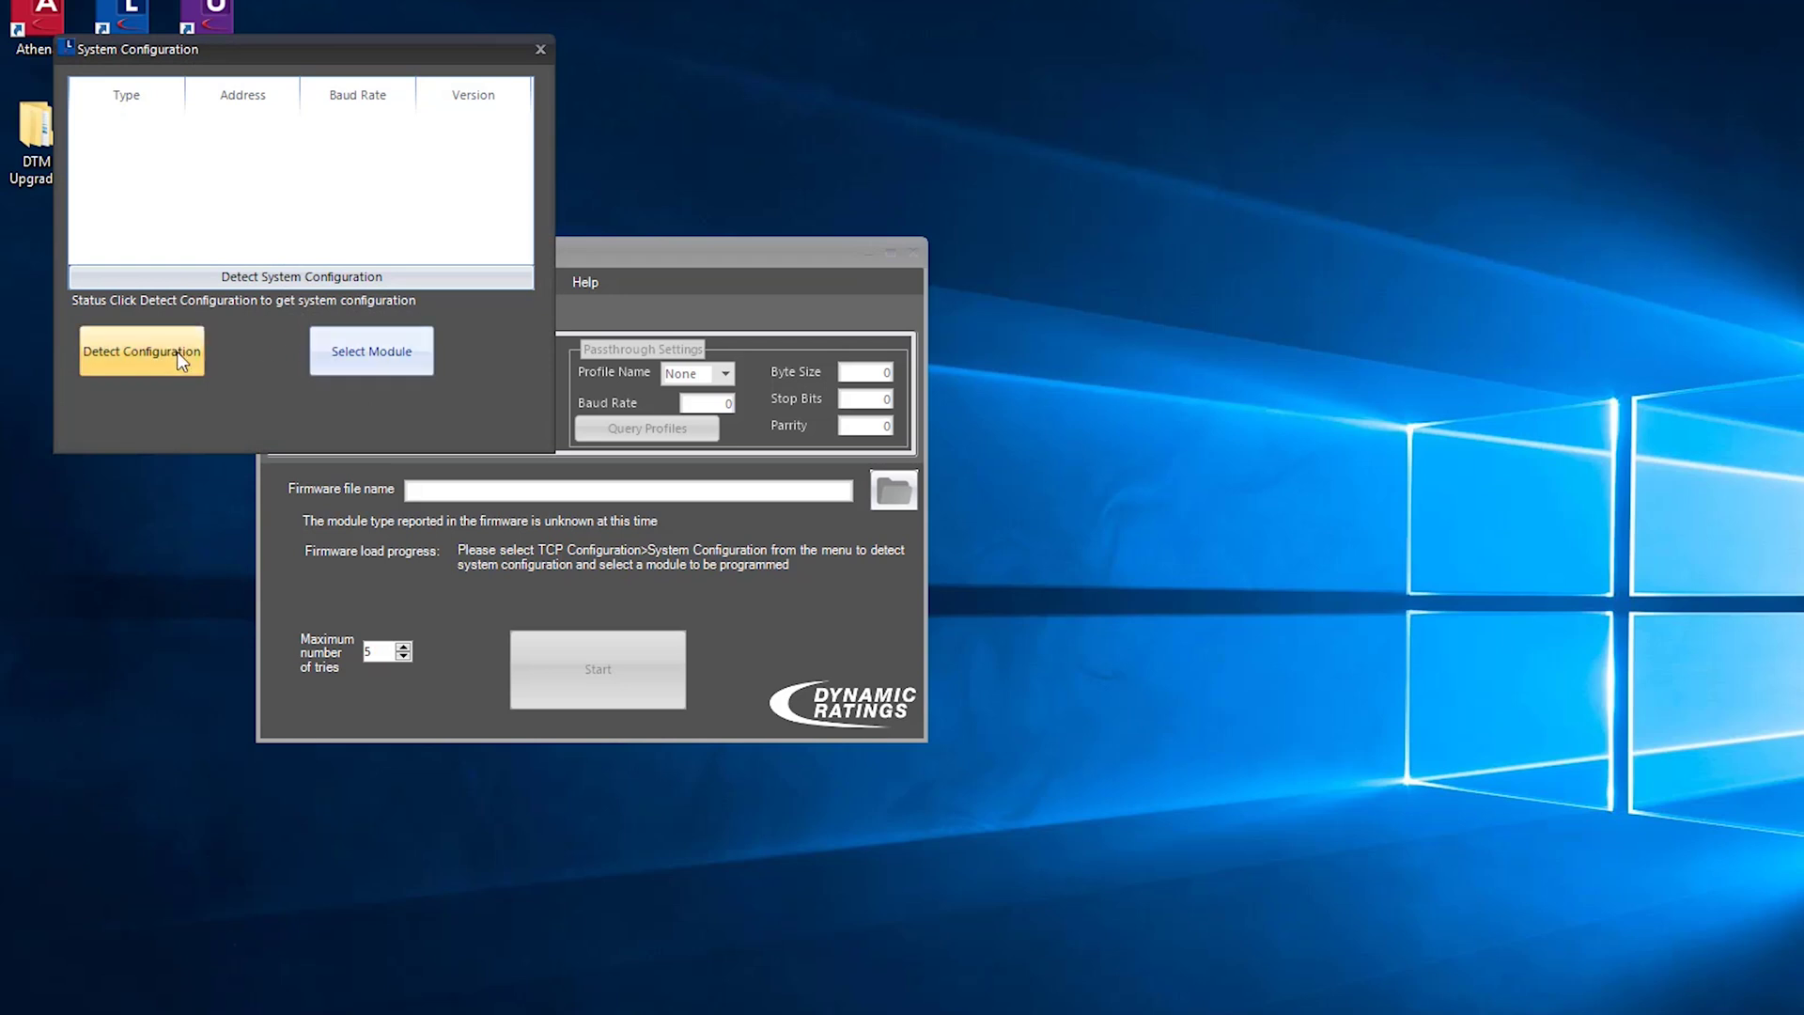
left_click(177, 352)
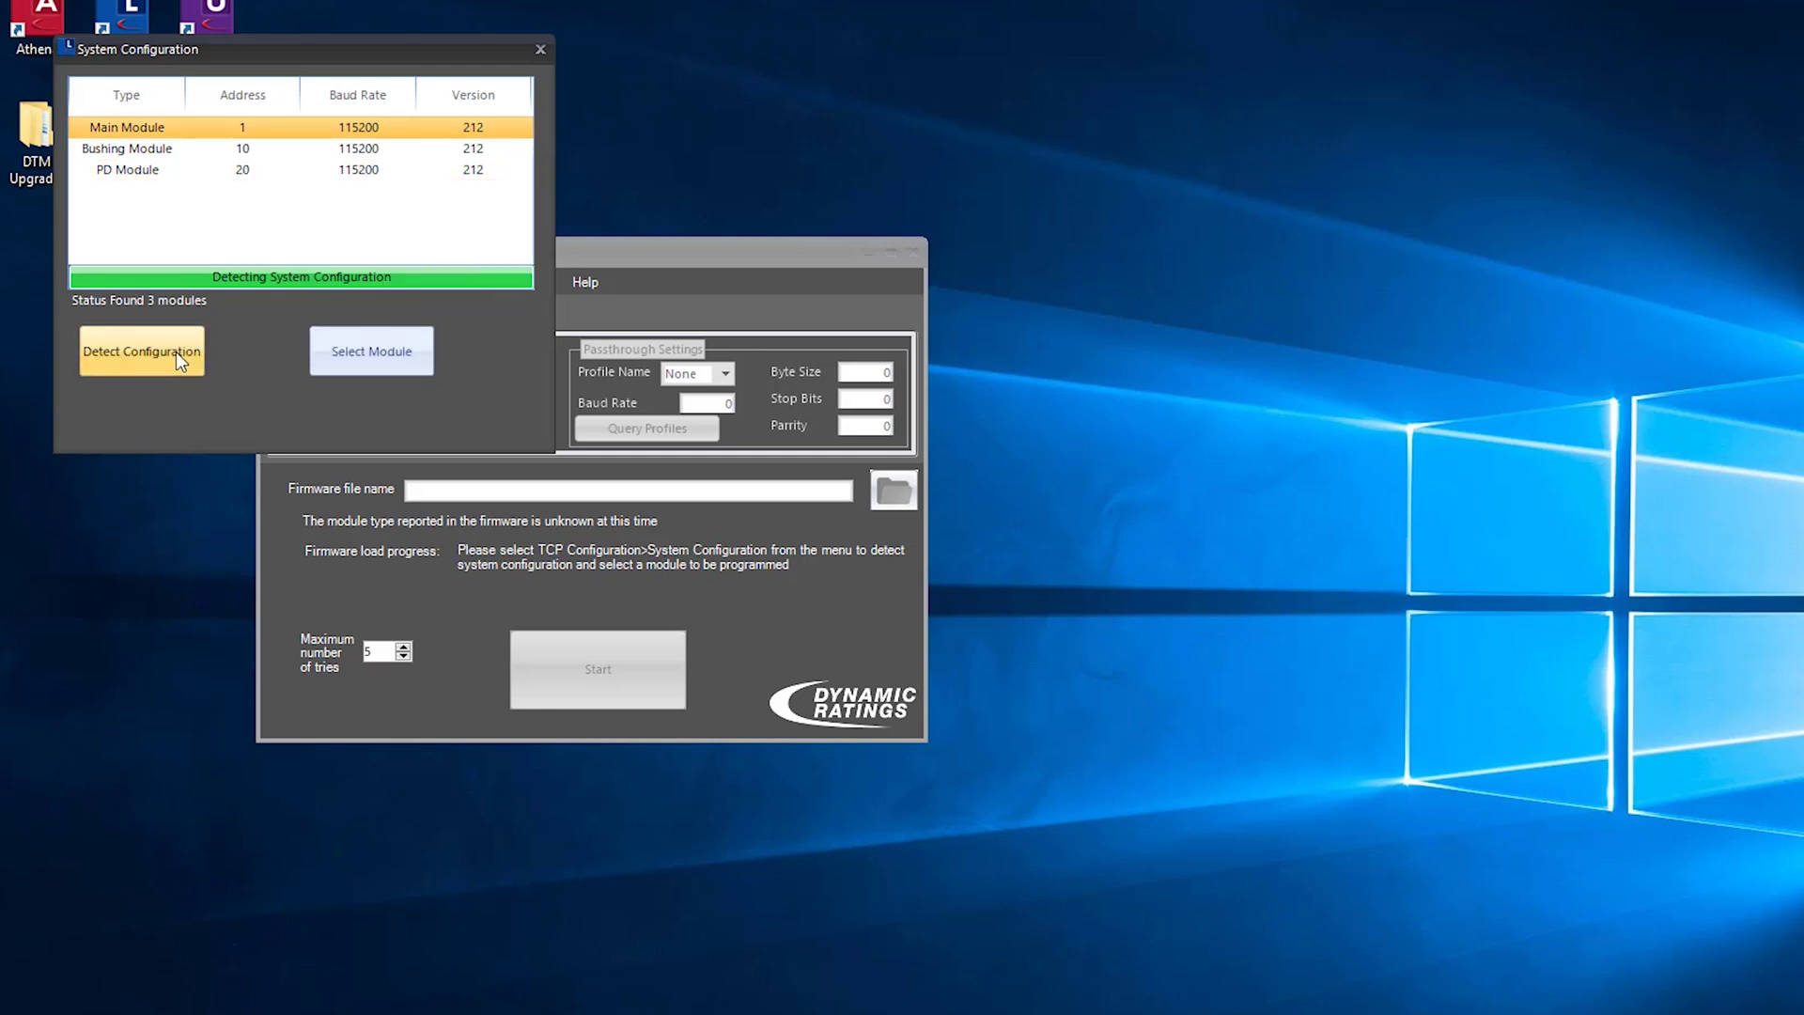
left_click(165, 150)
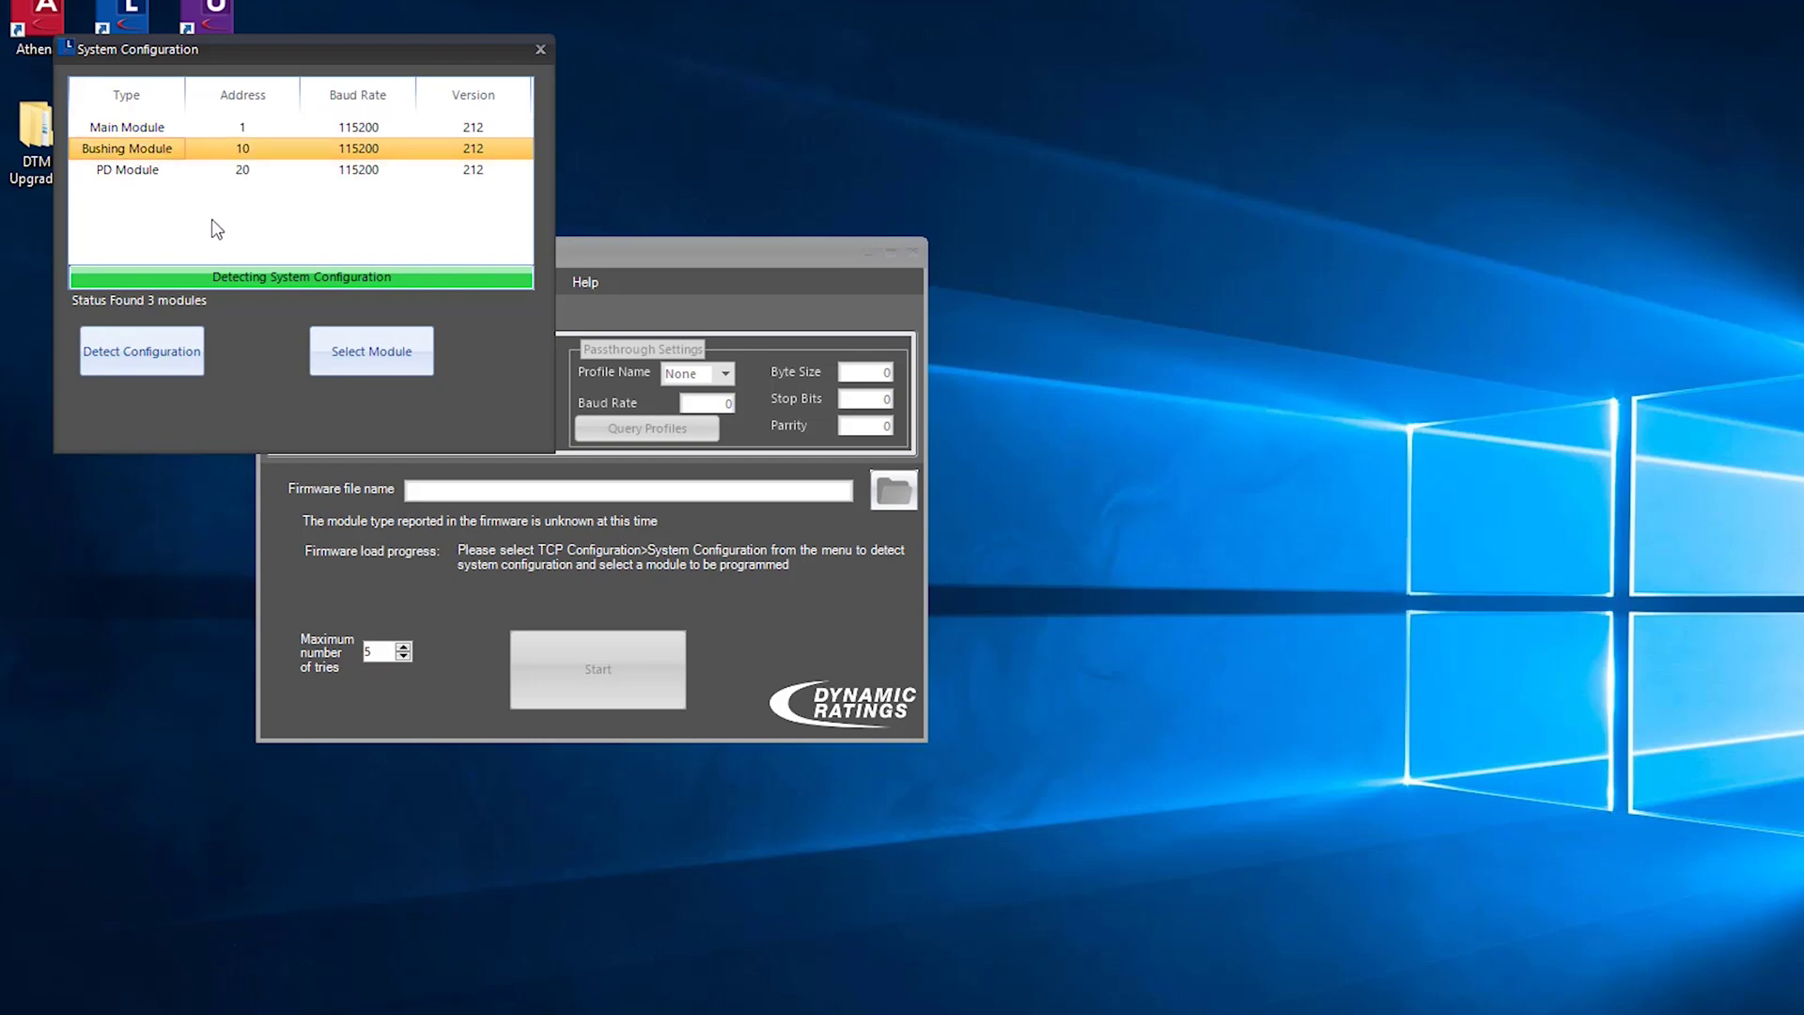
left_click(357, 348)
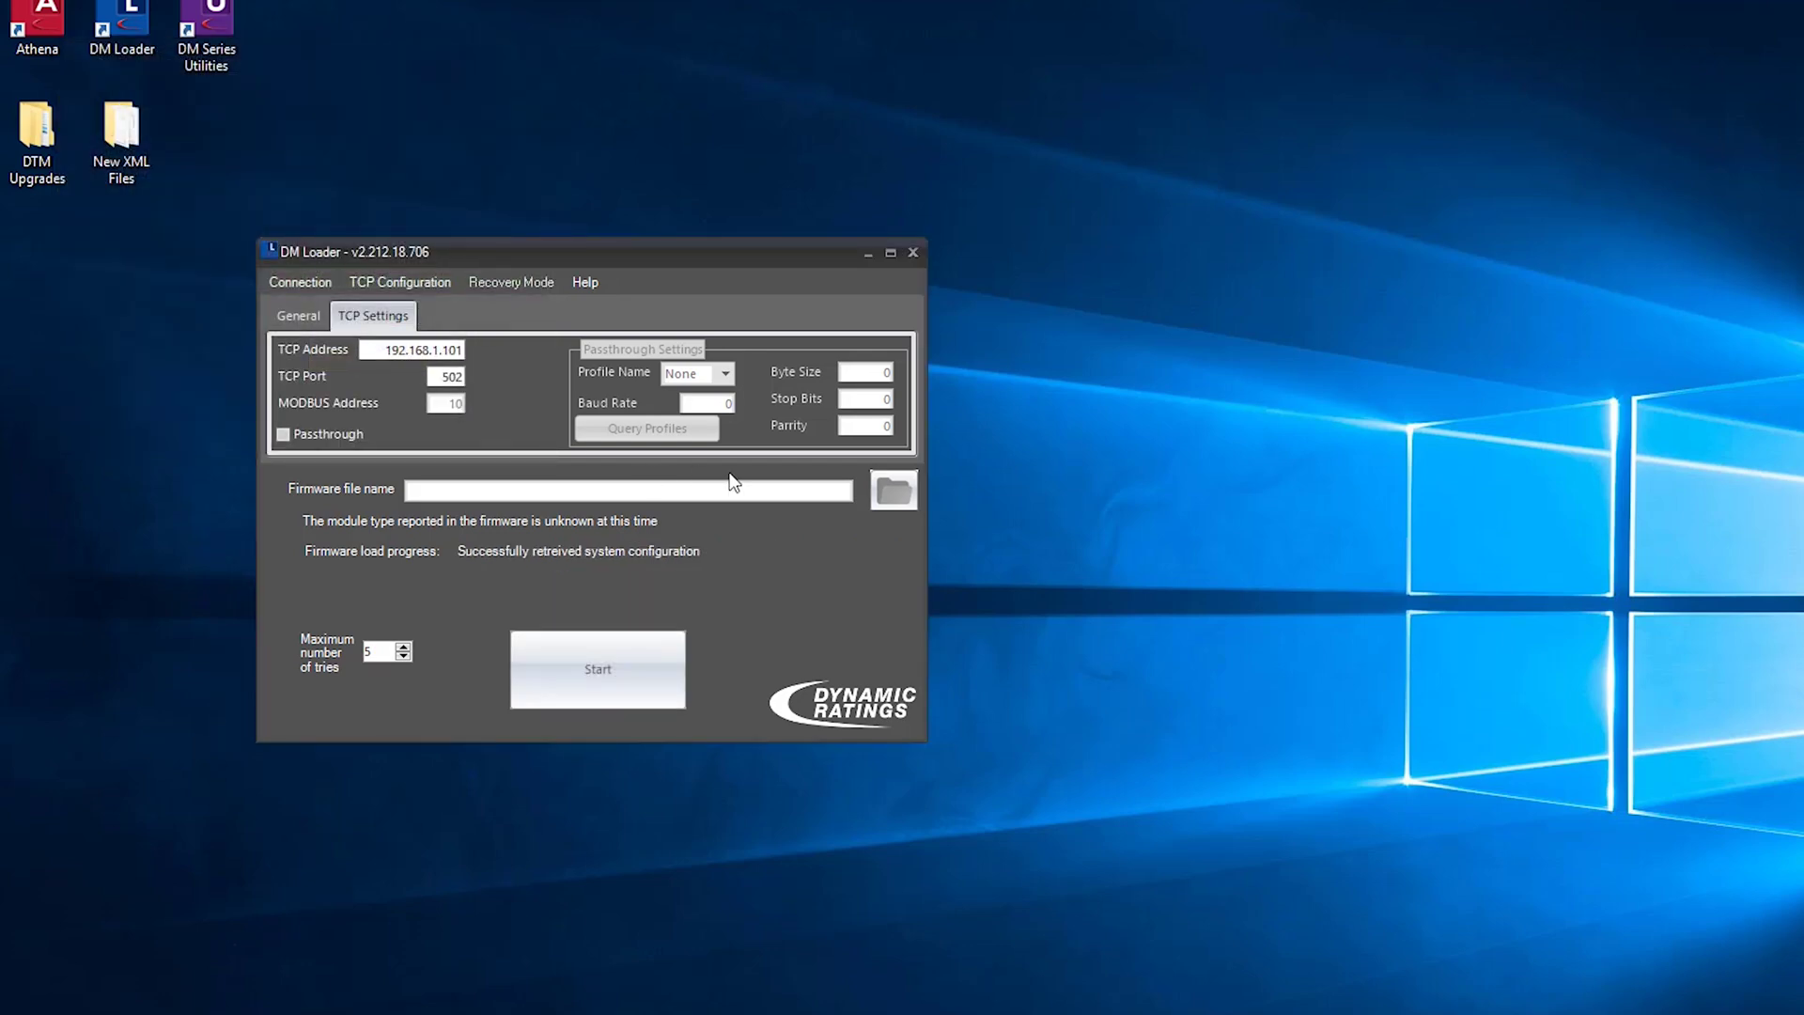
Choose BHM_213.sim from DTM Upgrades\BHM\BHM_2.13 as the firmware file and load it onto the Bushing Module
left_click(881, 496)
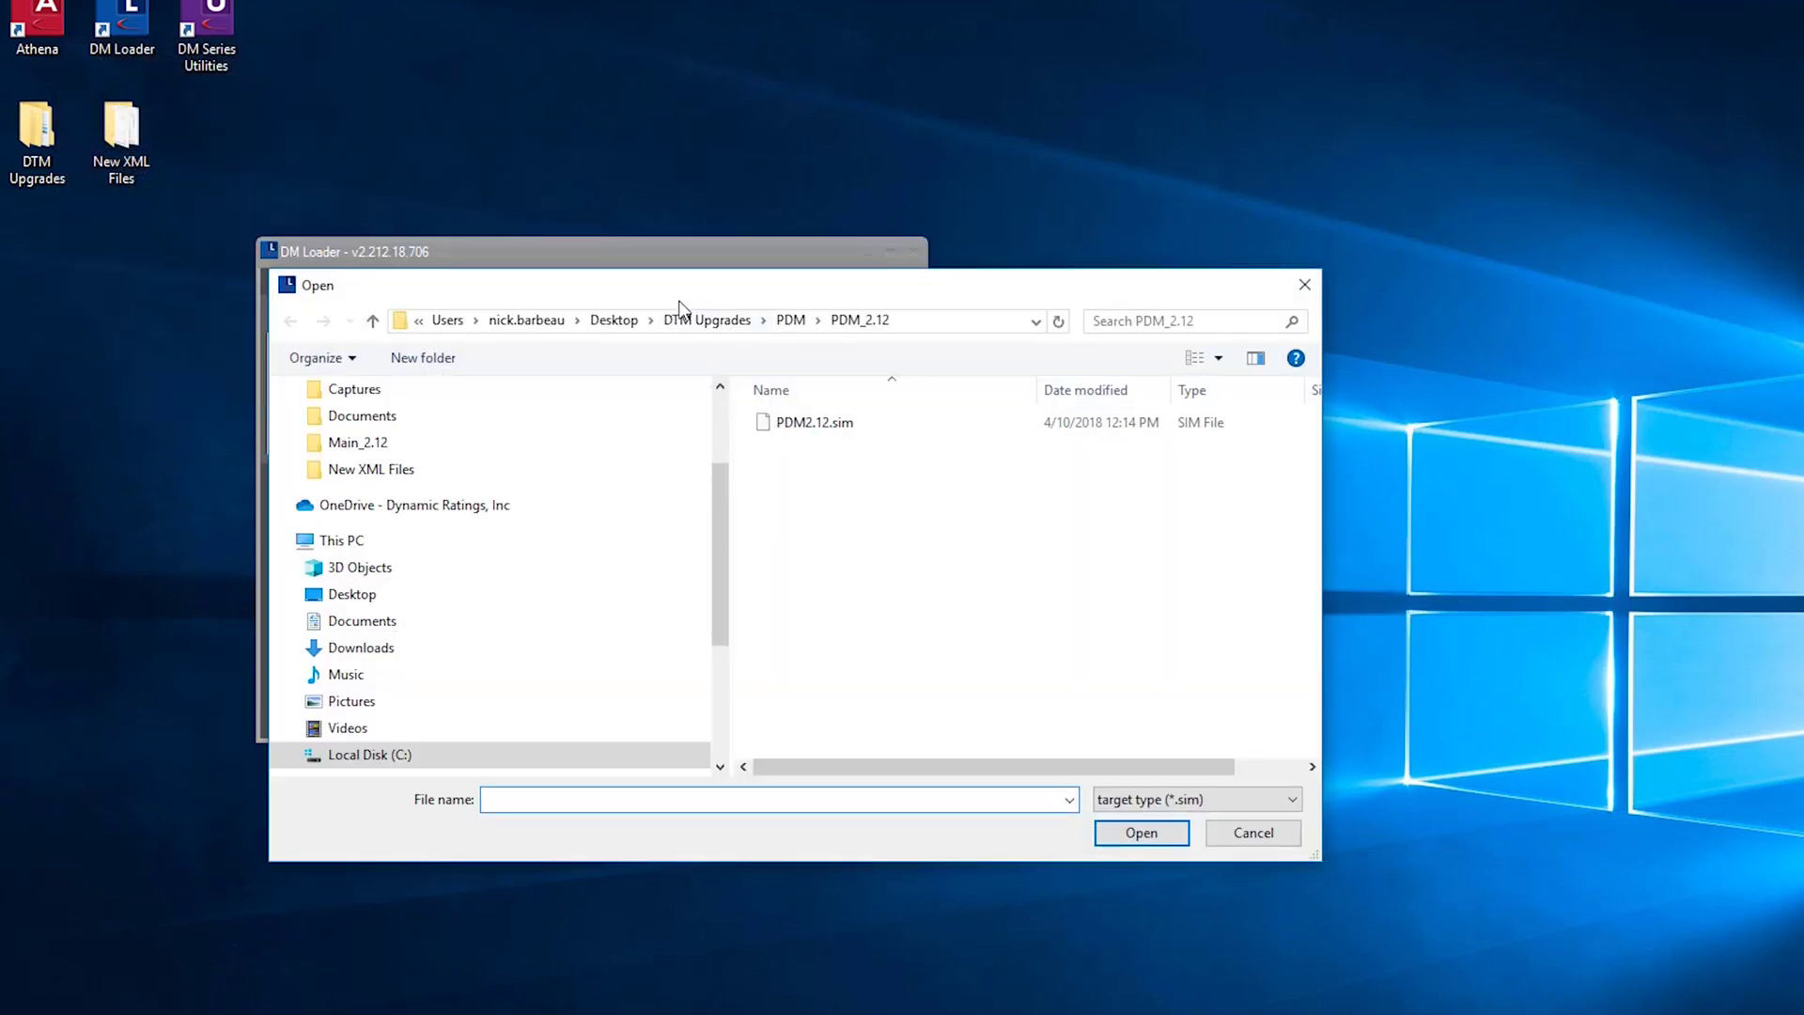
left_click(689, 326)
double_click(780, 424)
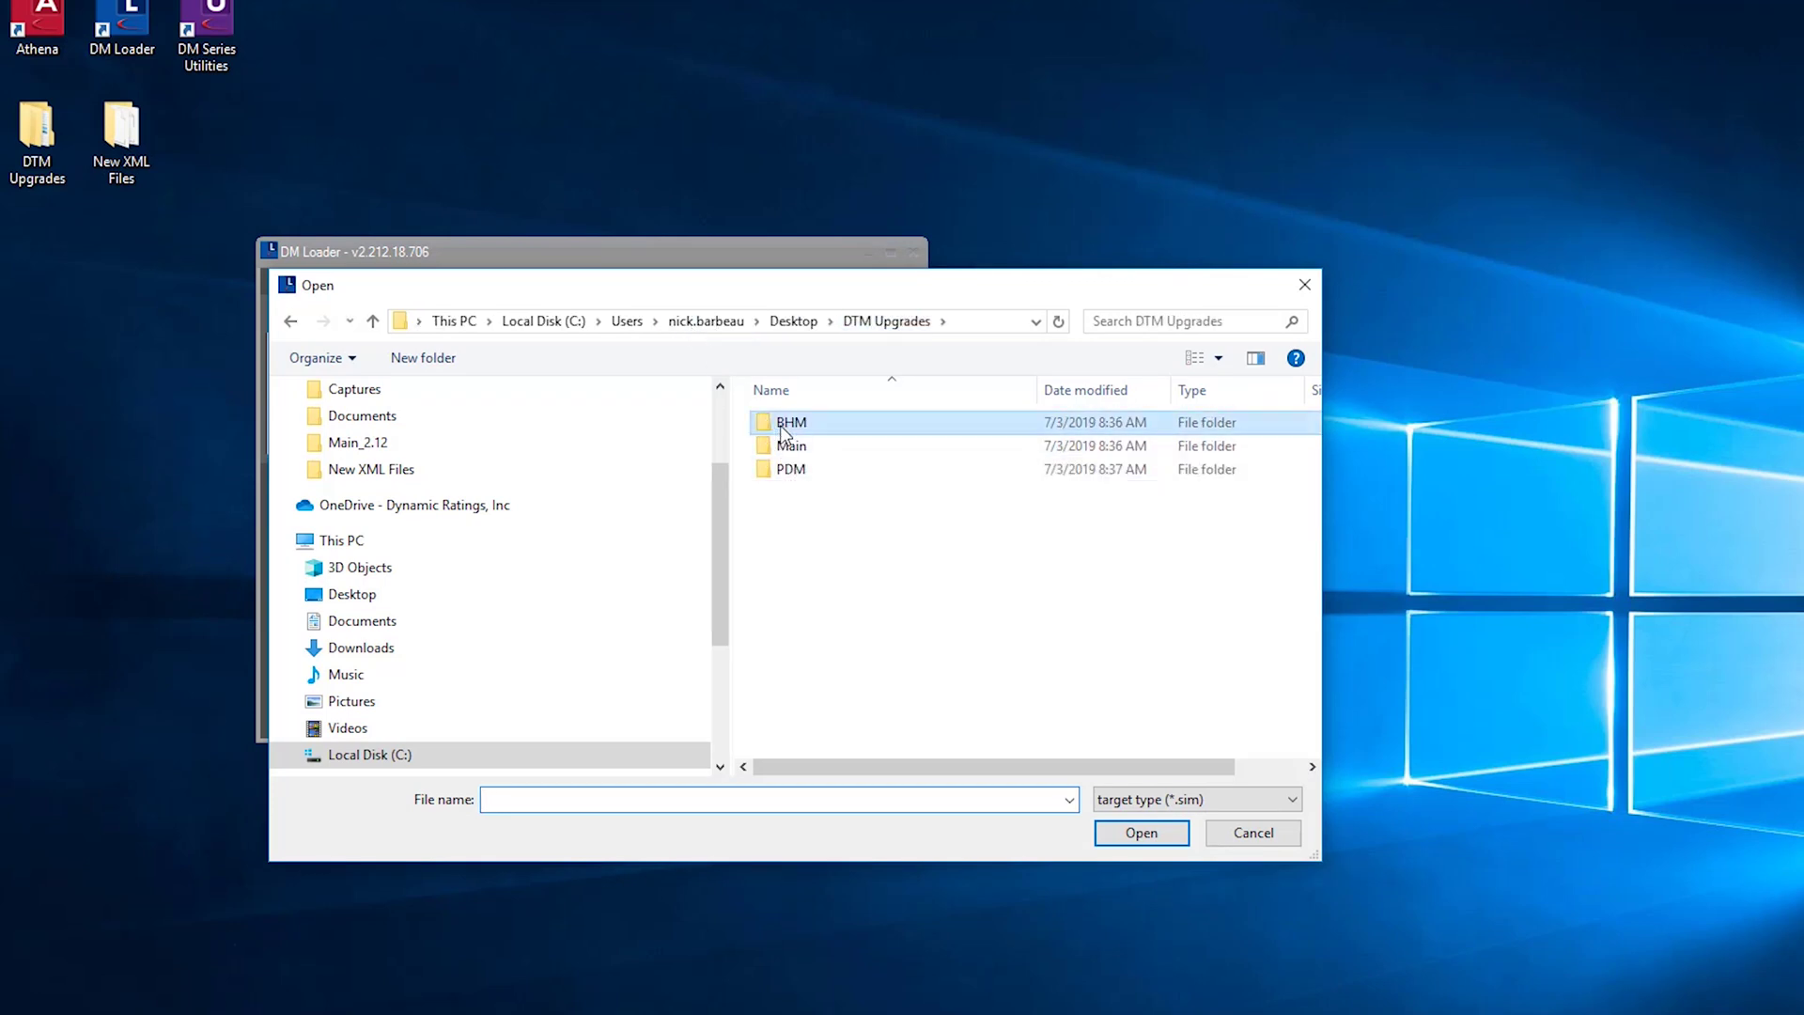
double_click(781, 425)
left_click(780, 425)
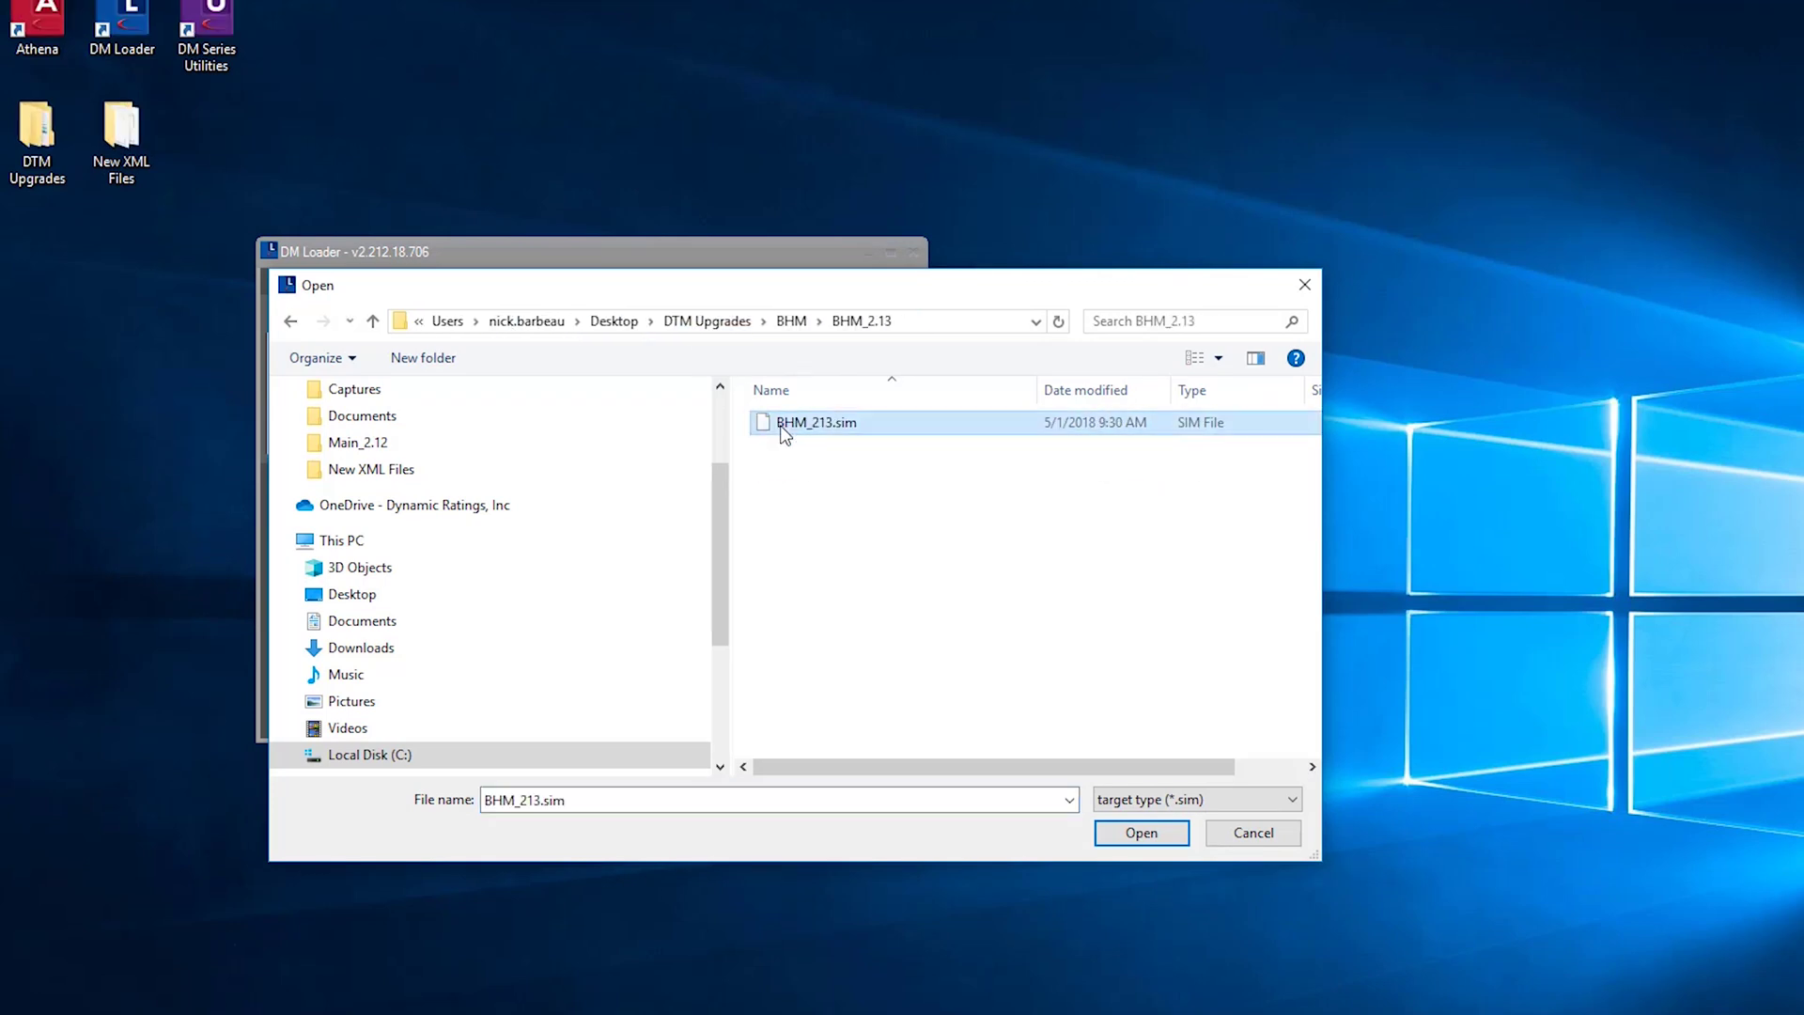
left_click(1133, 835)
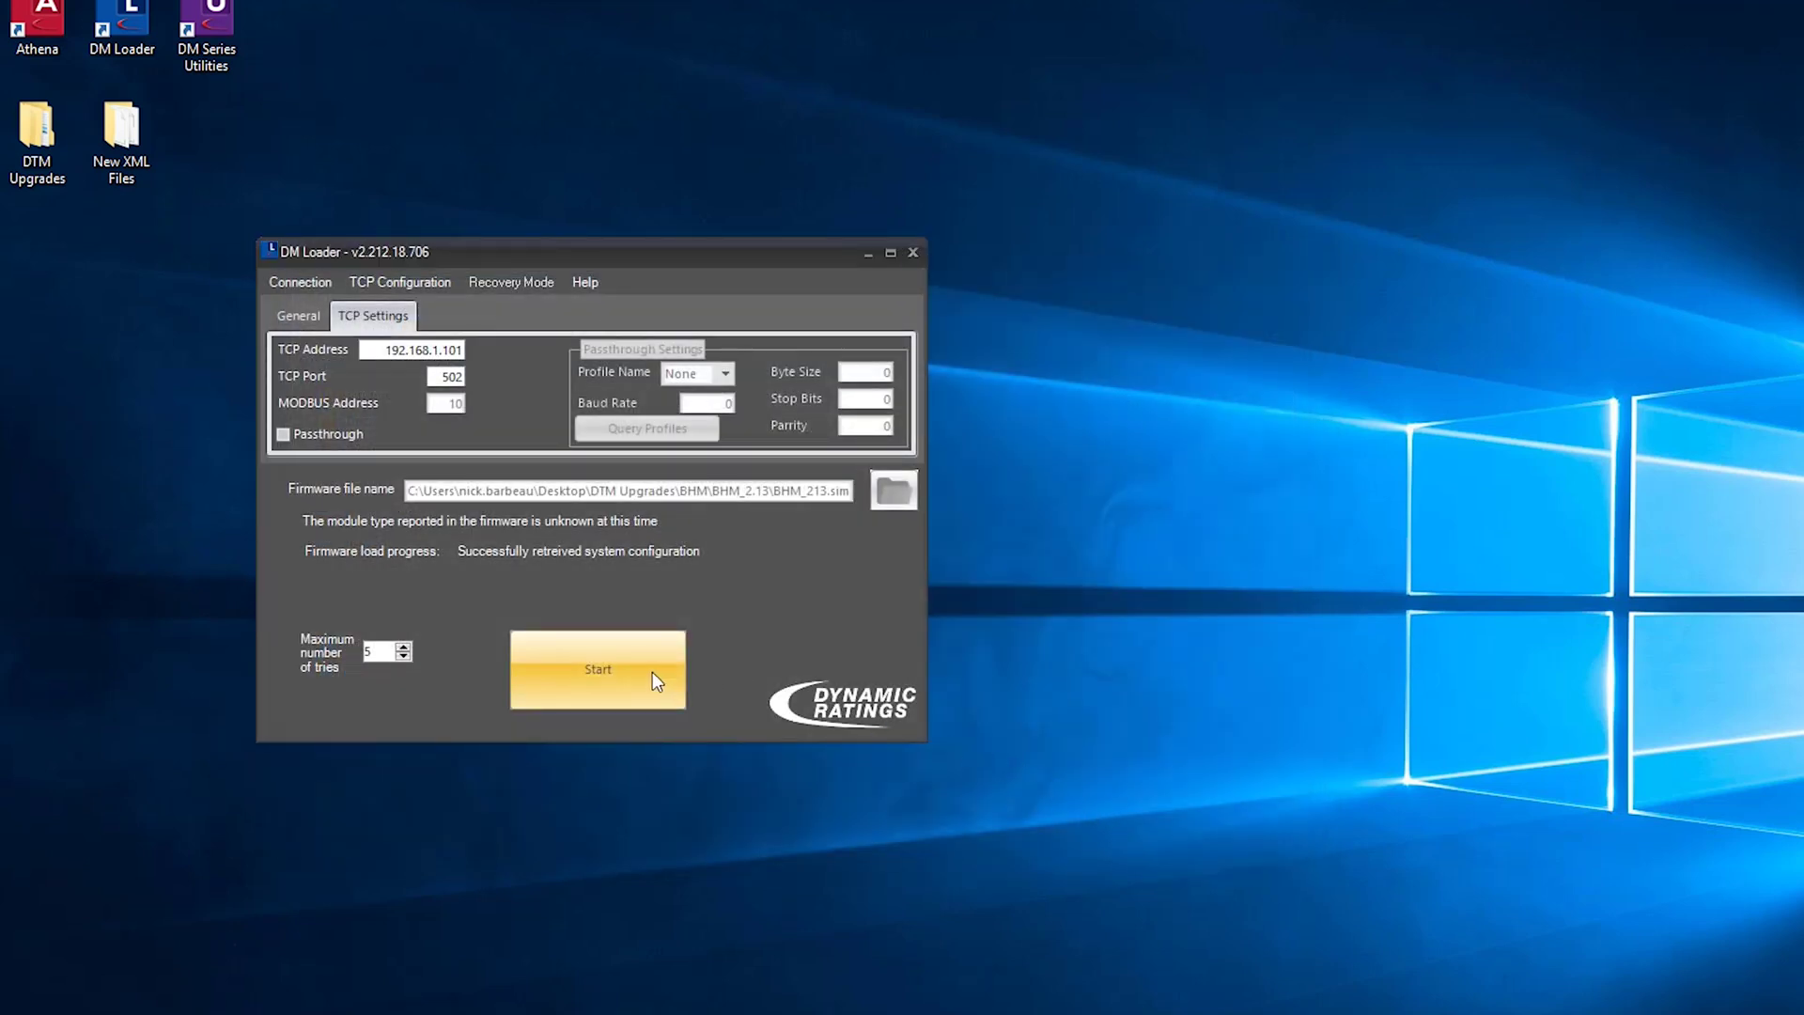
left_click(655, 680)
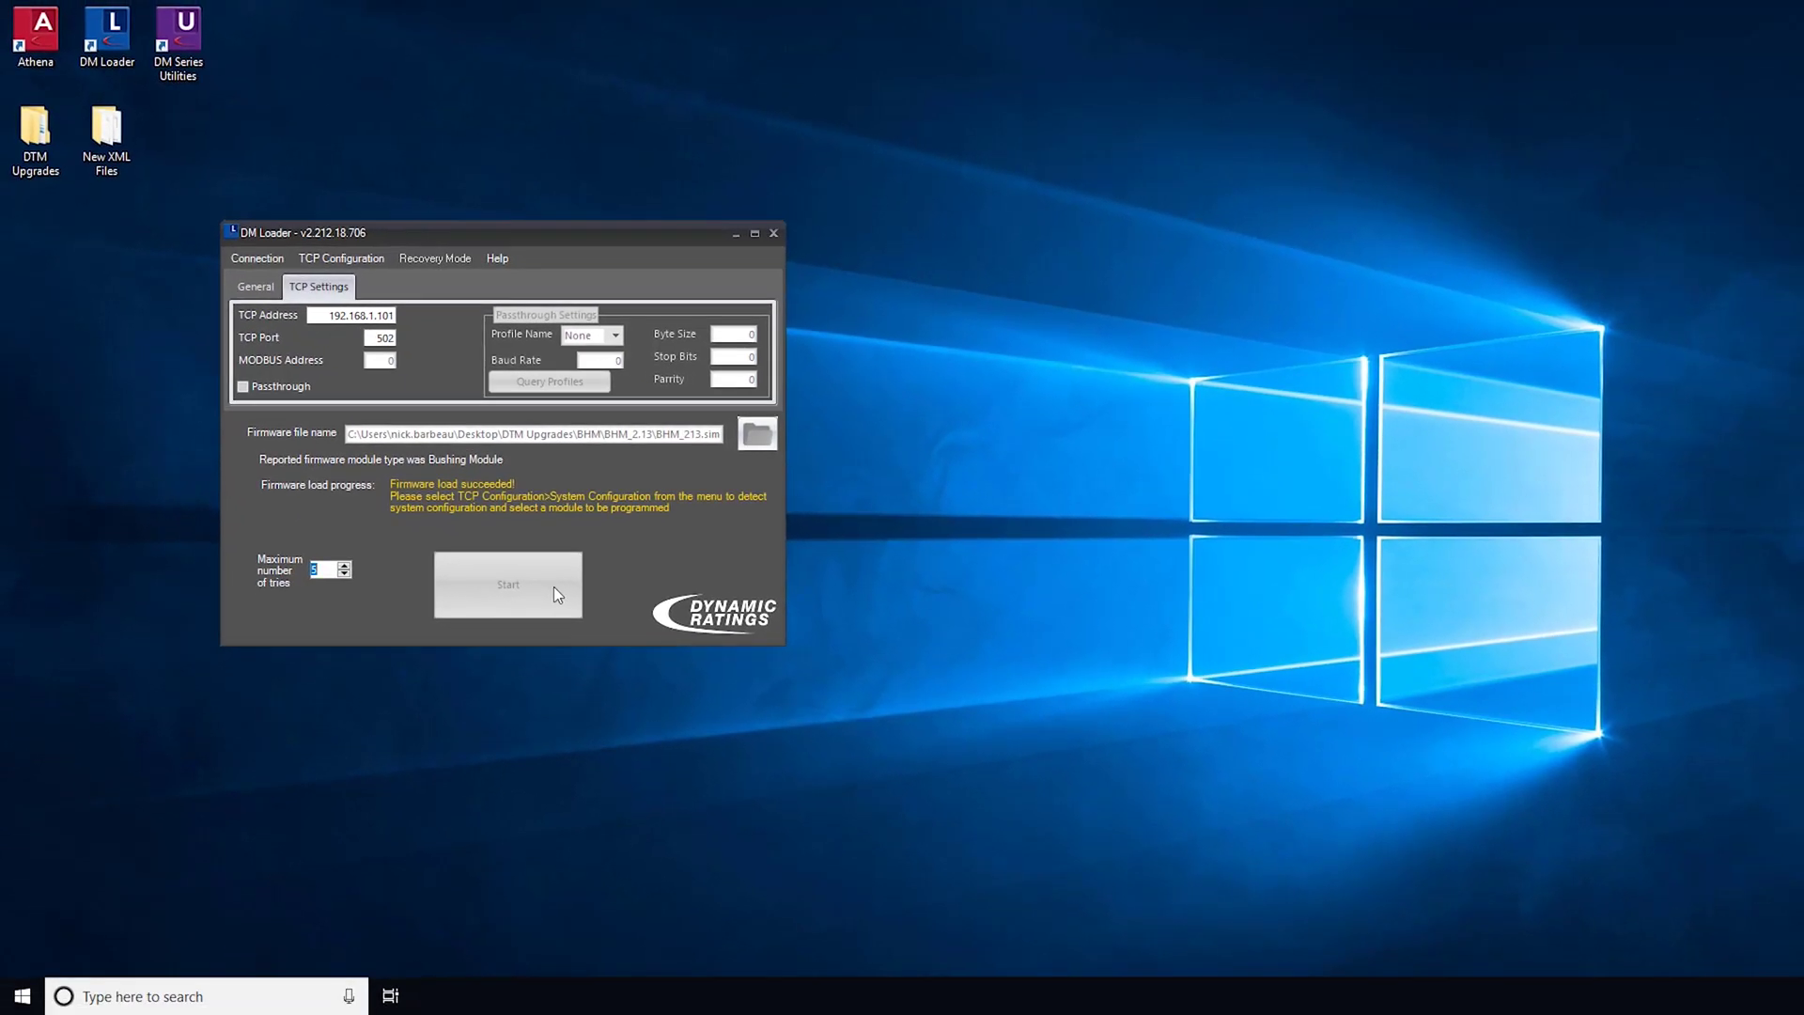
Open Athena and load the Main module's configuration from the device to check its firmware version
double_click(45, 51)
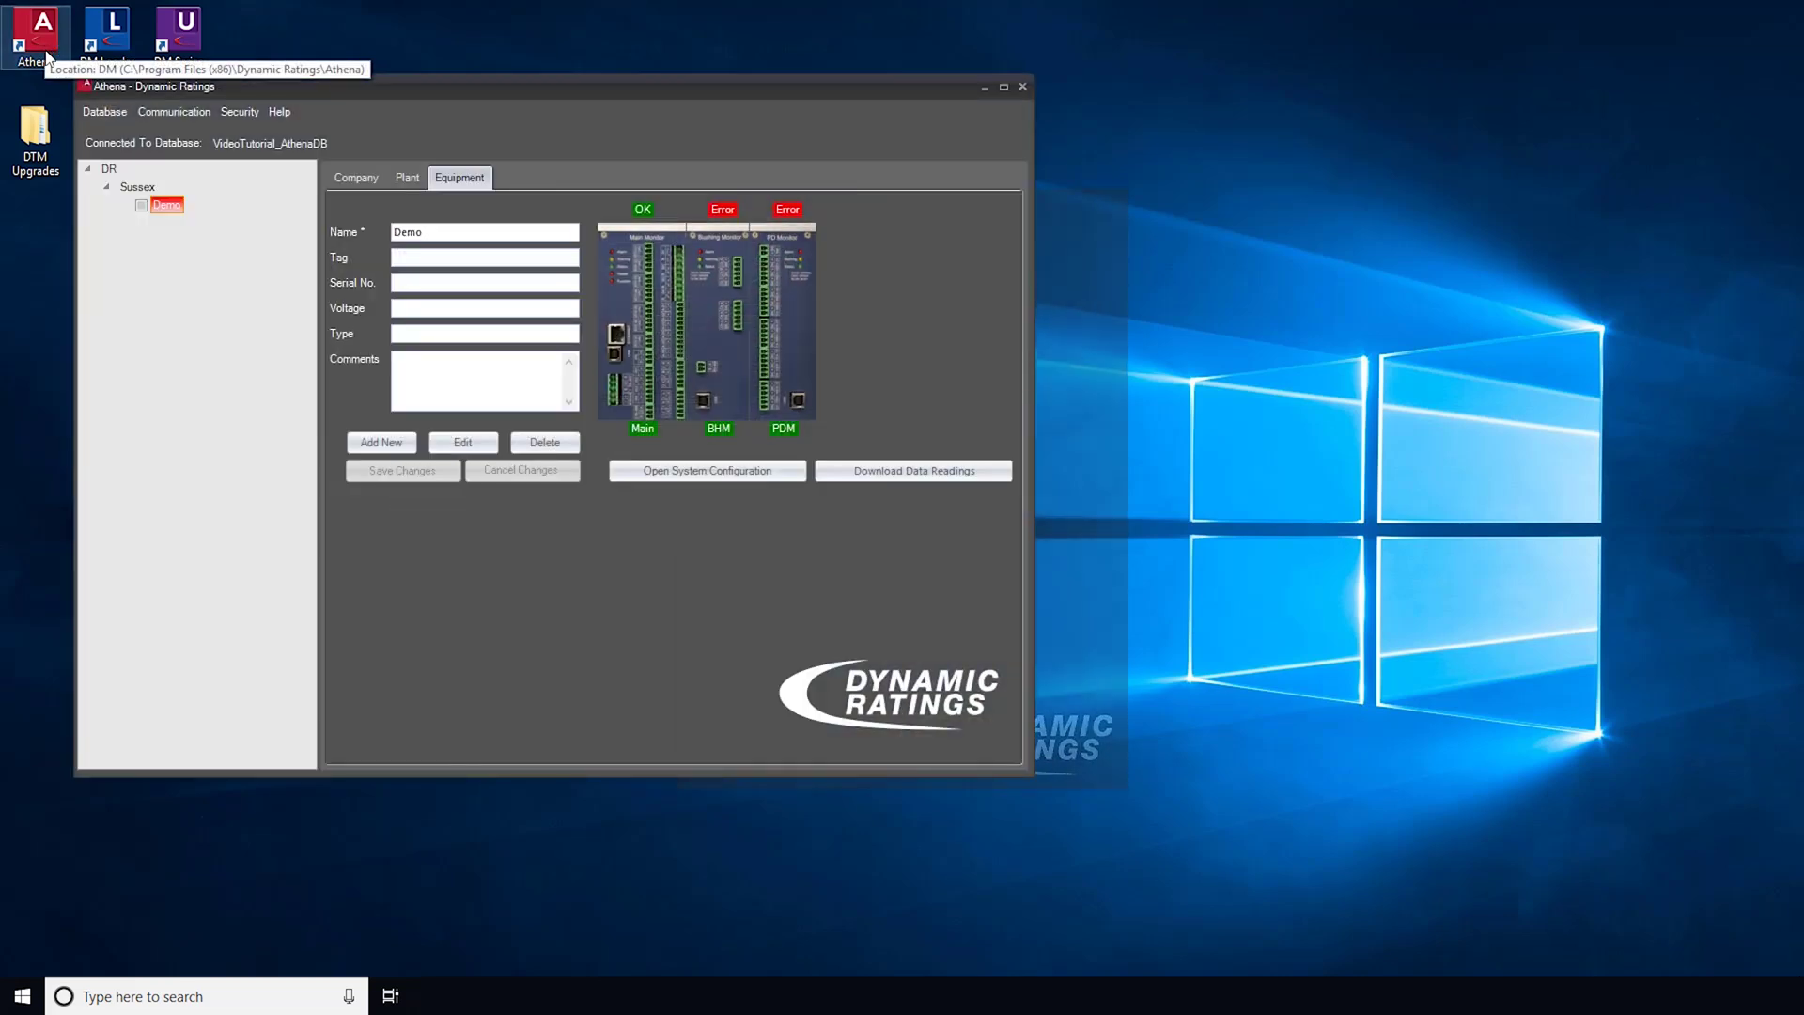
right_click(636, 338)
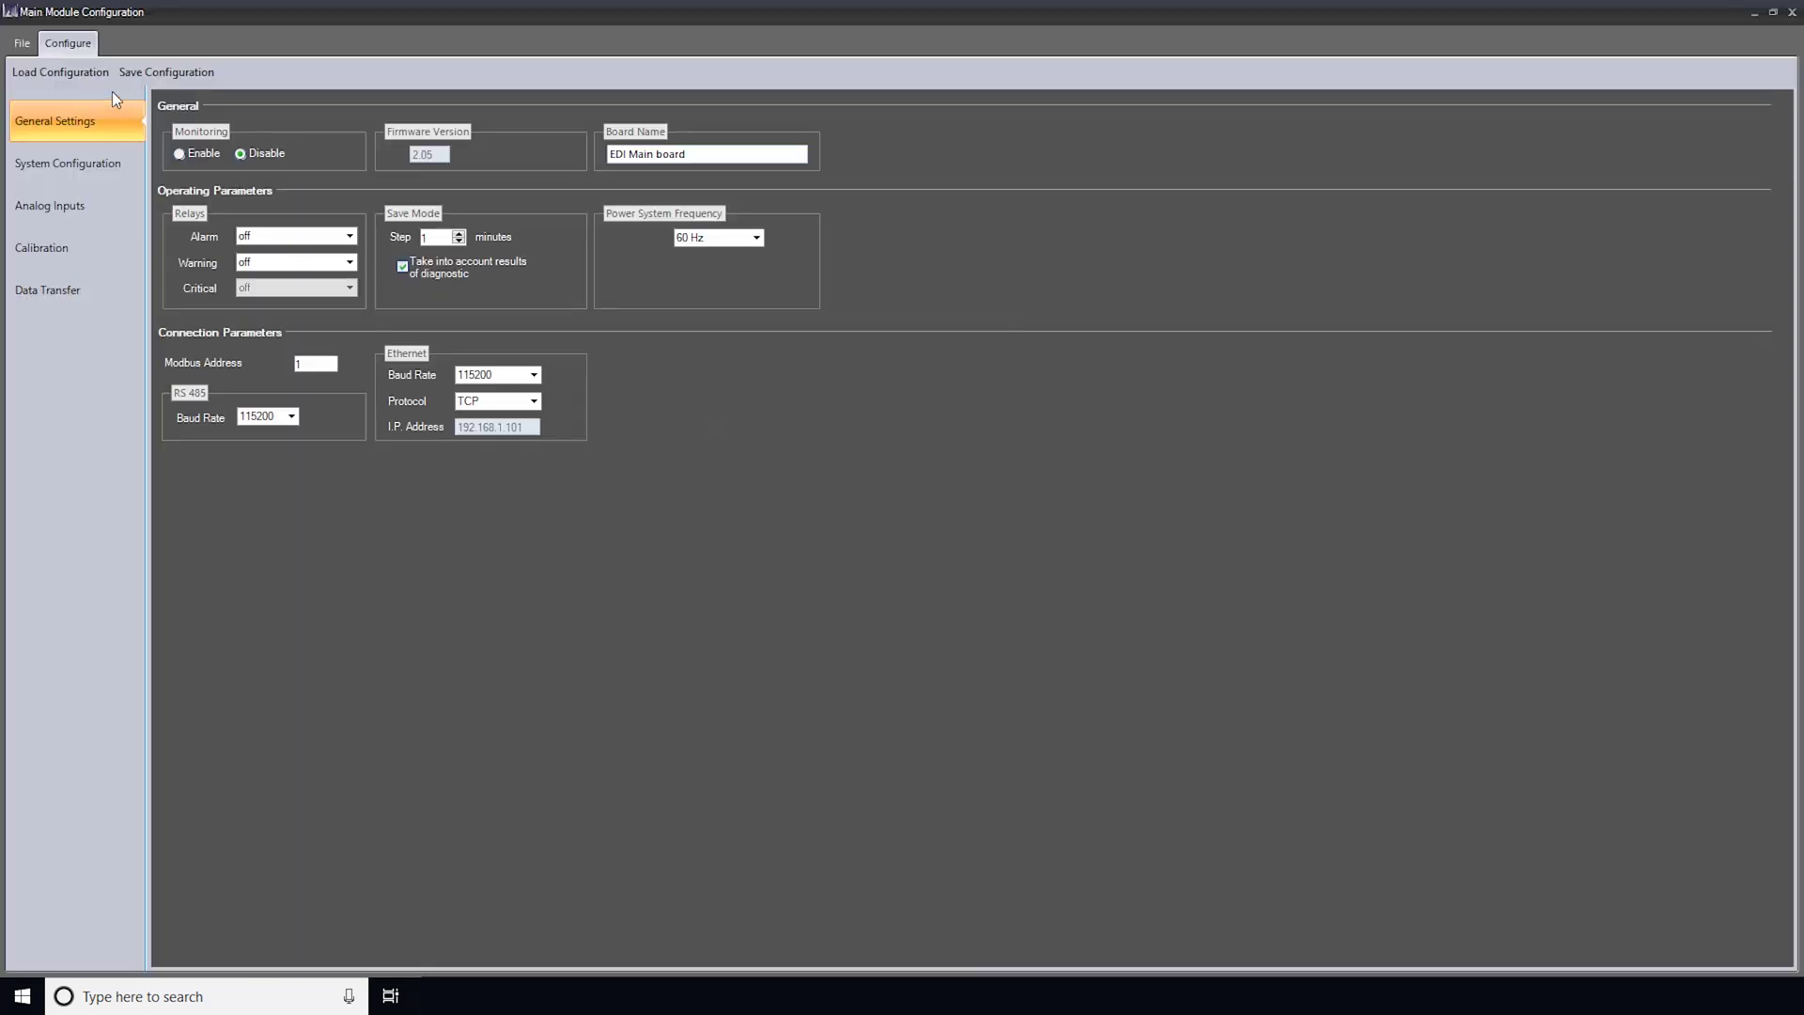
left_click(83, 76)
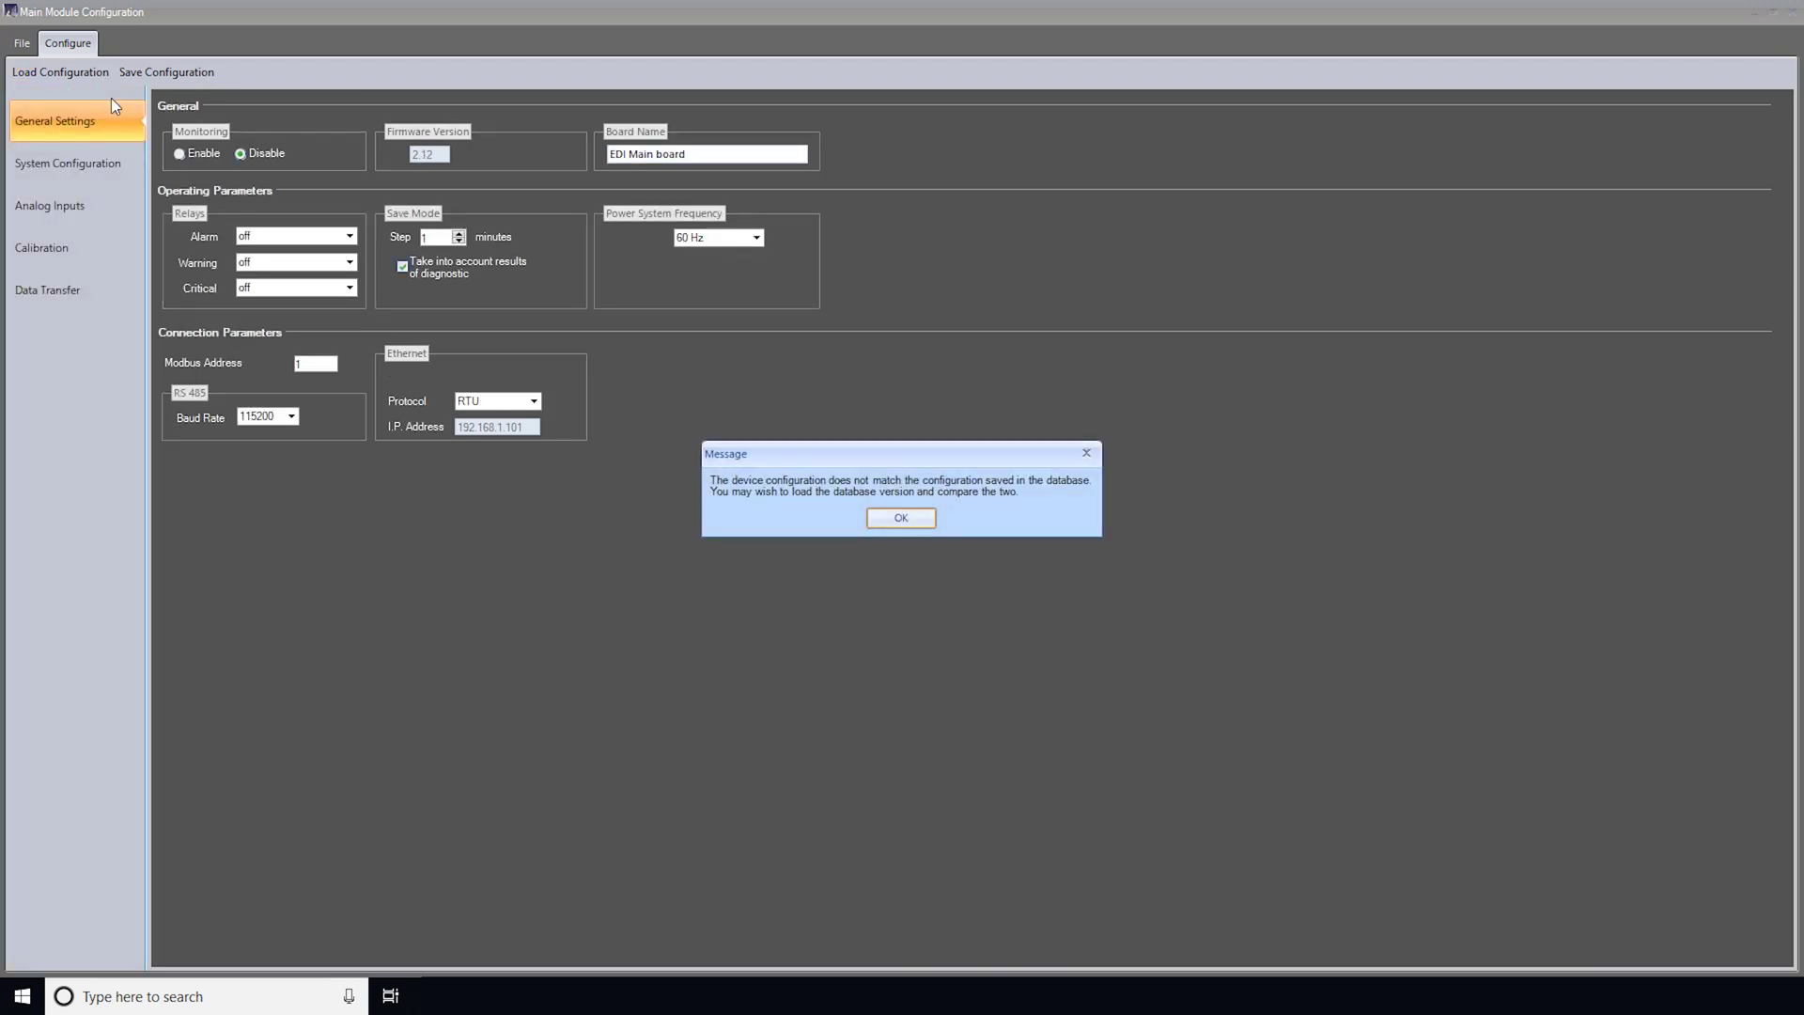
key("Return")
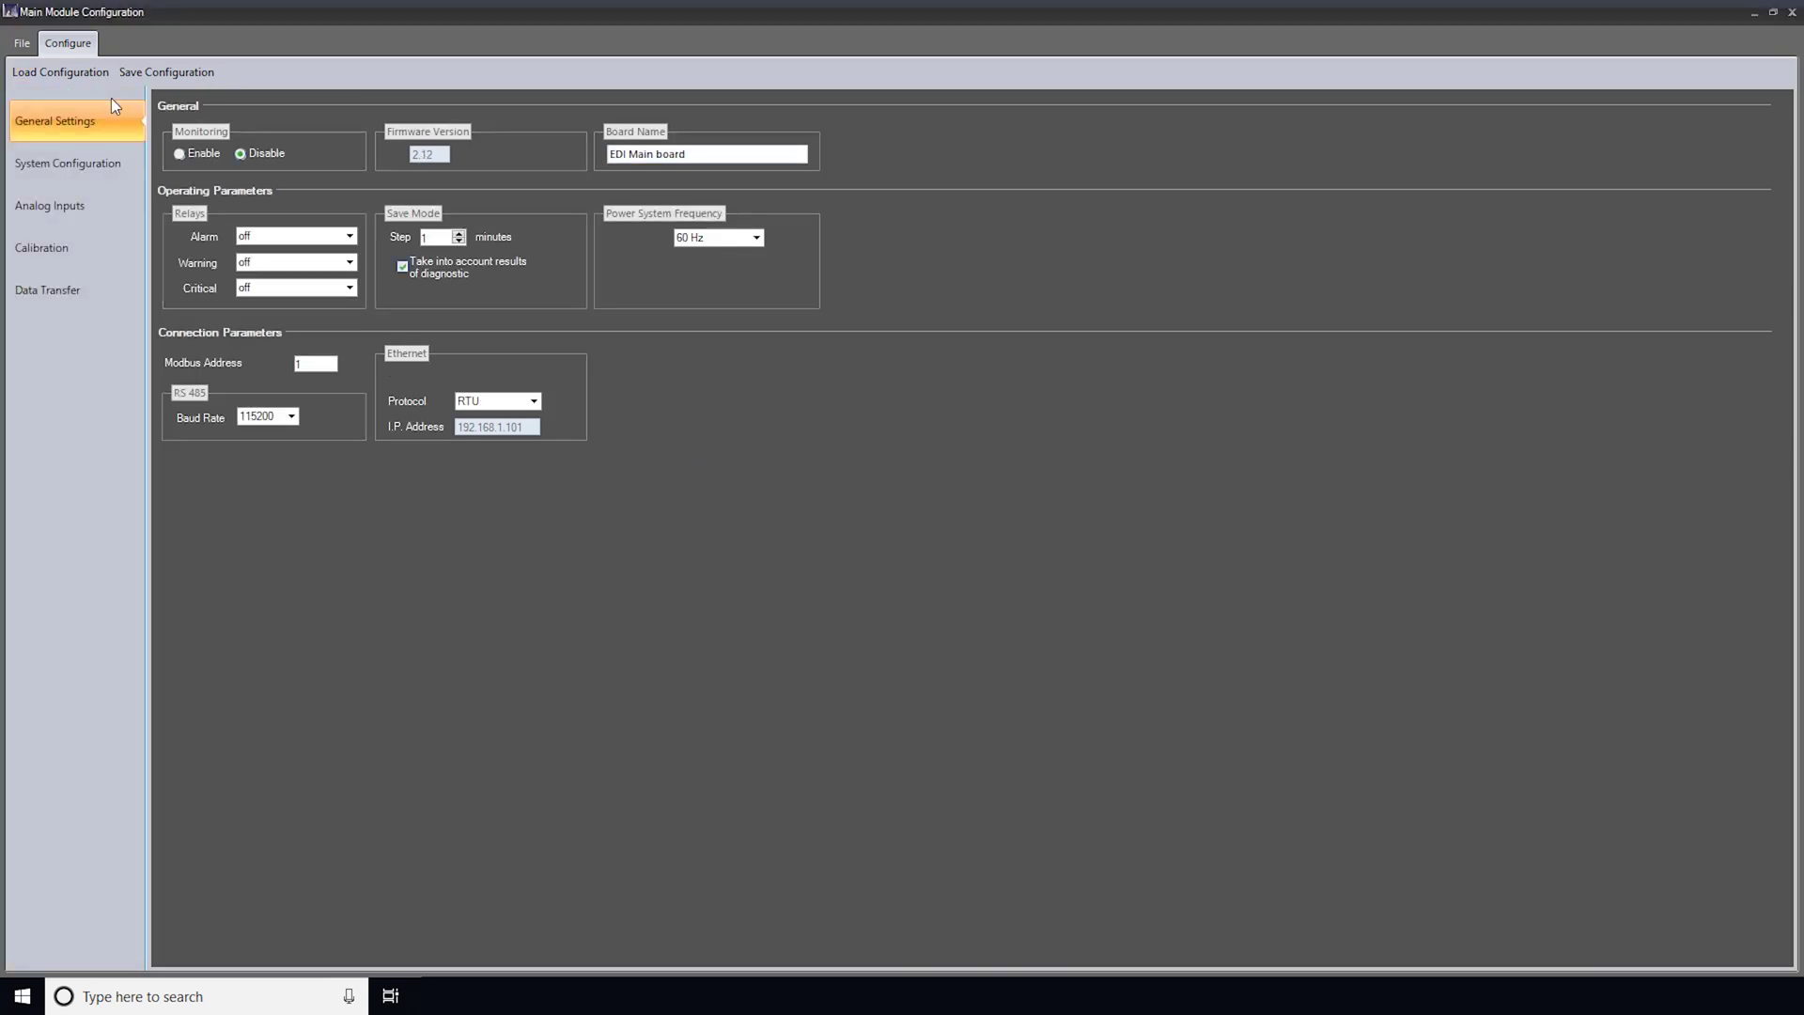
left_click(1792, 12)
right_click(721, 353)
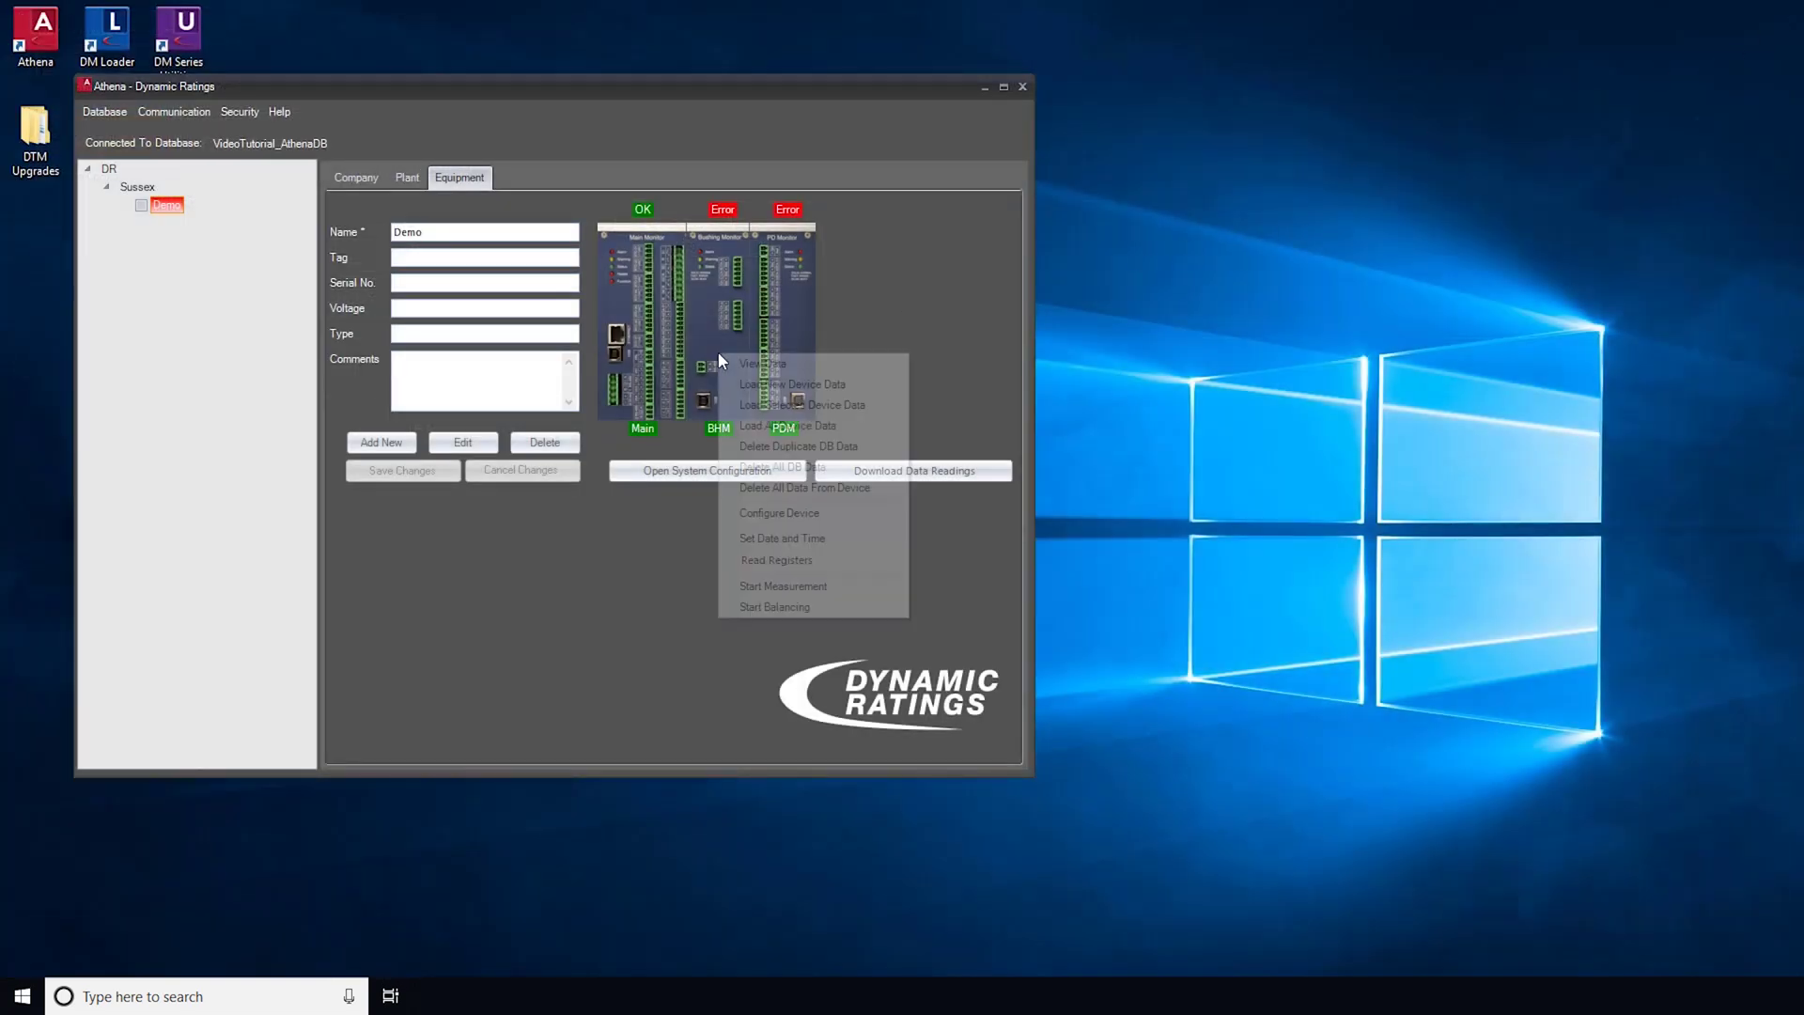
left_click(778, 522)
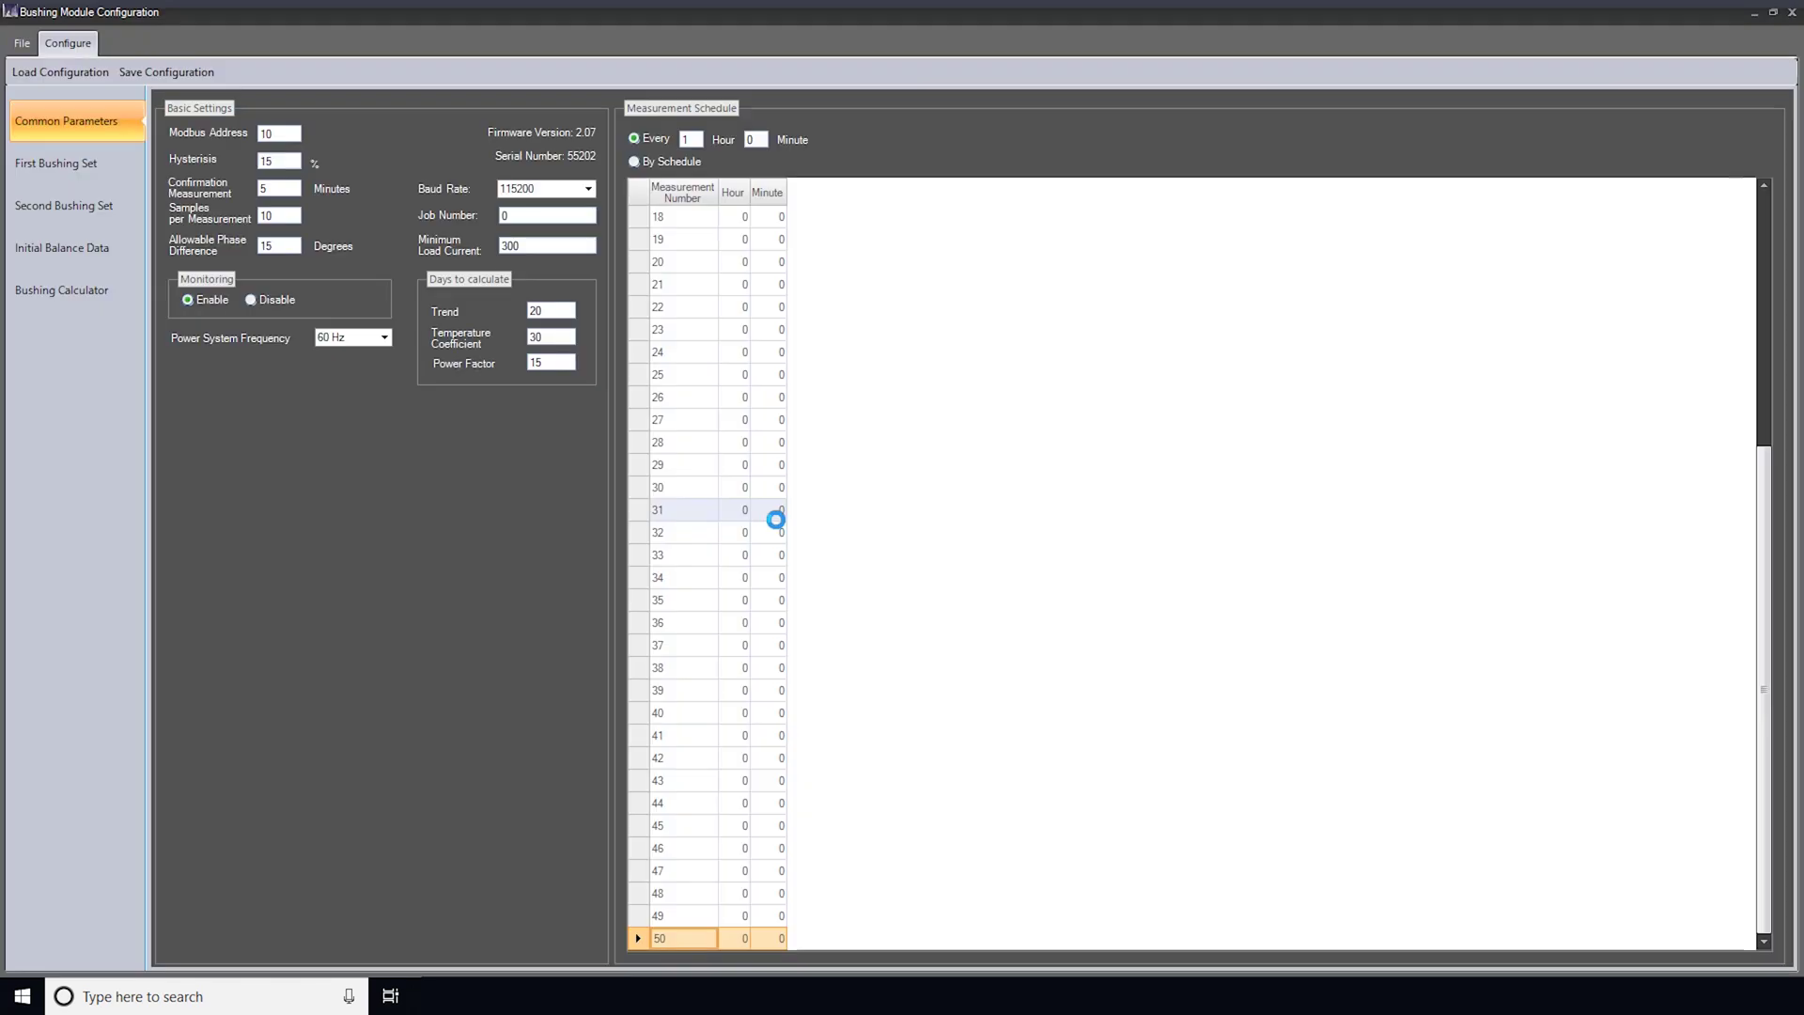
left_click(63, 72)
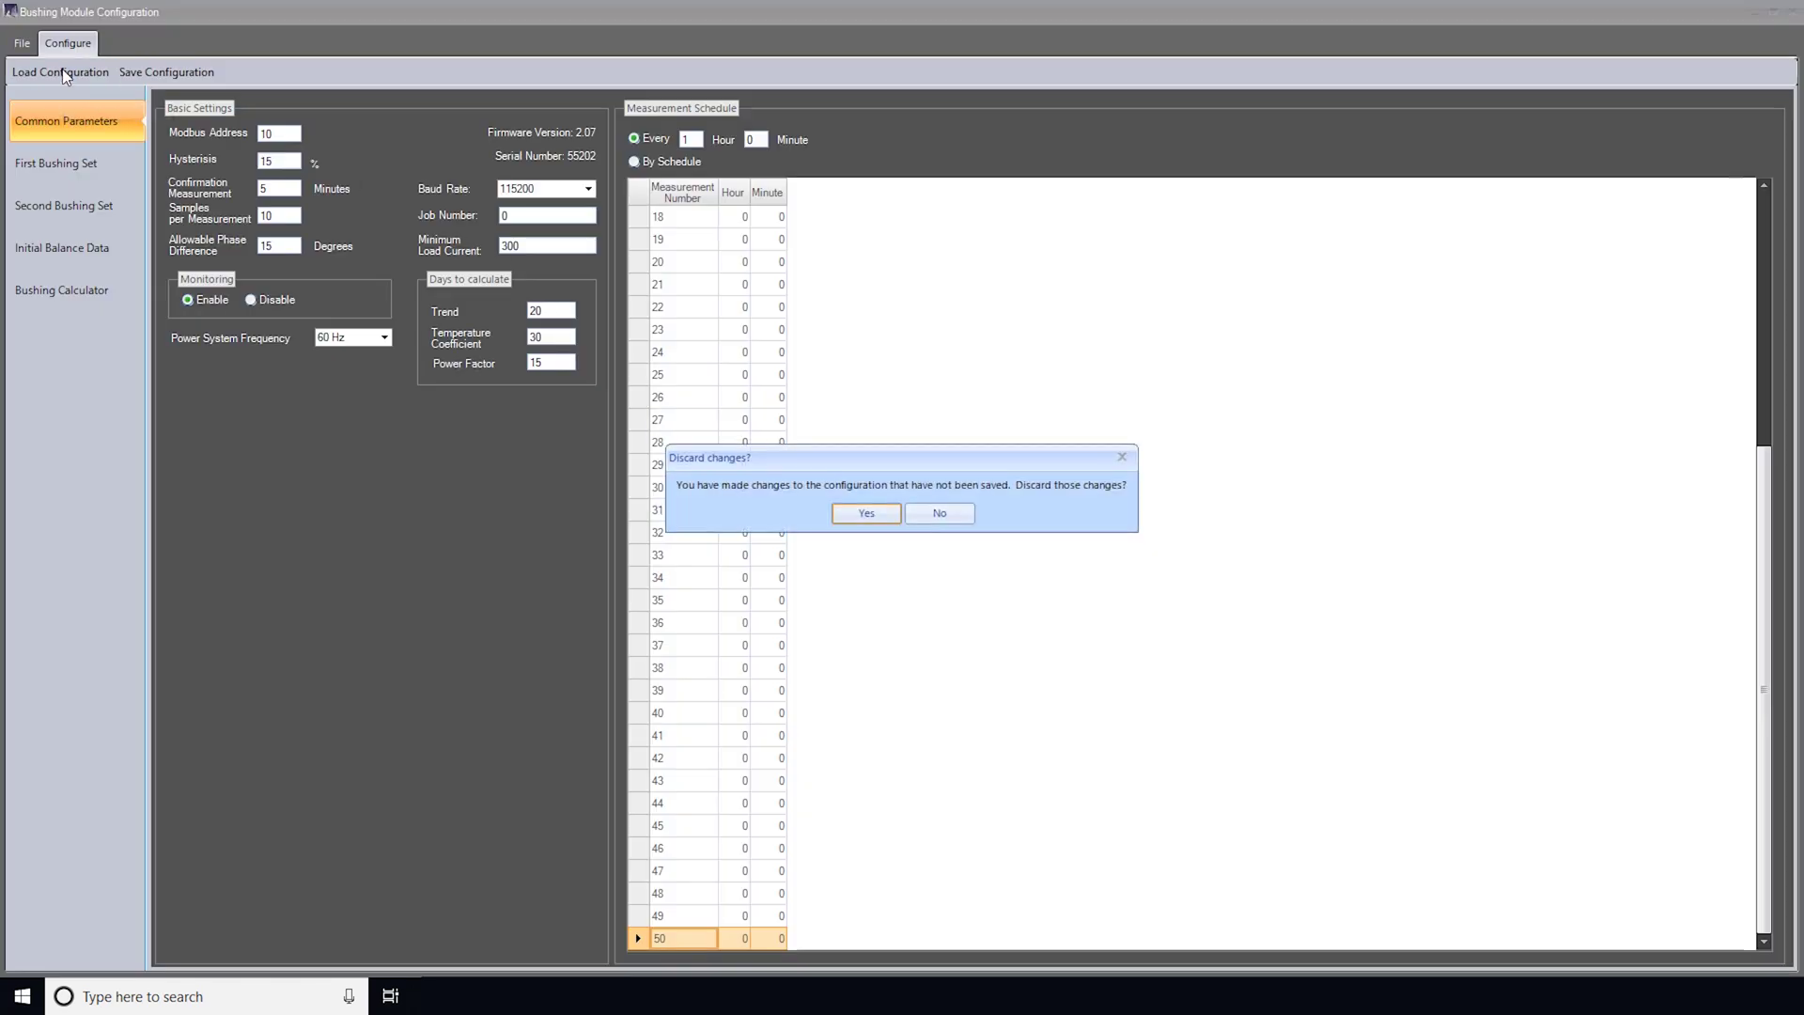
key("Return")
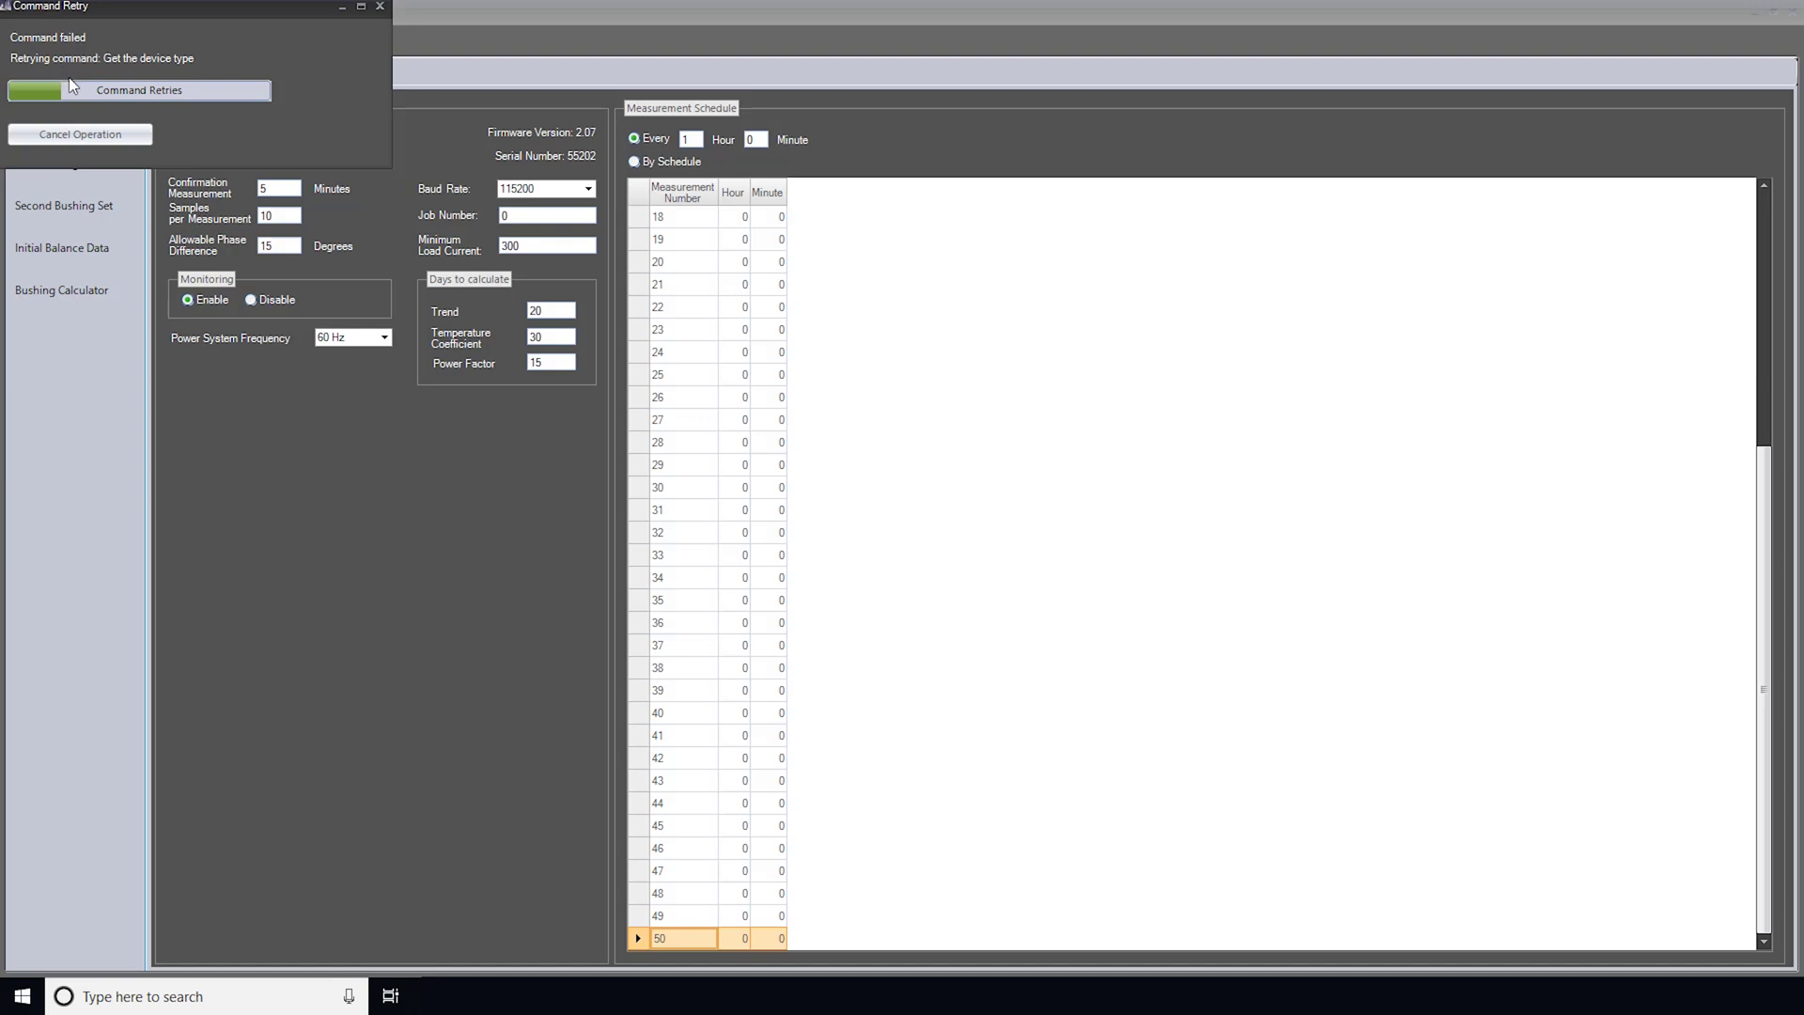
left_click(84, 137)
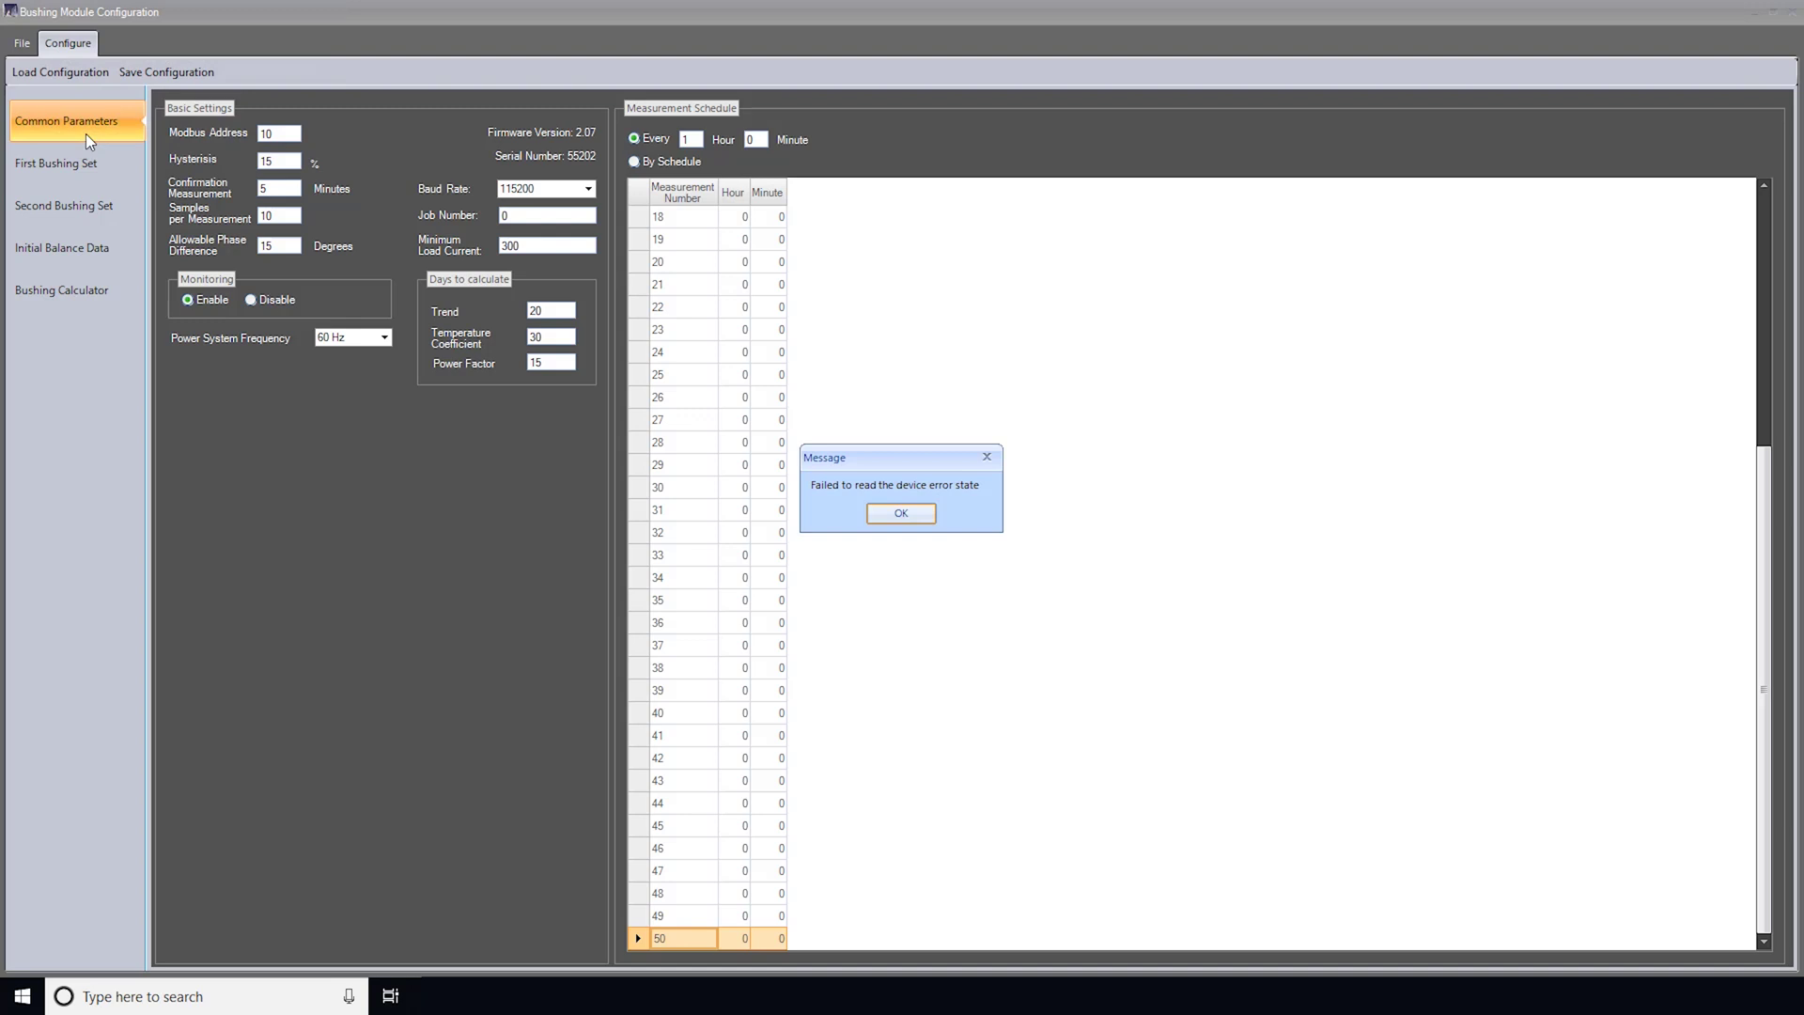
key("Return")
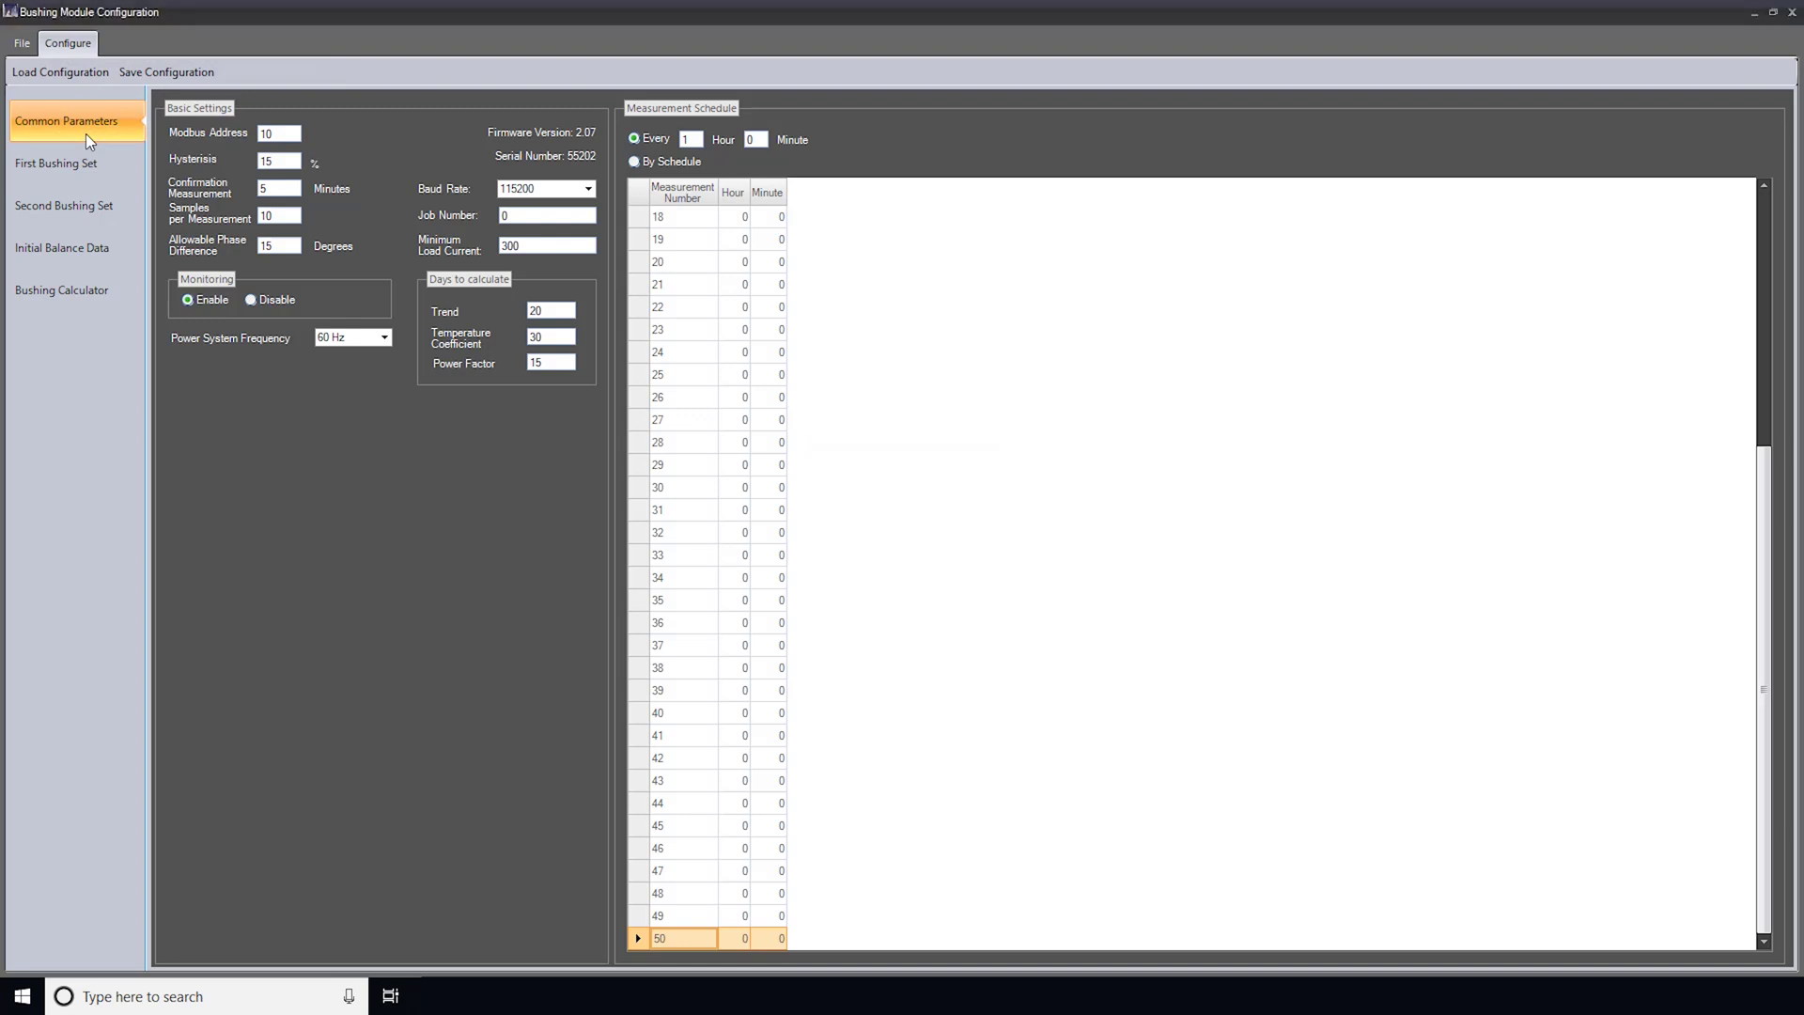
Reload the Bushing Module's configuration from the device to check its firmware version, and close the configuration without saving
left_click(82, 75)
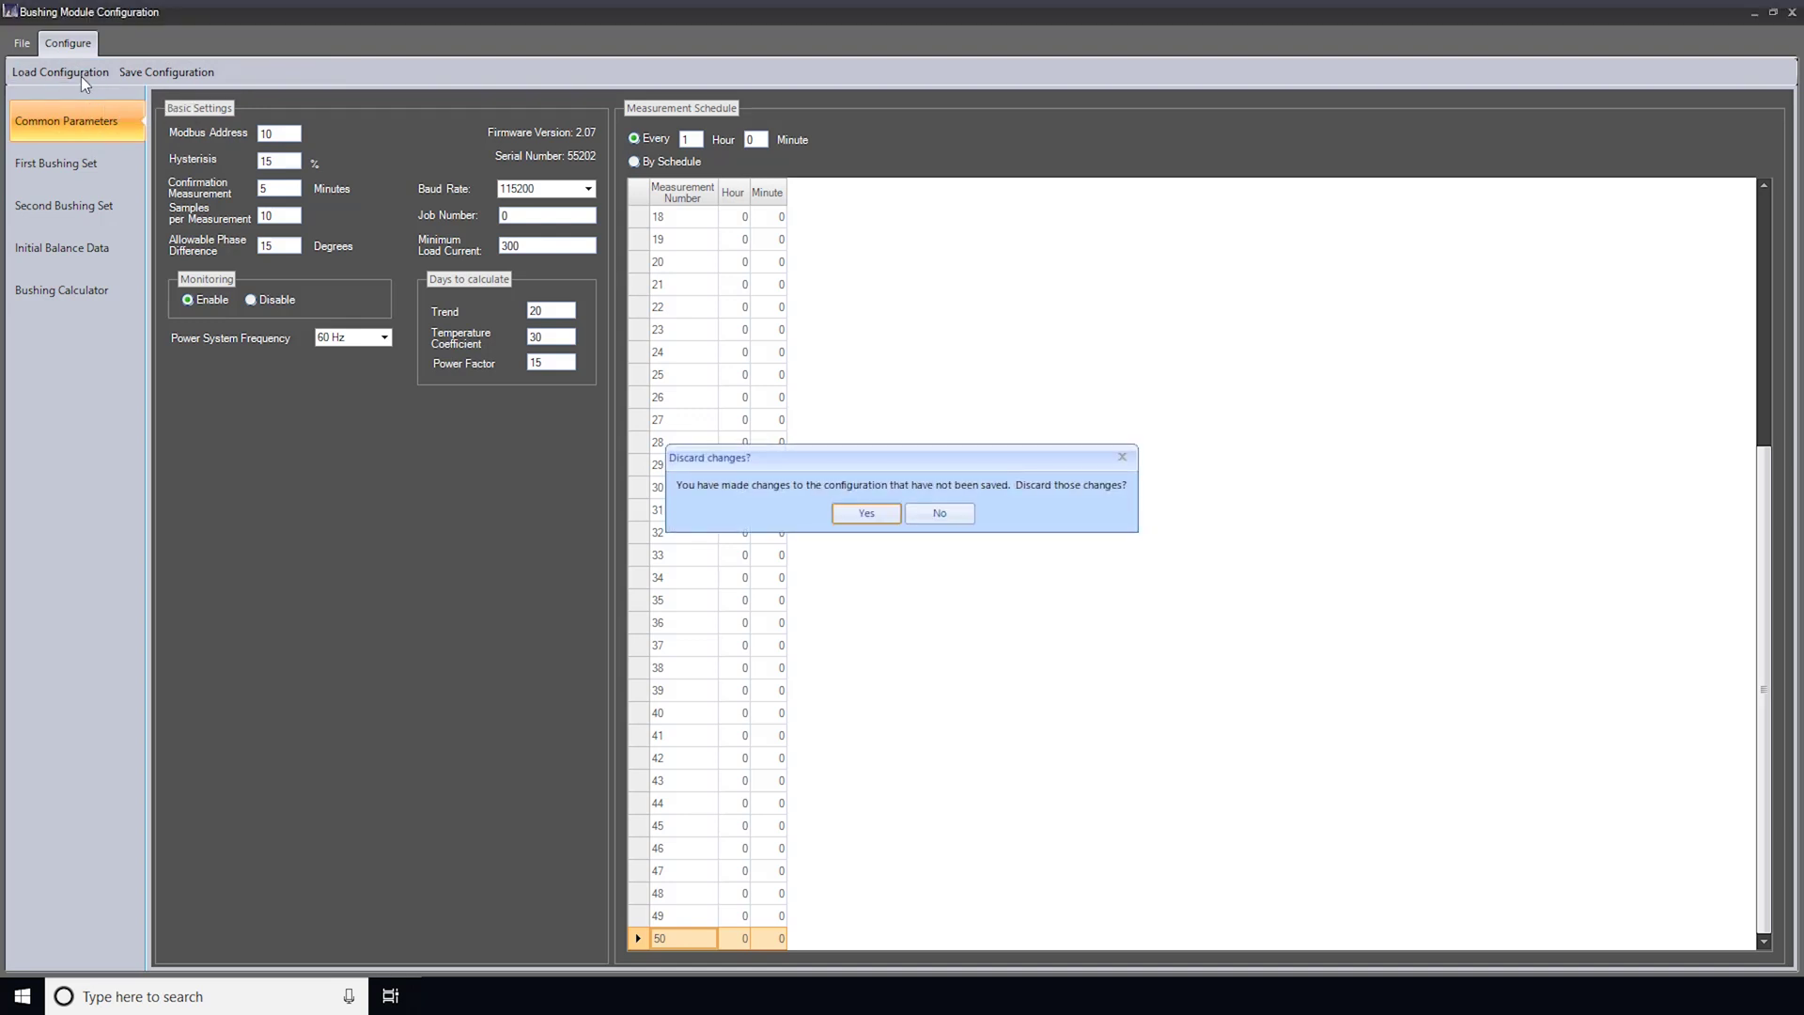
key("Return")
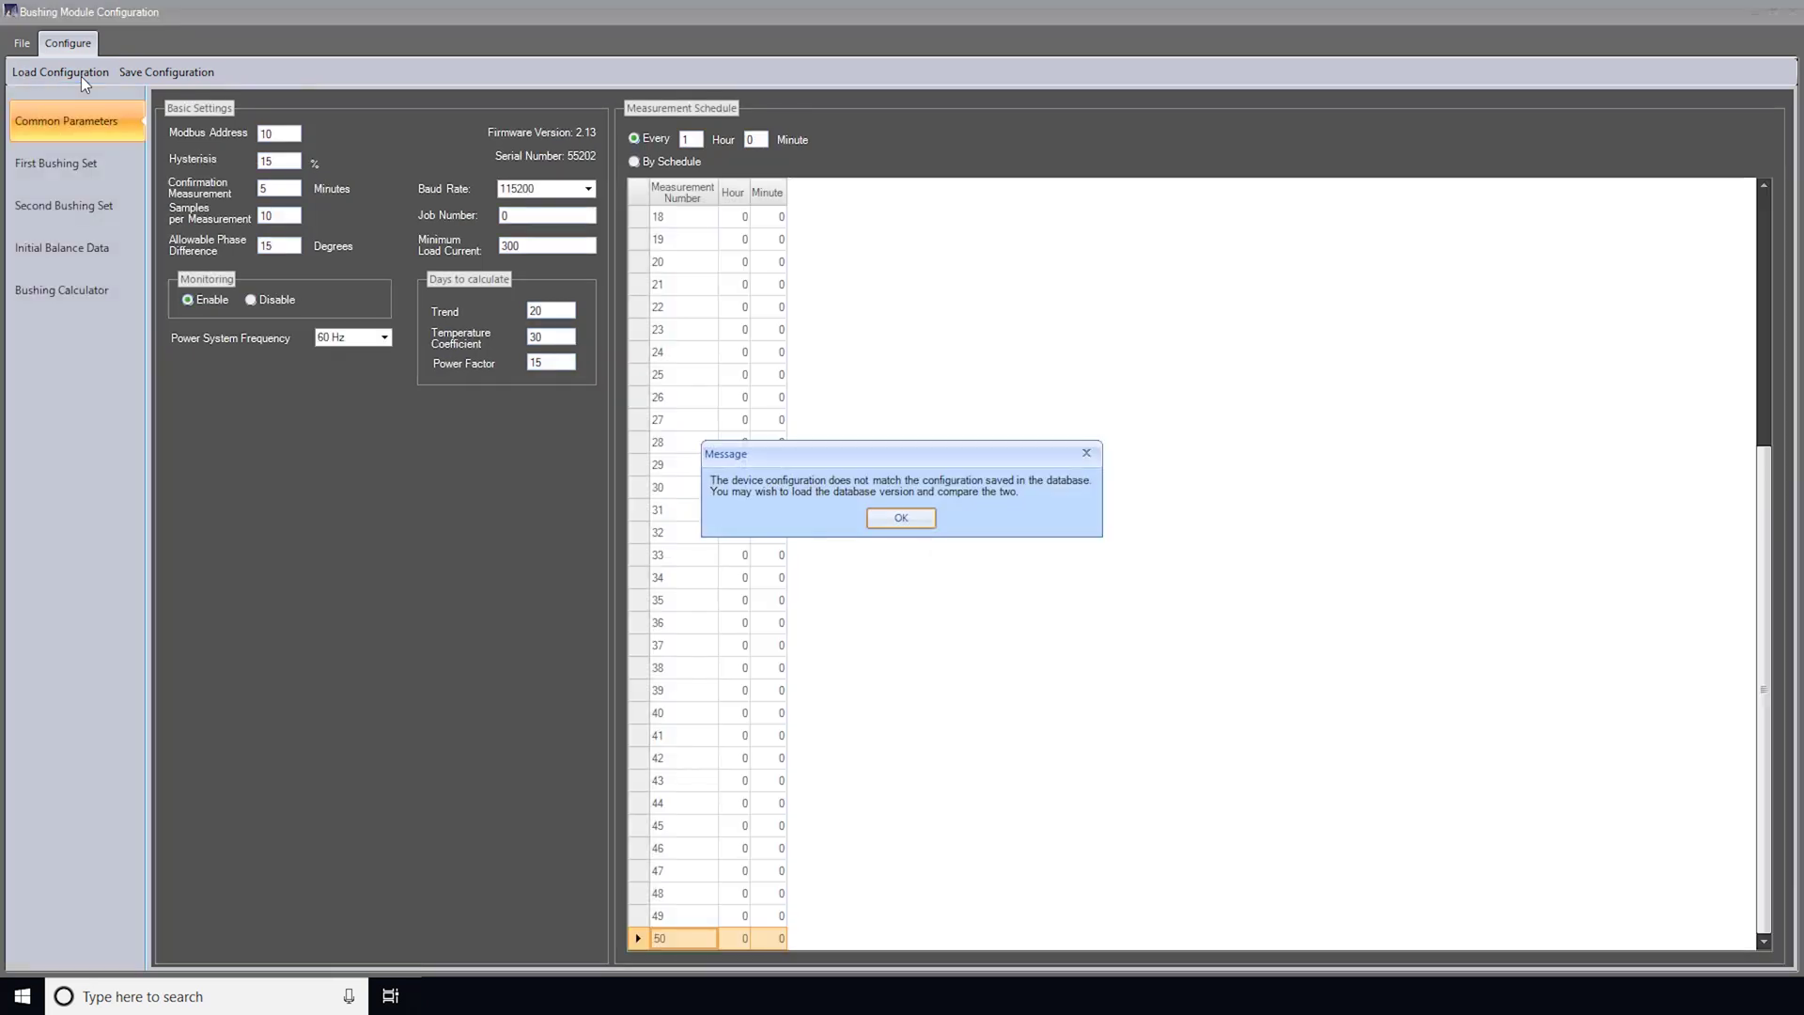
key("Return")
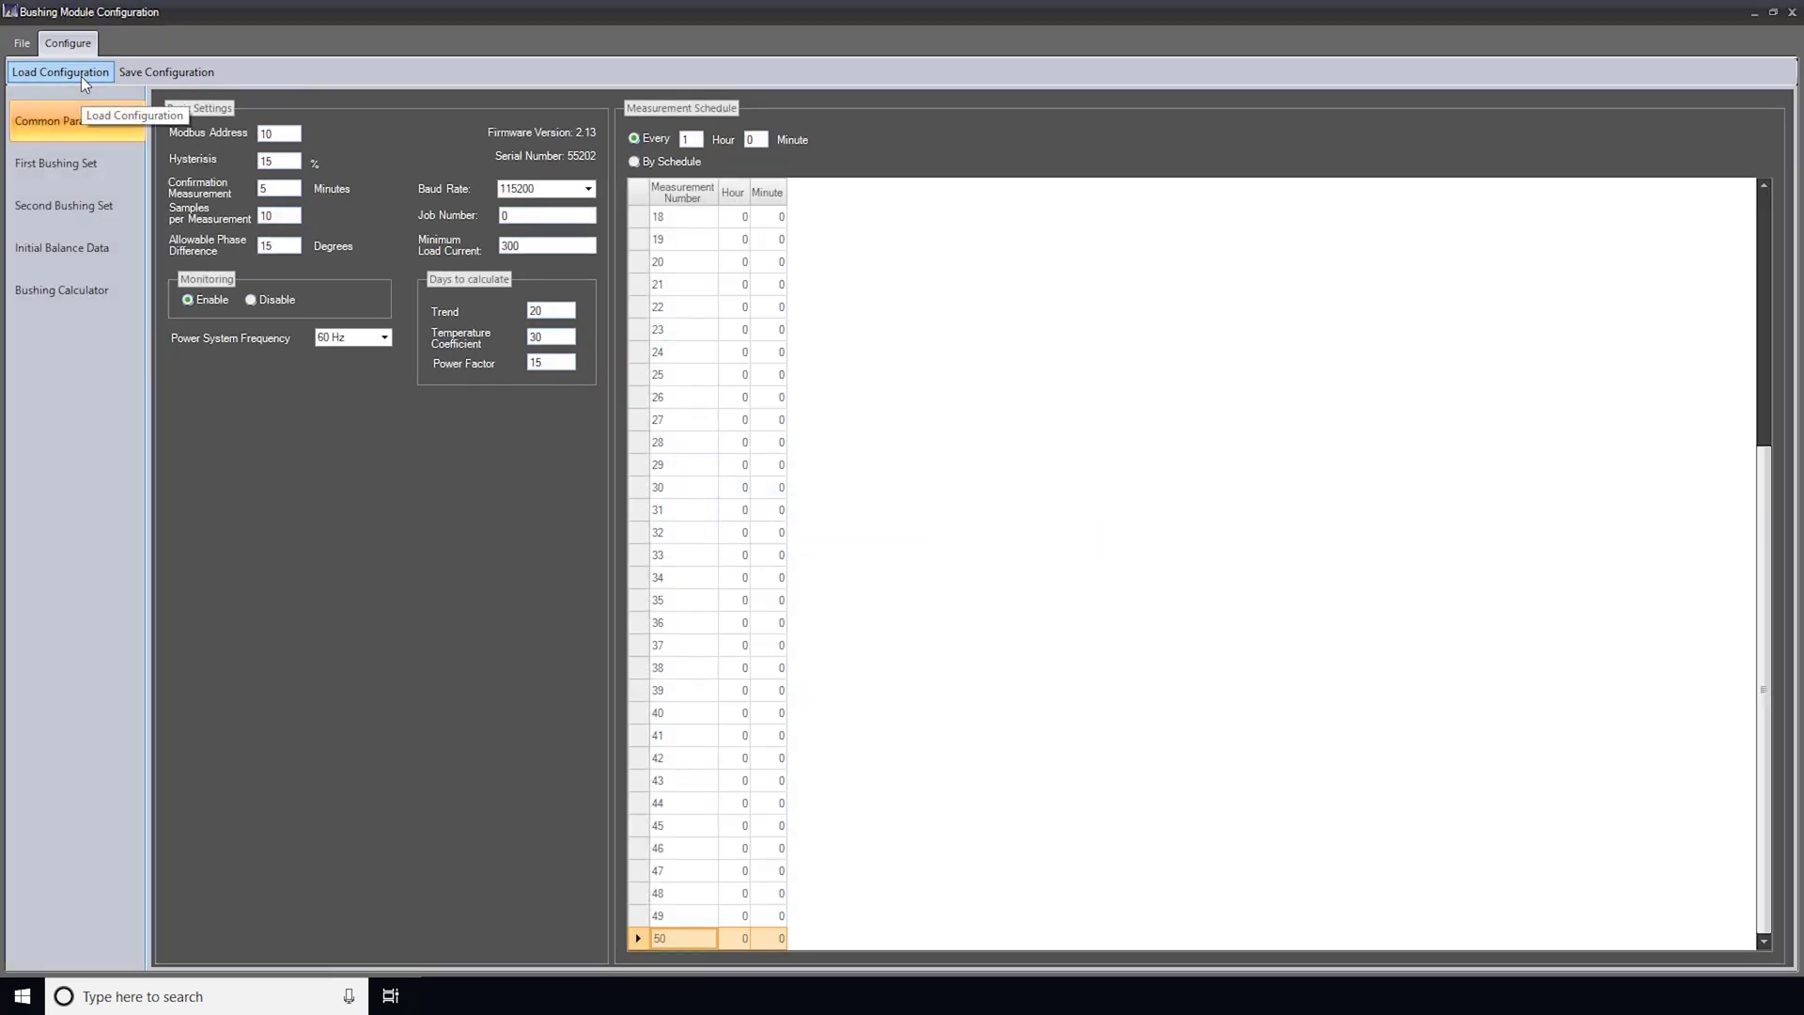
left_click(1792, 12)
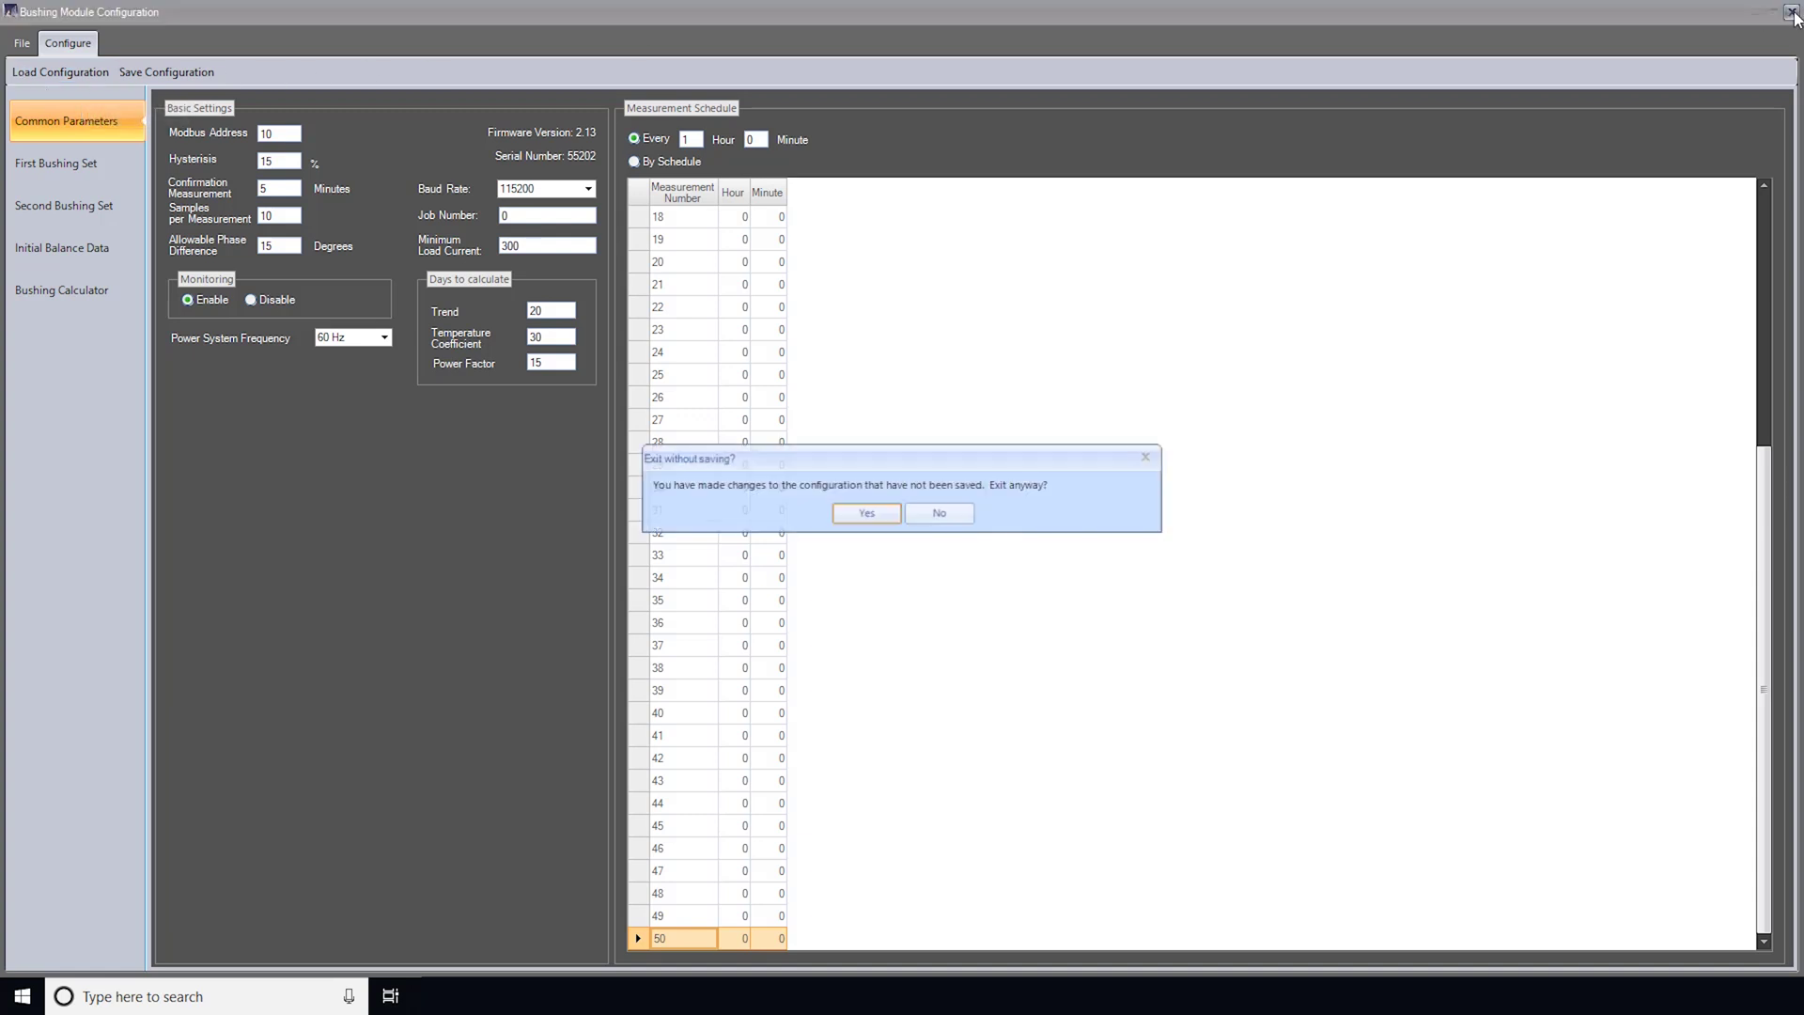
left_click(870, 515)
Open the Partial Discharge Module's configuration and load it from the device to check its firmware version
right_click(807, 328)
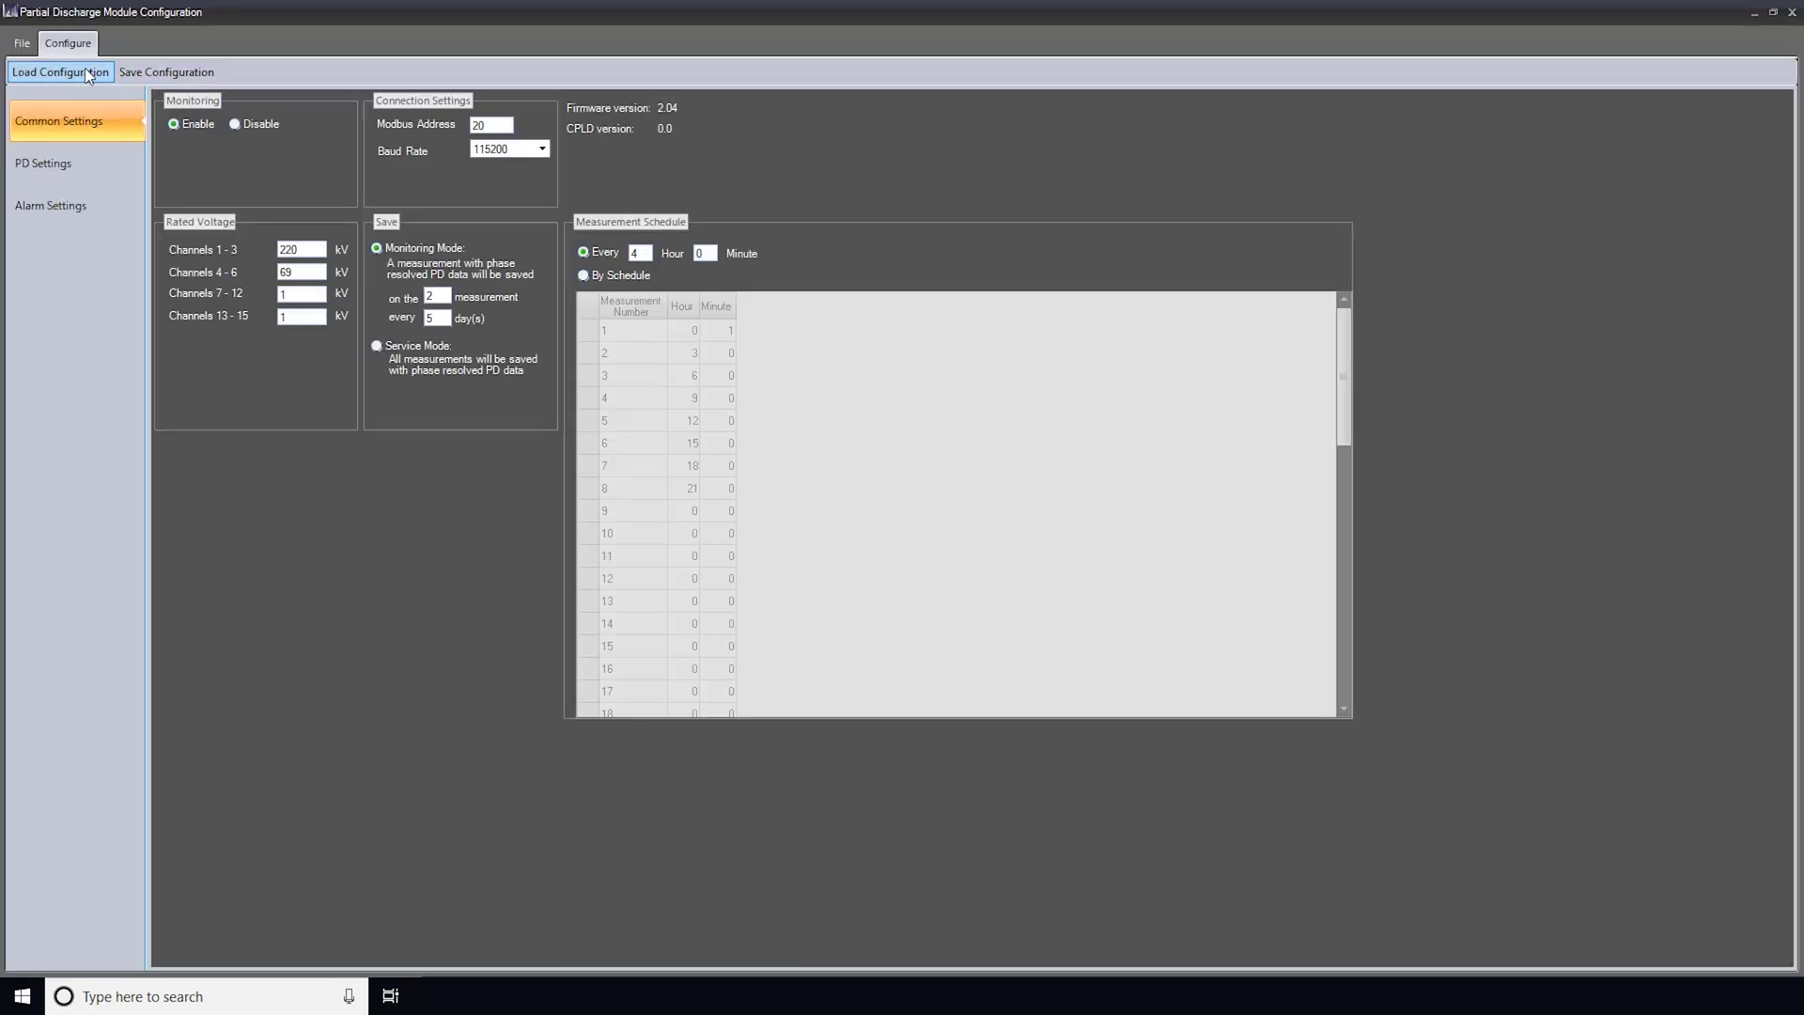
left_click(97, 73)
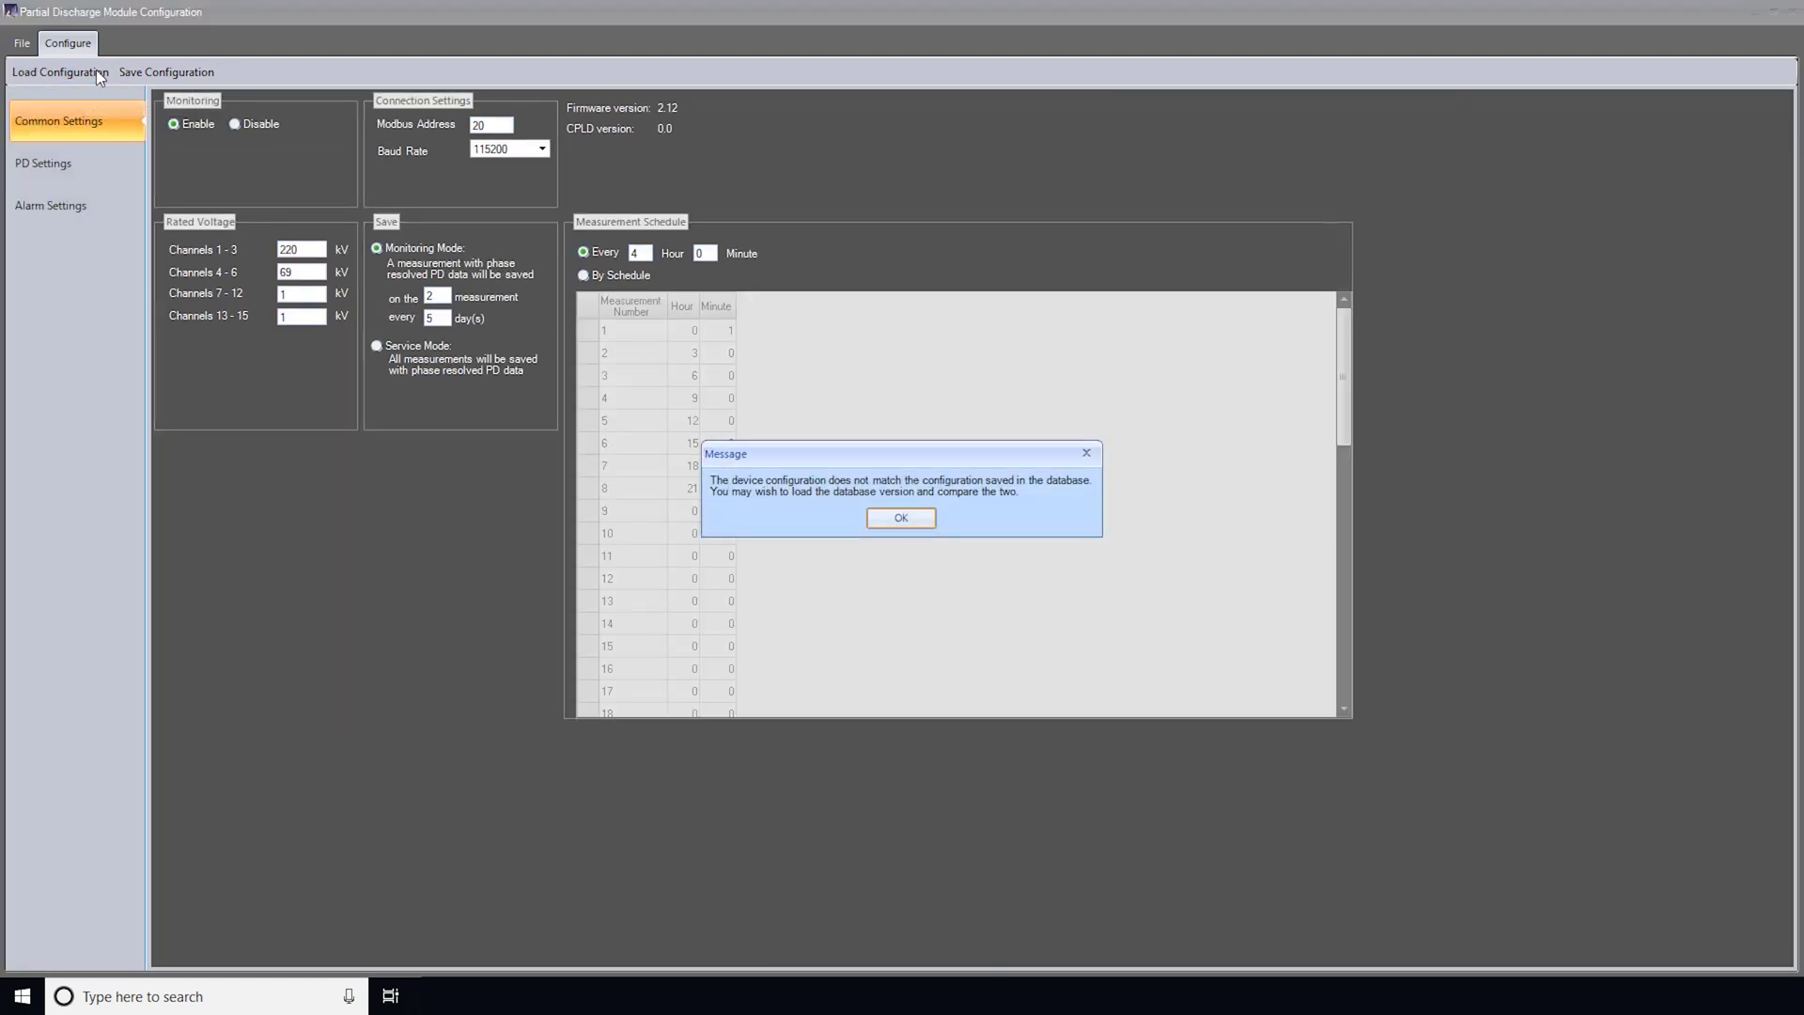
key("Return")
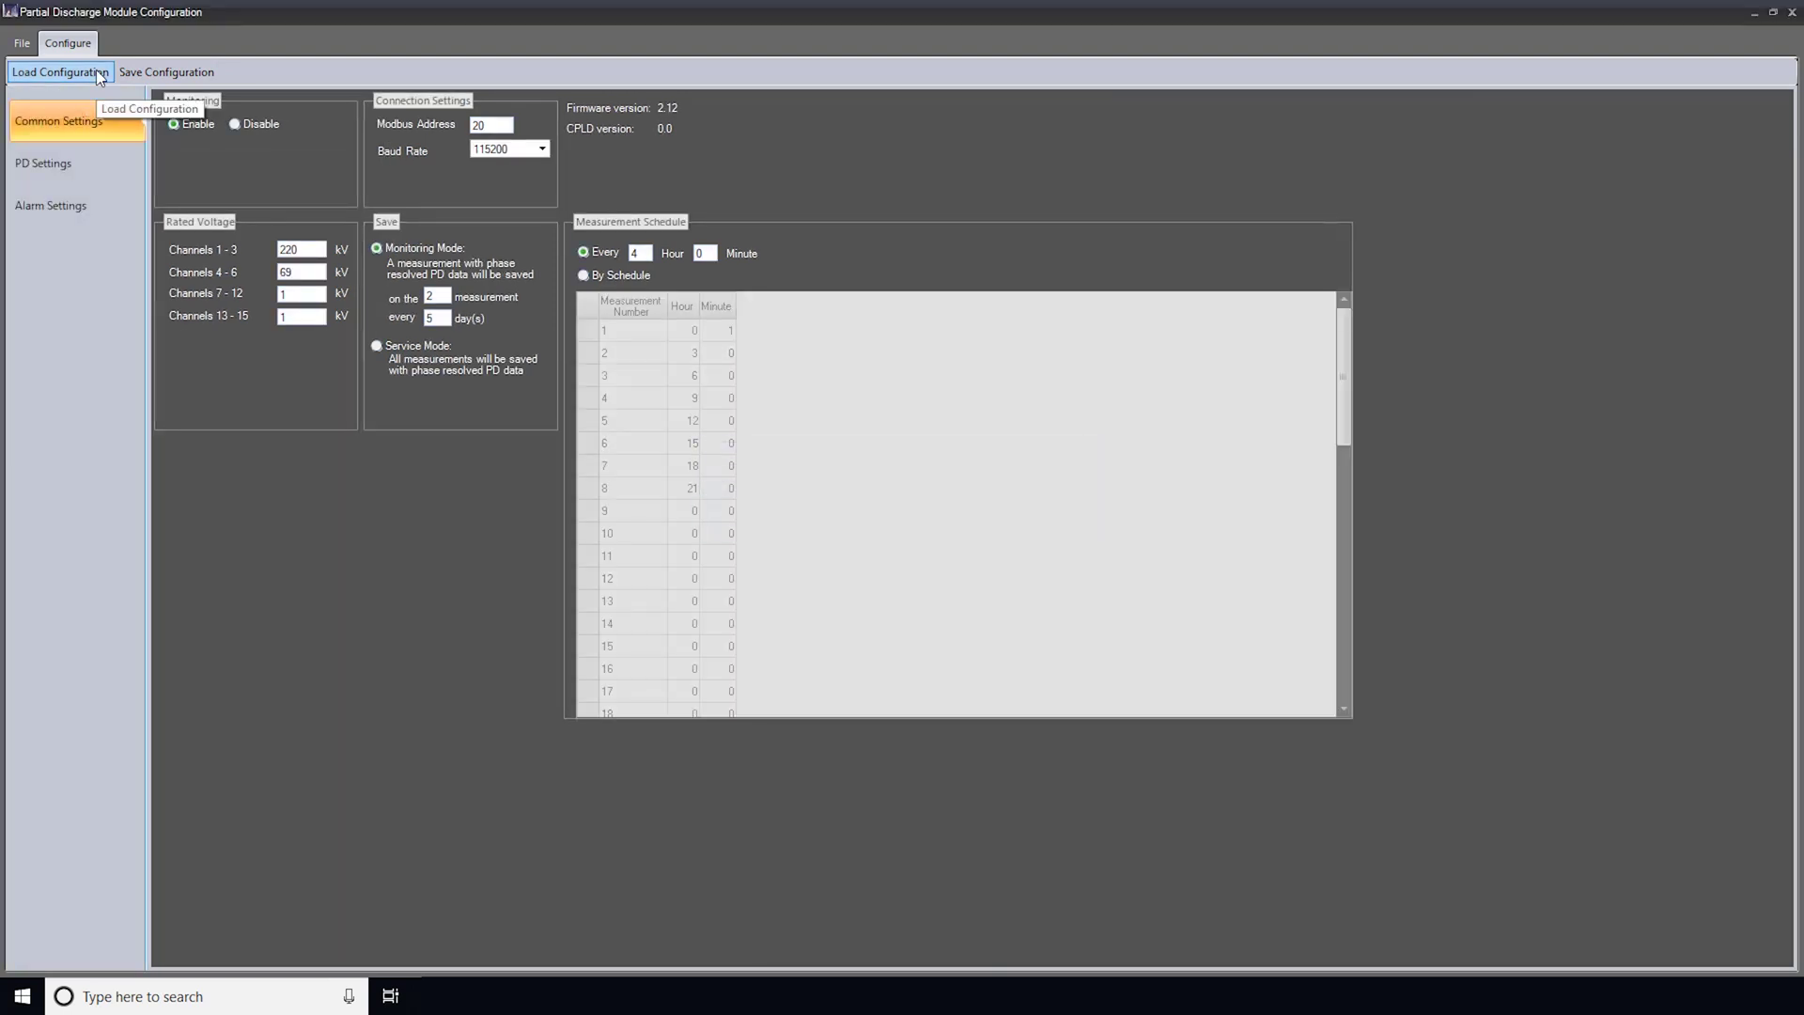